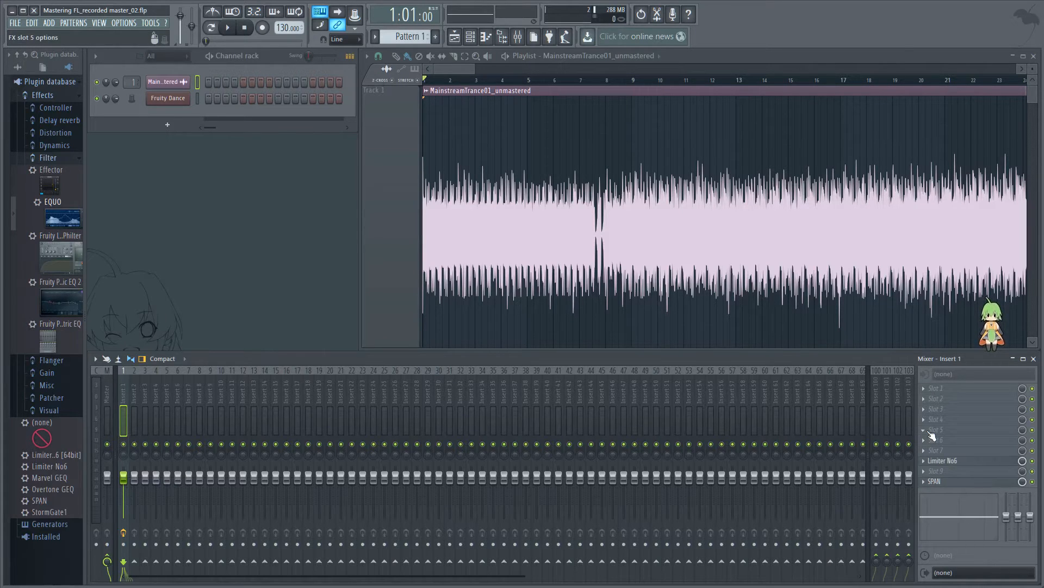
Step: Load Marvel GEQ in slot 5 and Overtone GEQ in slot 6 of Insert 1, with their windows one above the other
click(923, 429)
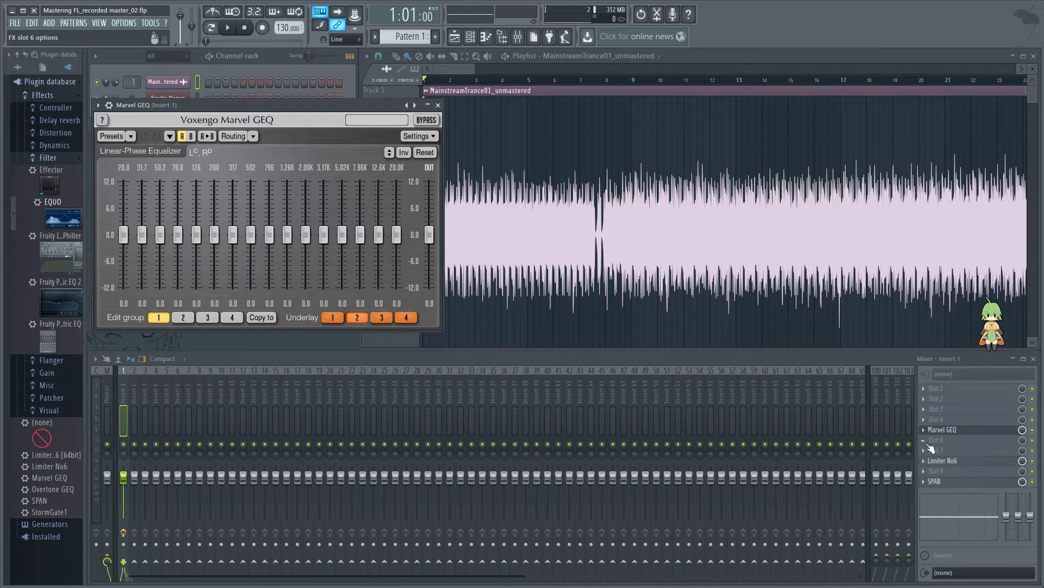
drag(305, 104, 509, 117)
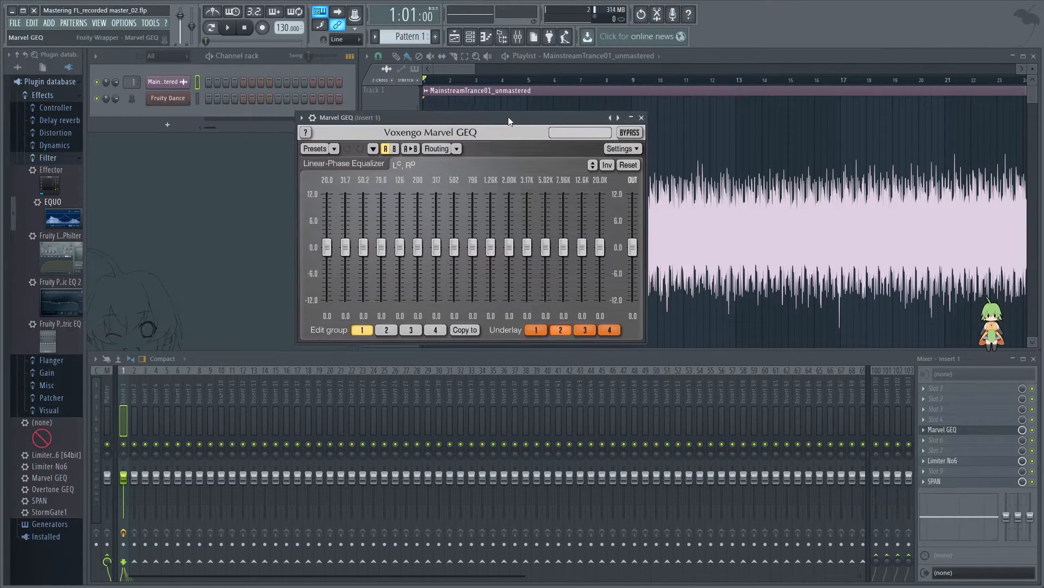
click(936, 440)
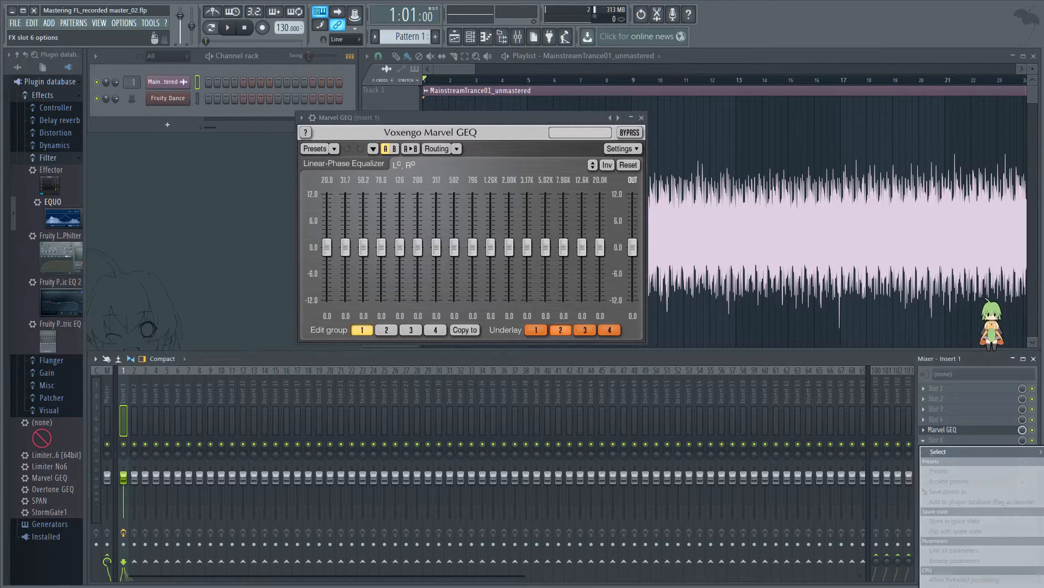
click(829, 492)
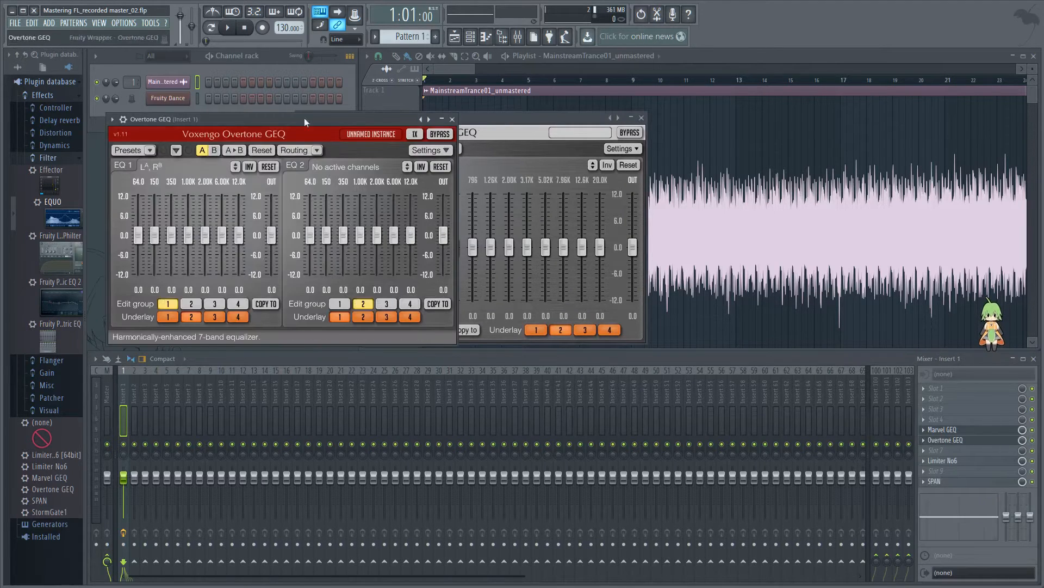
drag(309, 120, 501, 238)
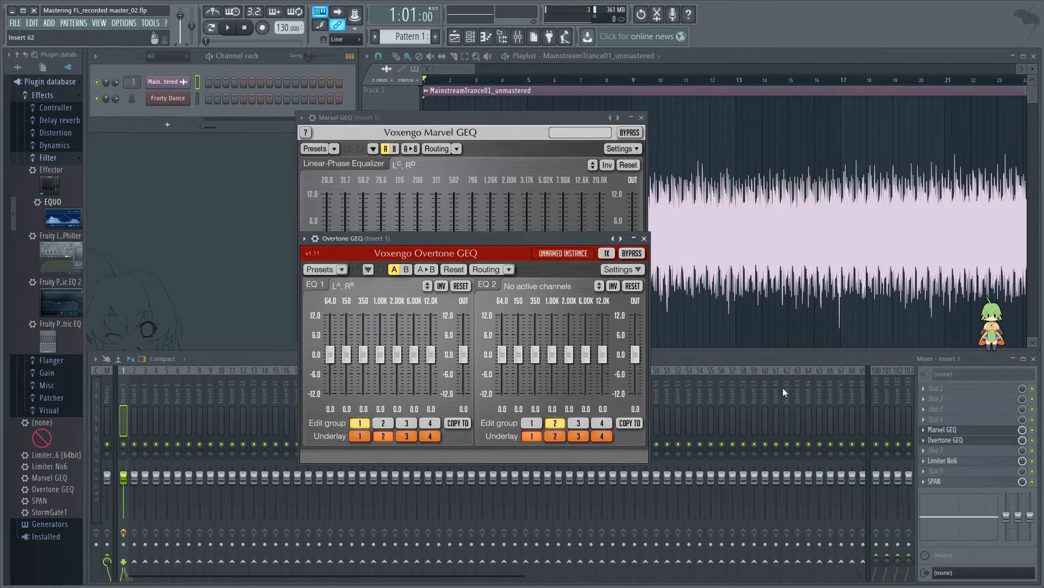
Step: Load Fruity parametric EQ 2 in slot 7 of Insert 1 and apply its Default preset
click(929, 452)
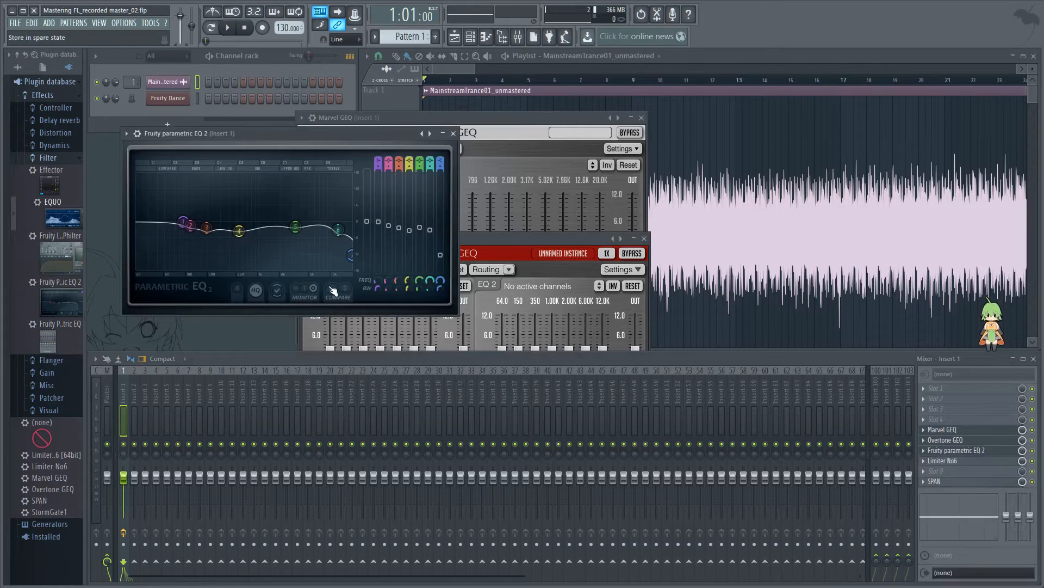
click(126, 133)
mouse_move(178, 165)
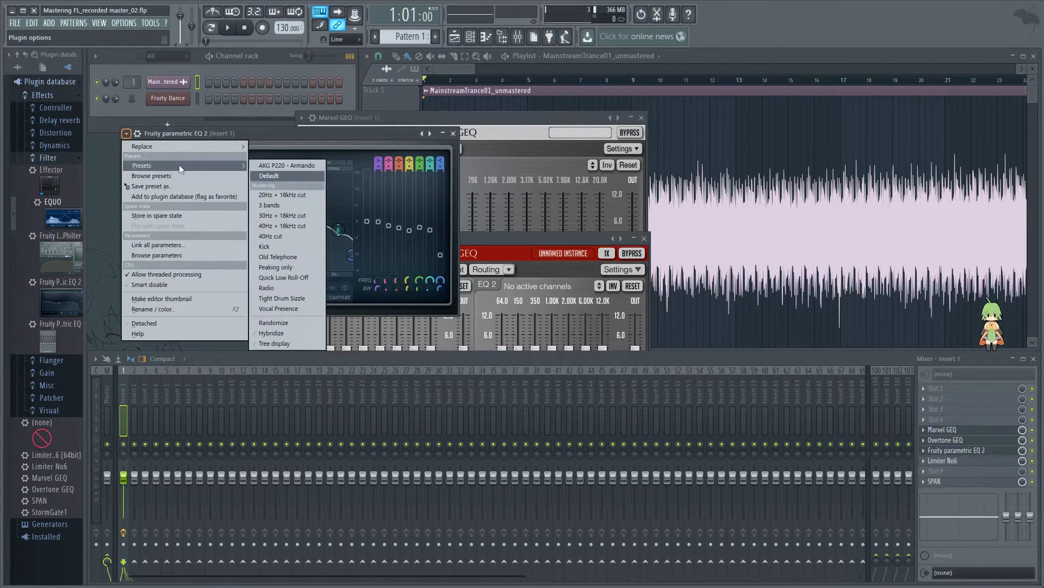
click(292, 175)
Step: Move the Fruity parametric EQ 2 window clear of the two Voxengo equalizers, collapse it and close it
drag(266, 136, 484, 192)
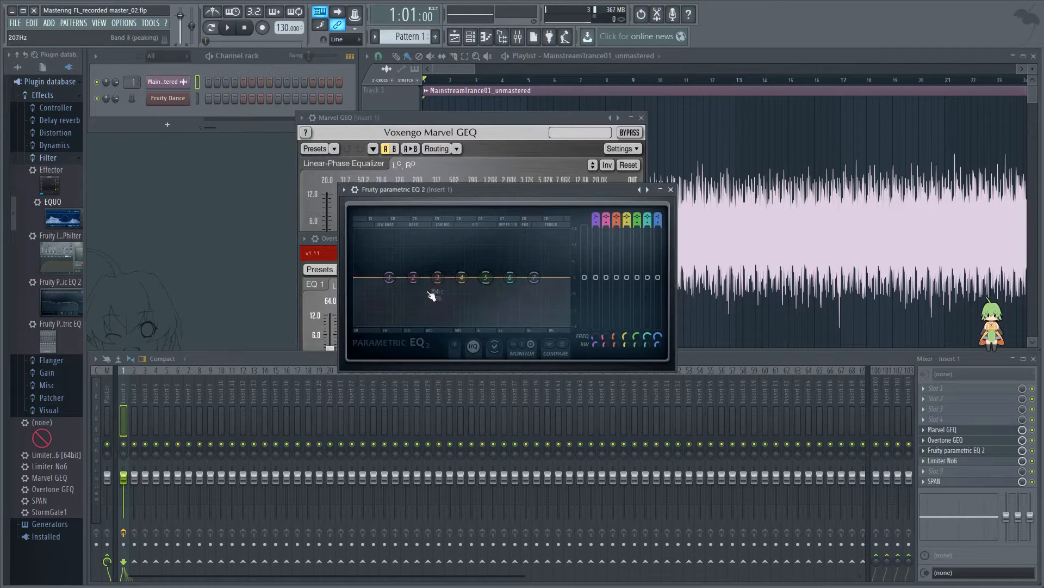
drag(566, 190, 717, 218)
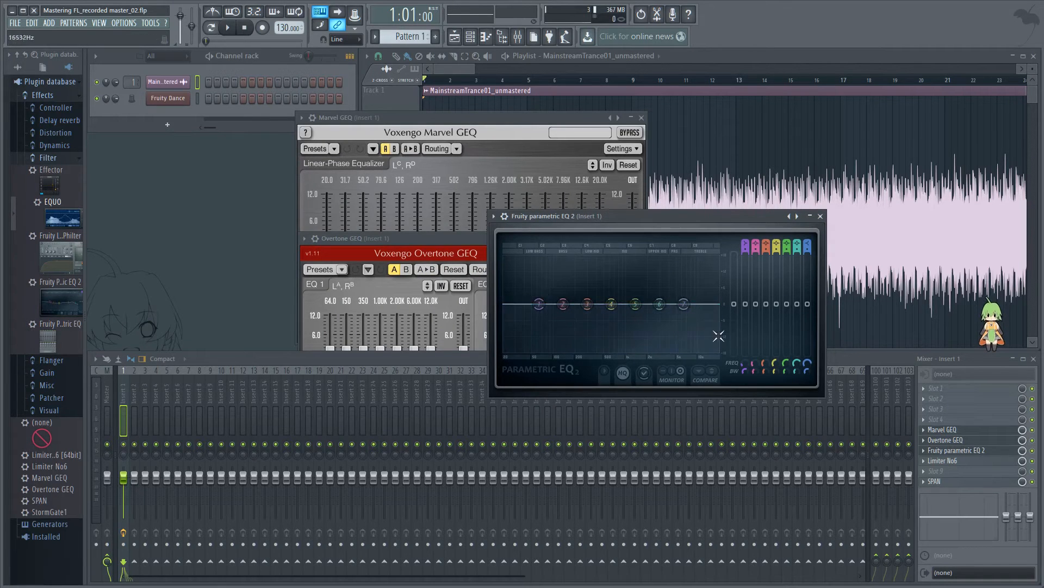
drag(721, 215, 816, 265)
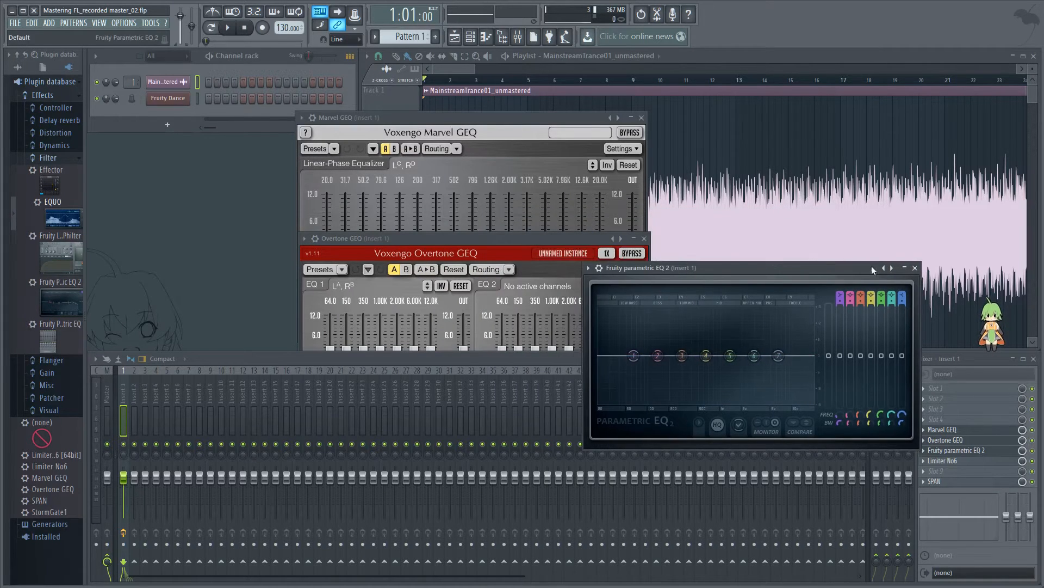
click(904, 266)
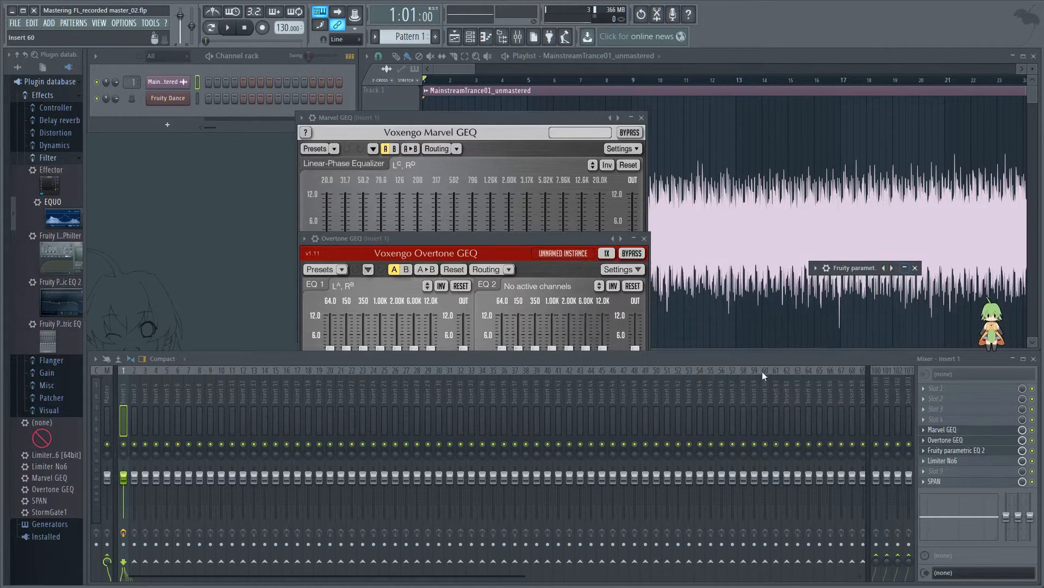
click(915, 267)
Step: Close the Overtone GEQ window and reposition the Marvel GEQ window over the playlist's track header
click(480, 240)
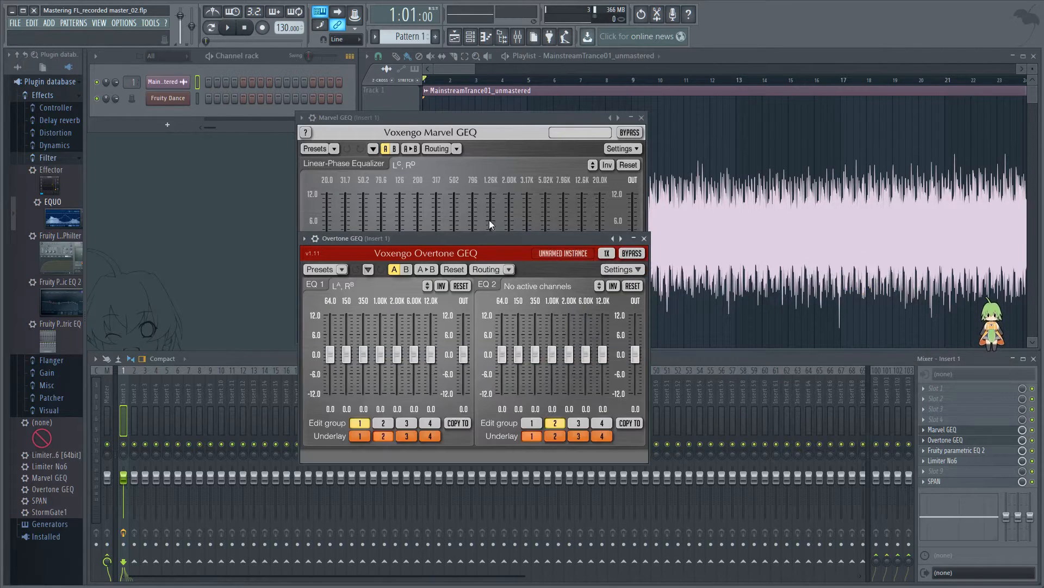
click(493, 115)
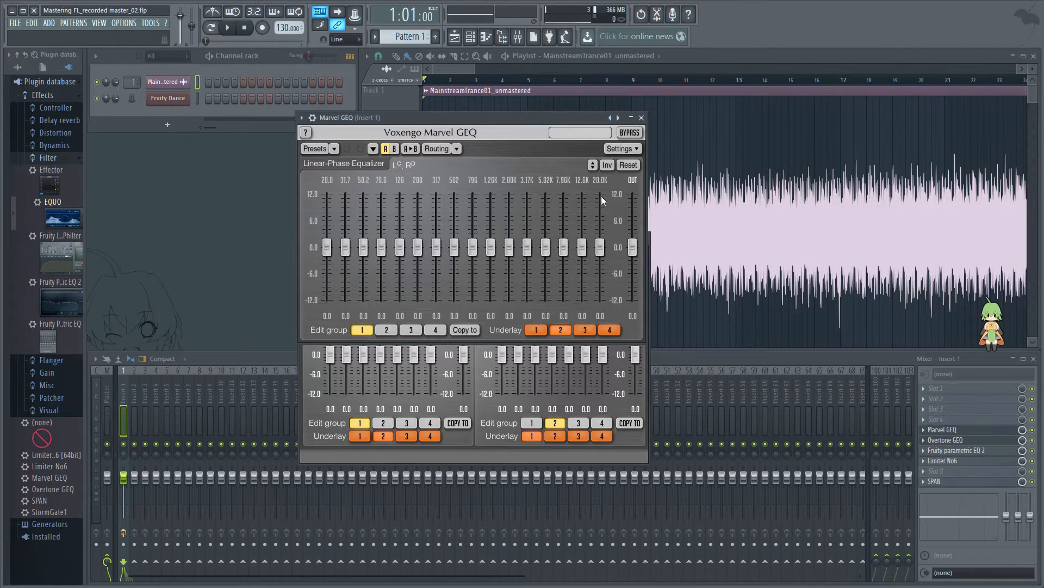
click(447, 456)
click(643, 239)
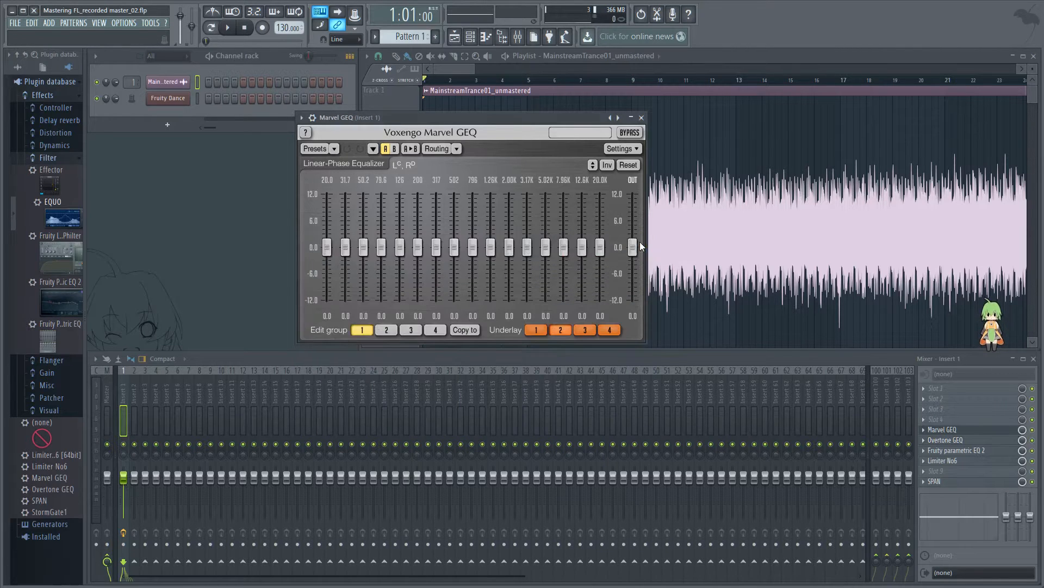
drag(478, 114, 551, 122)
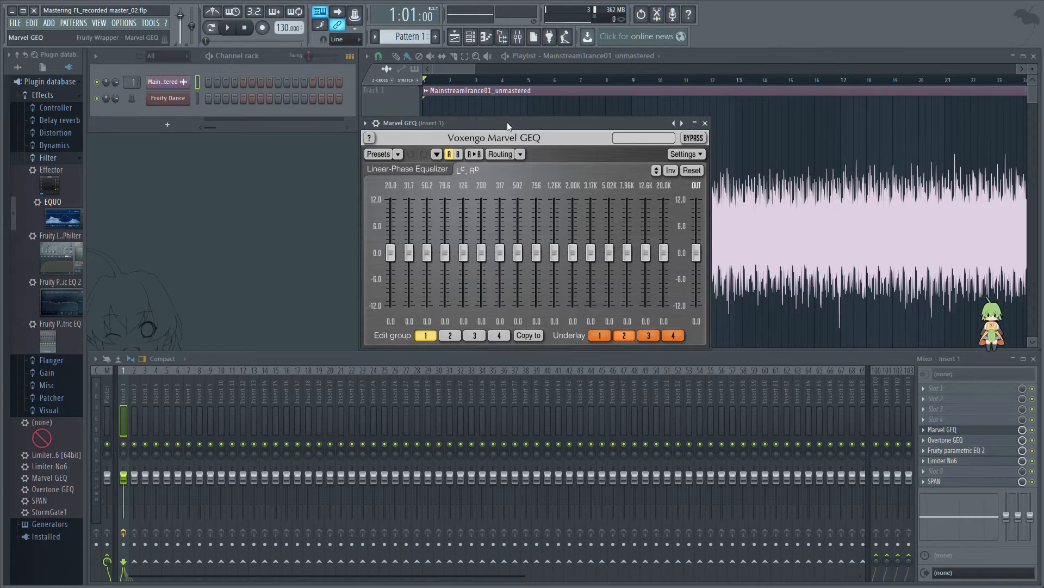
drag(506, 121, 506, 122)
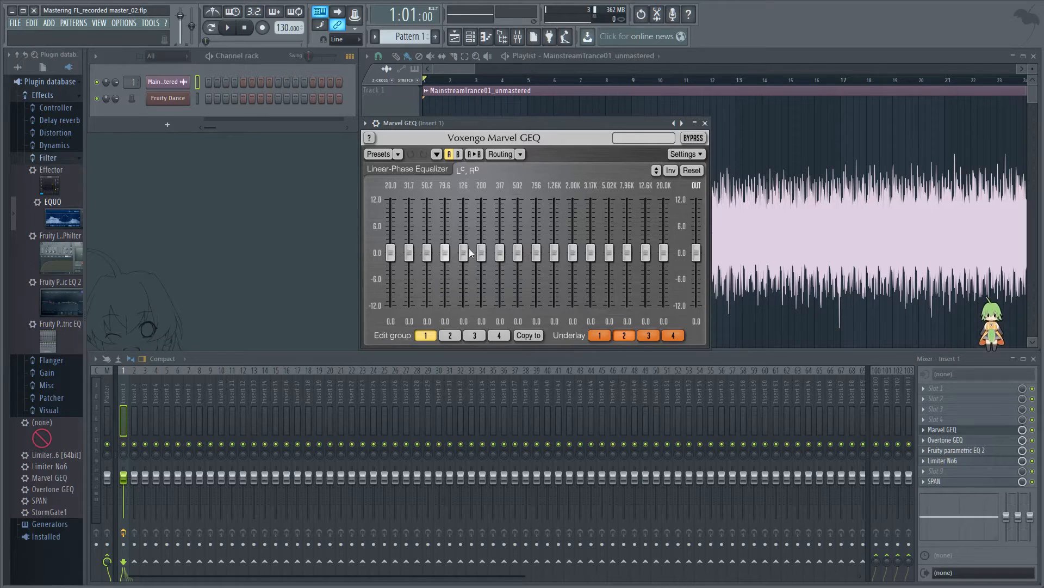
Step: Reopen Fruity parametric EQ 2, boost band 5 and narrow its width into a sharp peak
click(966, 451)
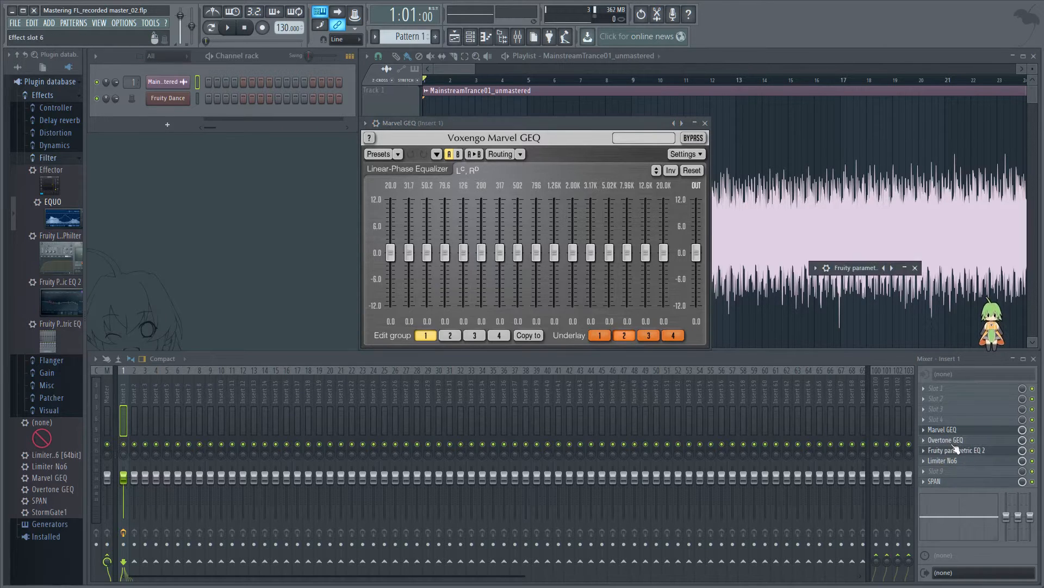
click(978, 451)
click(978, 451)
click(905, 268)
drag(730, 355, 729, 337)
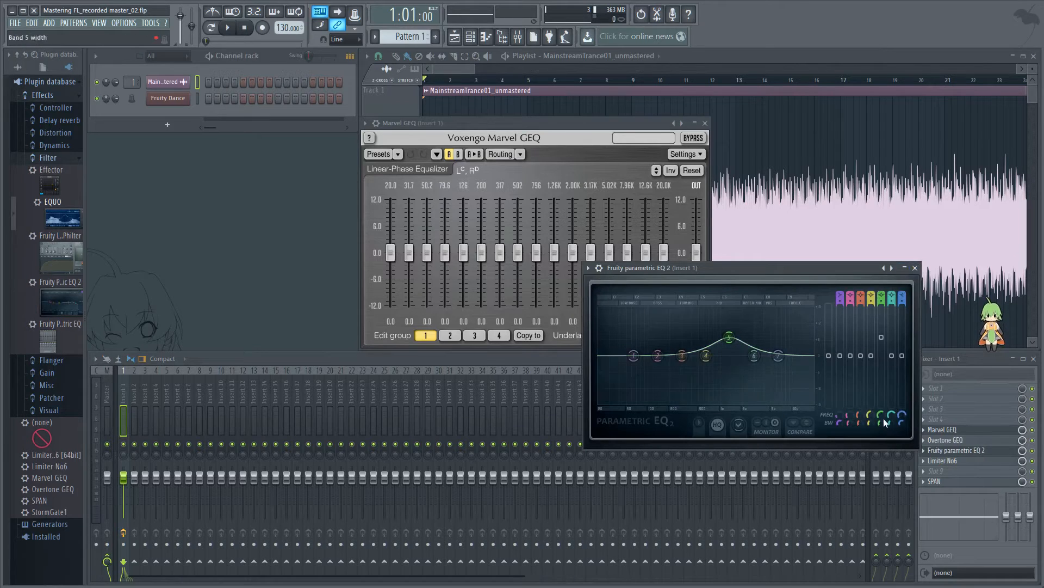
drag(881, 422, 881, 445)
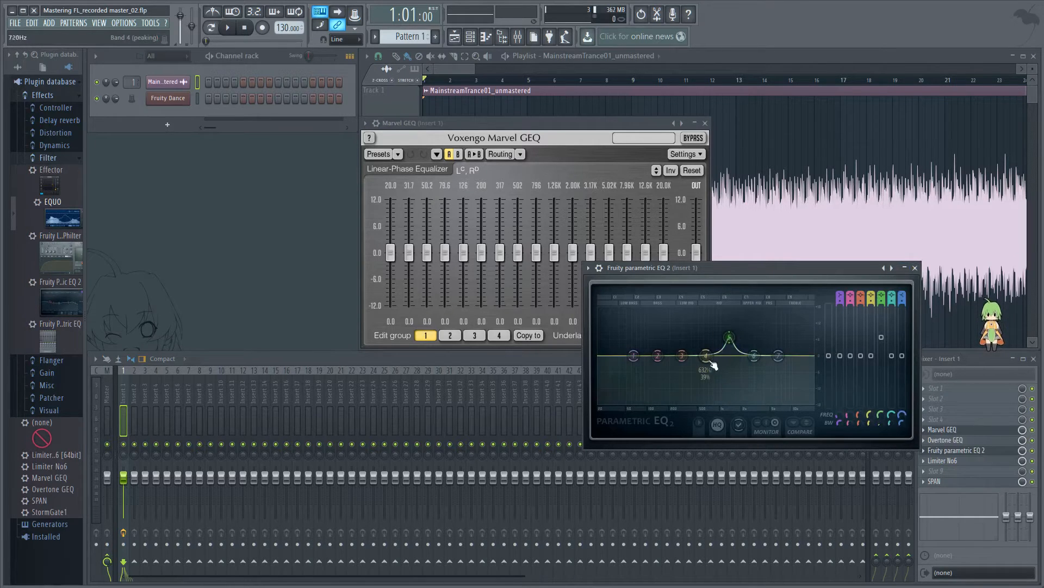
drag(736, 347, 713, 362)
Step: Close Fruity parametric EQ 2 and remove it from slot 7 of Insert 1
click(915, 268)
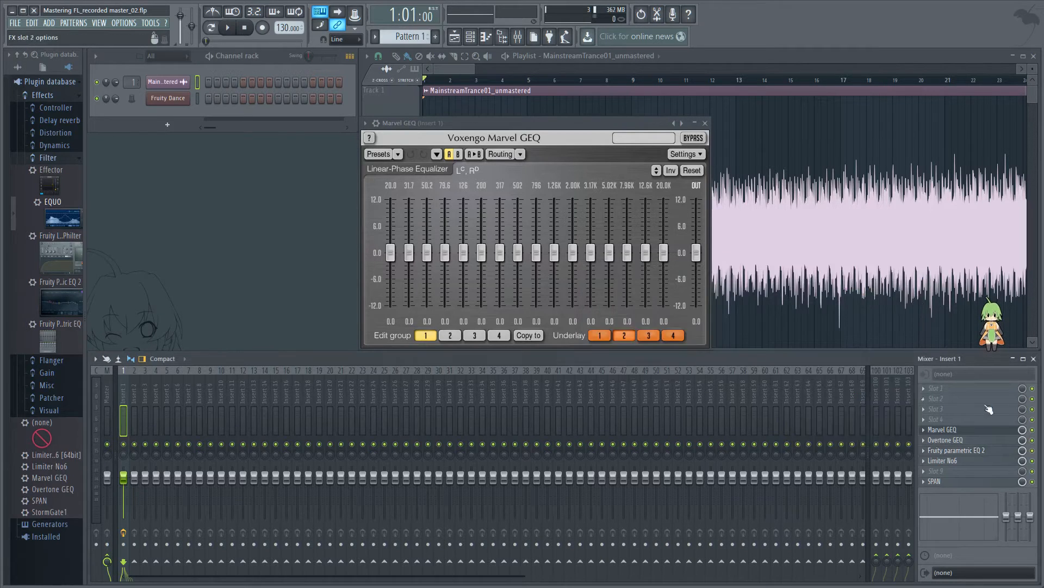
click(925, 450)
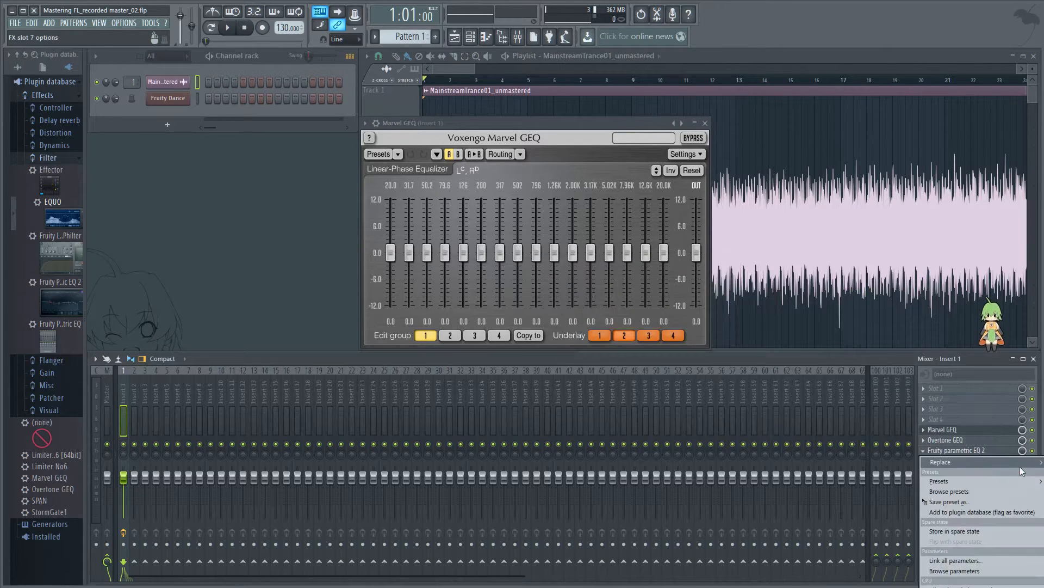
click(1043, 463)
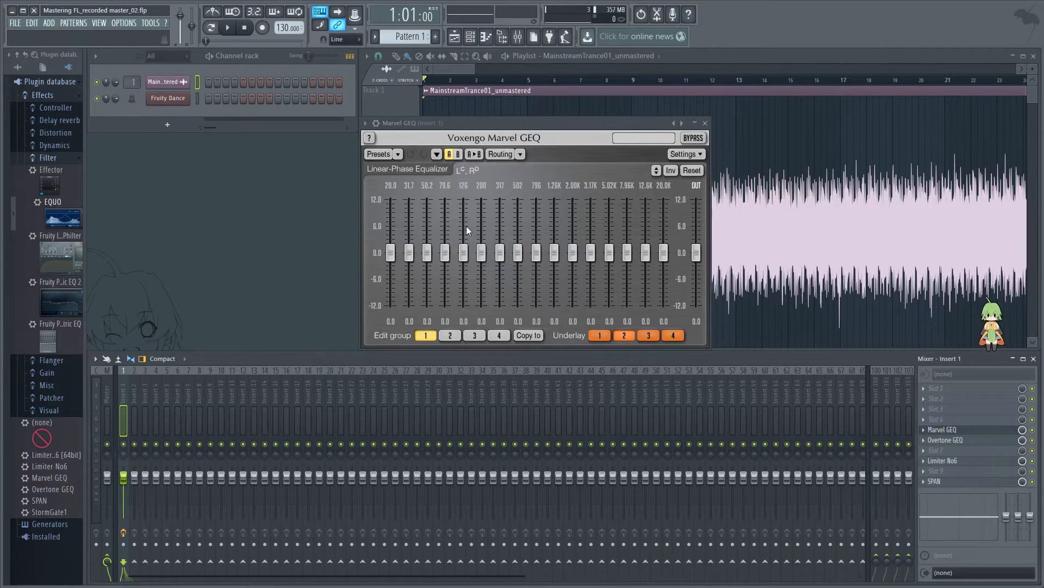
Step: Zoom the playlist out to fit the whole MainstreamTrance01_unmastered clip, with the Marvel GEQ window moved below the timeline
mouse_move(512, 128)
mouse_down()
mouse_move(616, 161)
mouse_move(564, 125)
mouse_move(528, 123)
mouse_up()
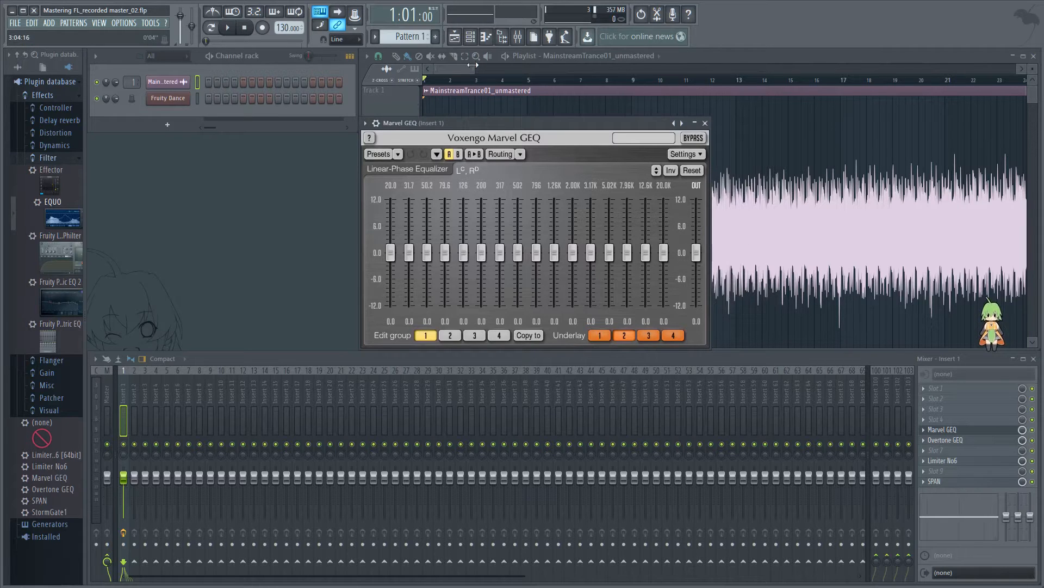
drag(490, 125, 424, 134)
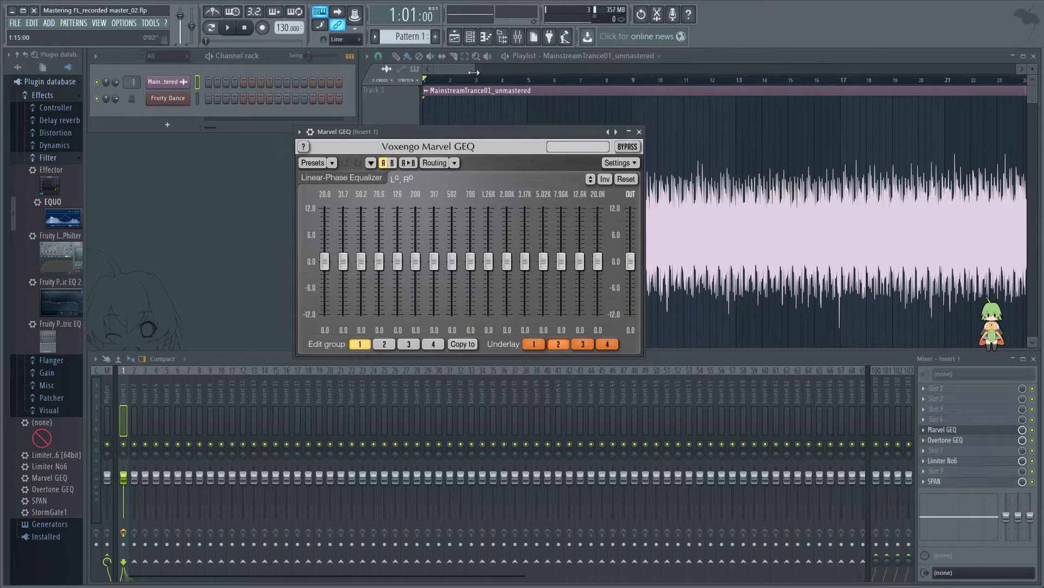
drag(472, 70, 994, 65)
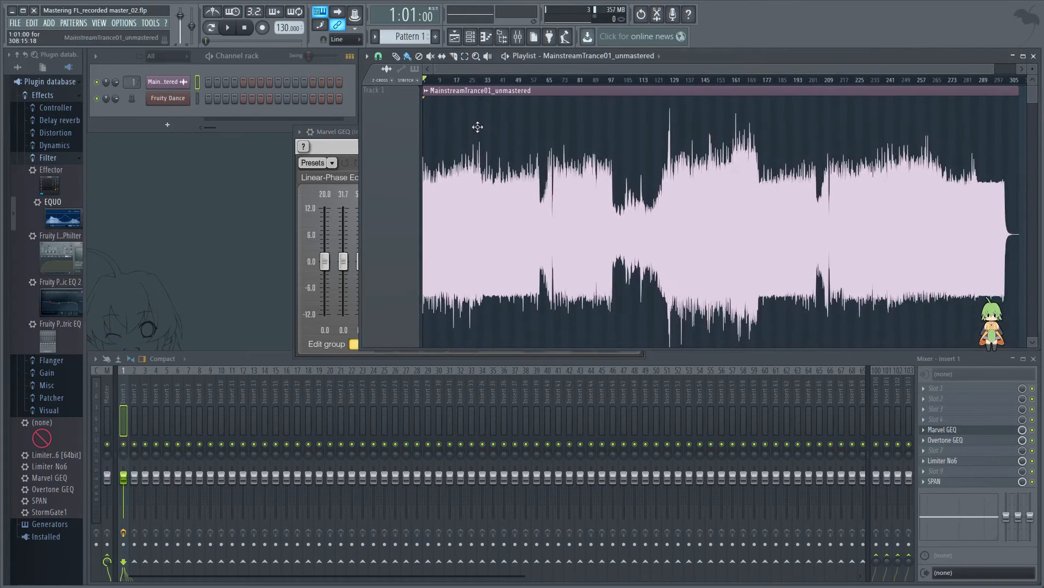
drag(339, 132, 404, 189)
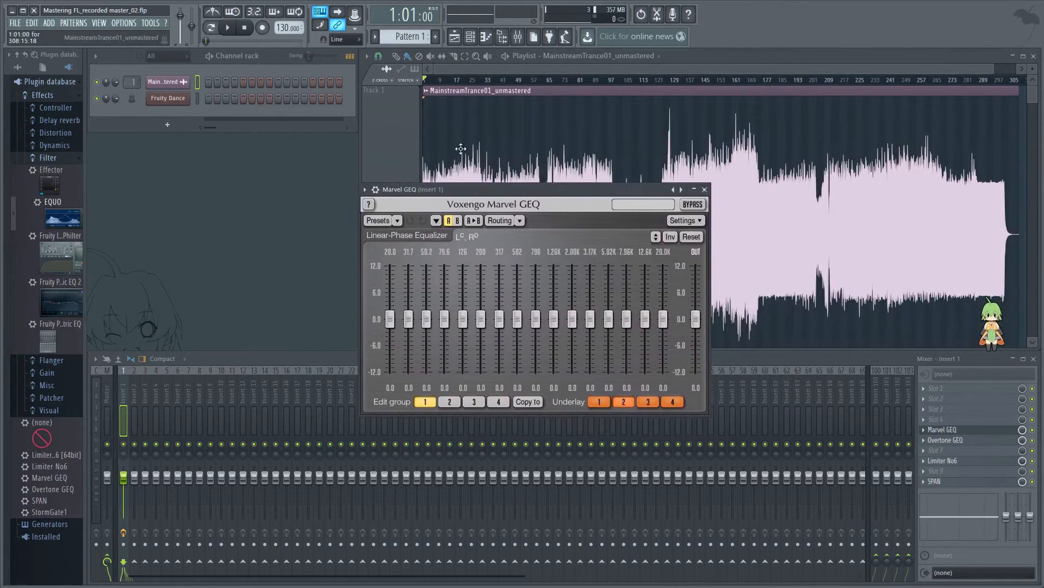
Step: Play the unmastered track from about bar 13, skipping forward in stages past bar 26
click(439, 81)
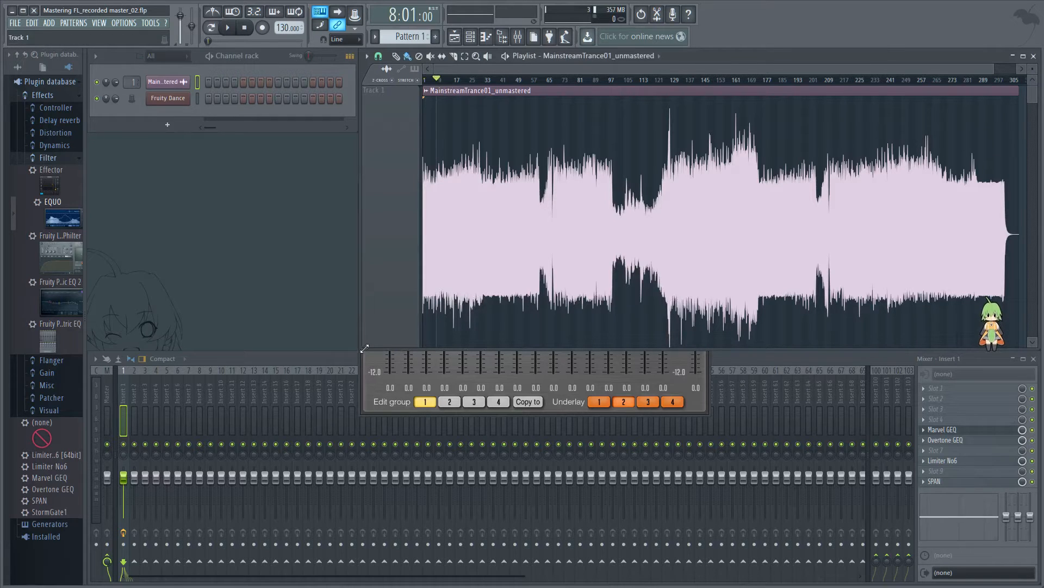
click(447, 80)
key(space)
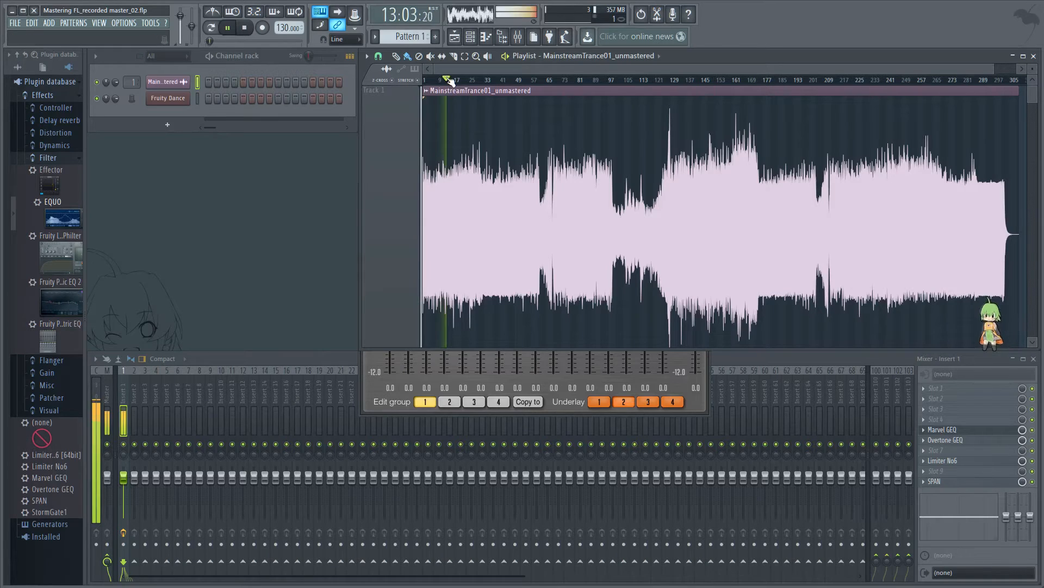
click(460, 81)
click(473, 81)
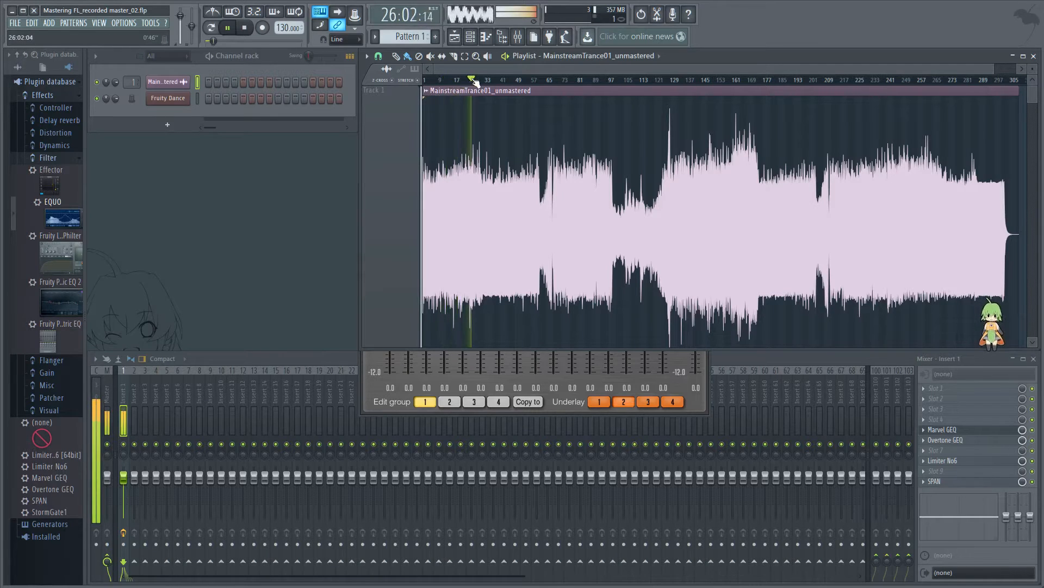
click(480, 81)
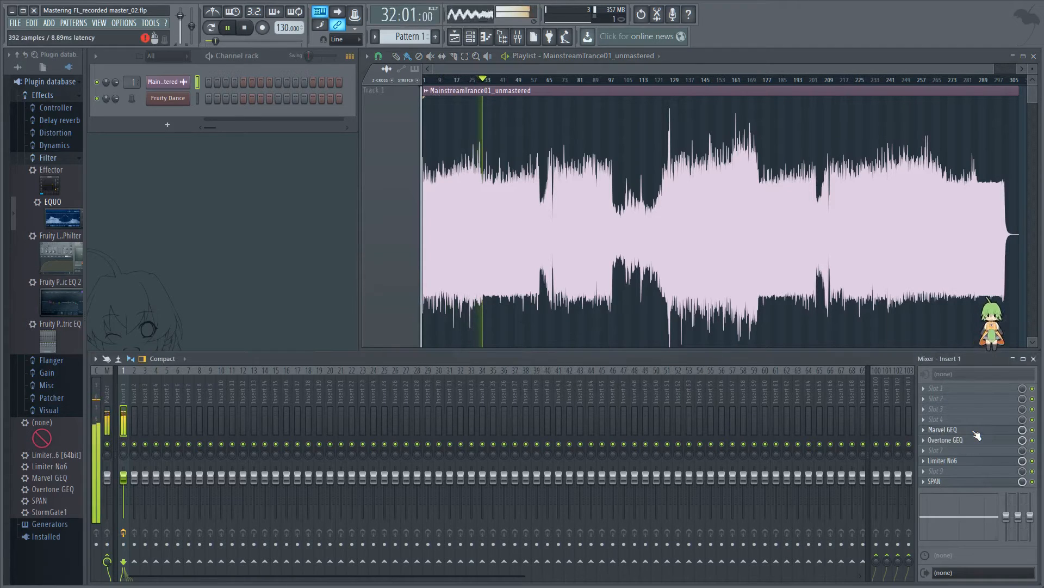
Step: Stop playback with the playhead at bar 37 and bring the Marvel GEQ window back in front, clear of the later waveform
click(942, 430)
drag(444, 193, 300, 189)
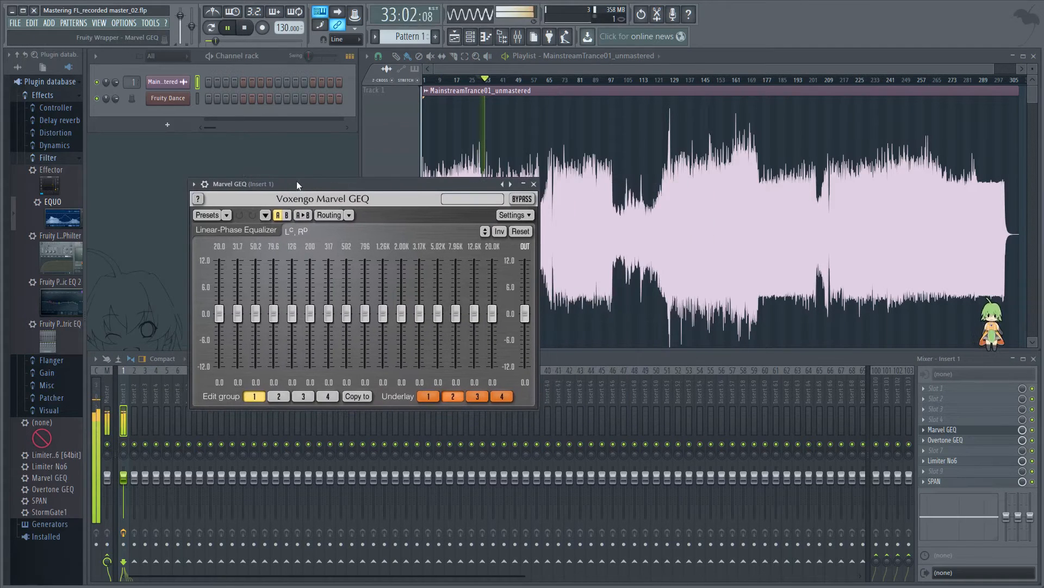
click(249, 27)
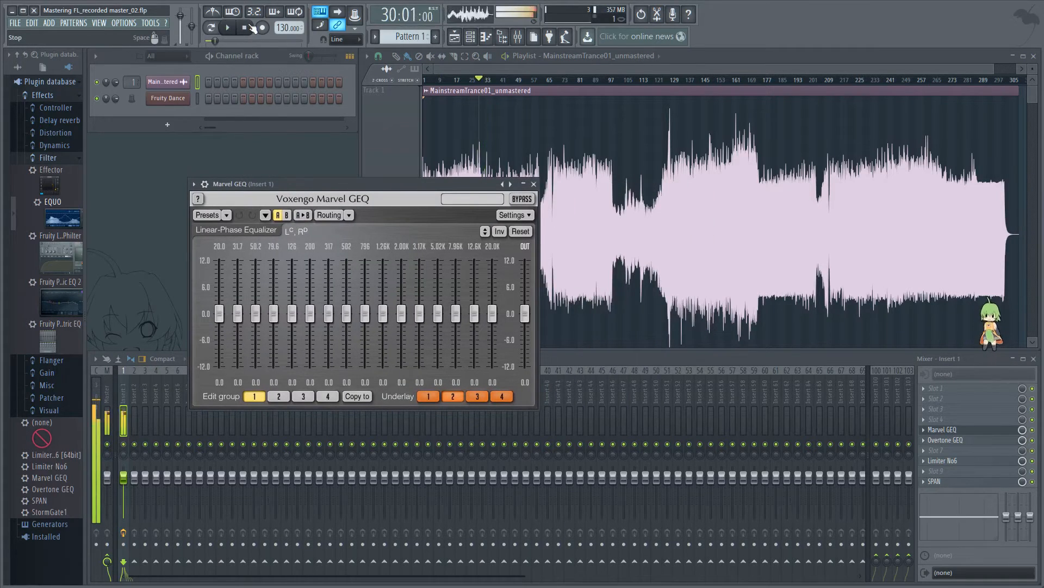
click(493, 80)
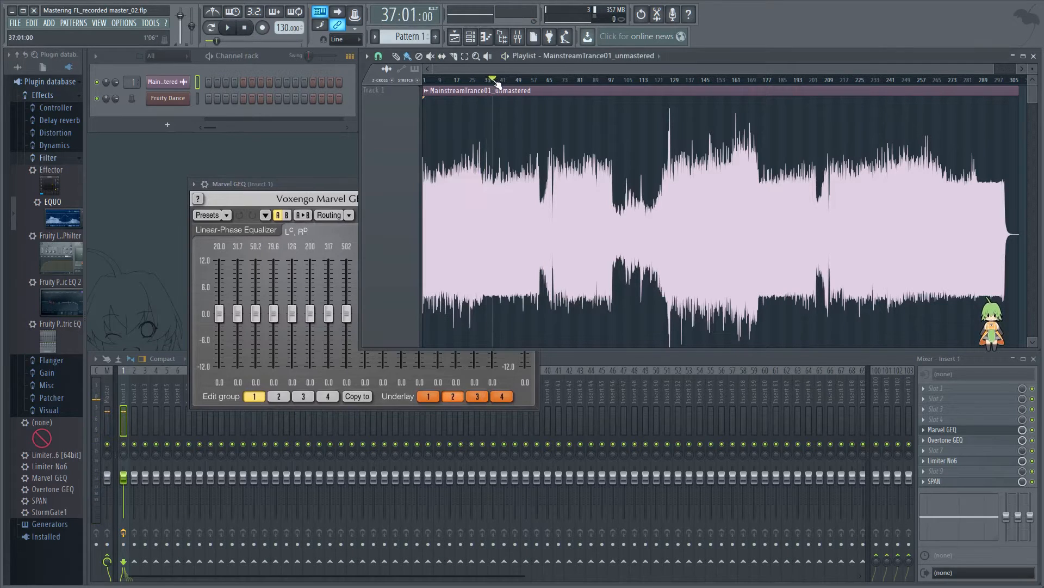
click(305, 185)
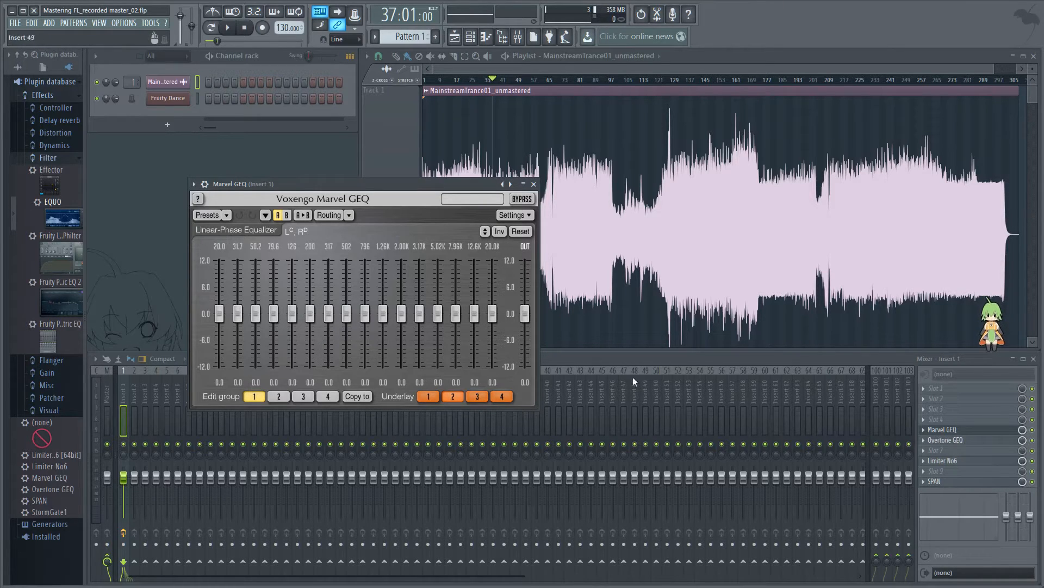
mouse_move(409, 187)
mouse_down()
mouse_move(471, 184)
mouse_move(409, 180)
mouse_up()
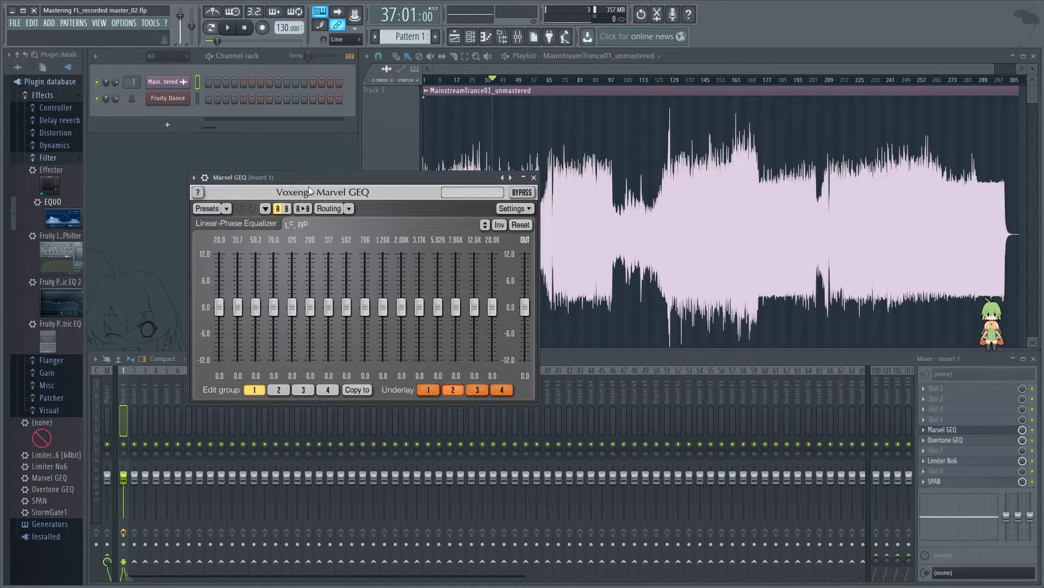
Step: Play from bar 37 while trying 2.0 dB at 50.2 Hz, 0.4 dB at 79.6 Hz and -0.4 dB at 126 Hz, and reset the bands
key(space)
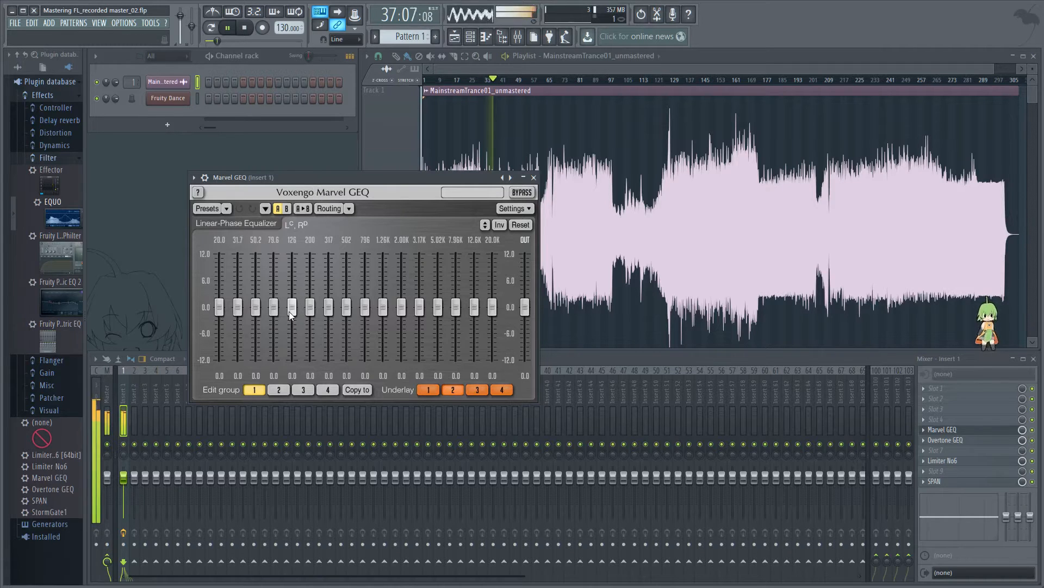
mouse_move(289, 312)
mouse_down()
mouse_move(293, 256)
mouse_move(292, 309)
mouse_move(310, 303)
mouse_move(309, 256)
mouse_move(309, 306)
mouse_move(273, 306)
mouse_move(274, 261)
mouse_move(273, 306)
mouse_move(256, 275)
mouse_move(256, 298)
mouse_up()
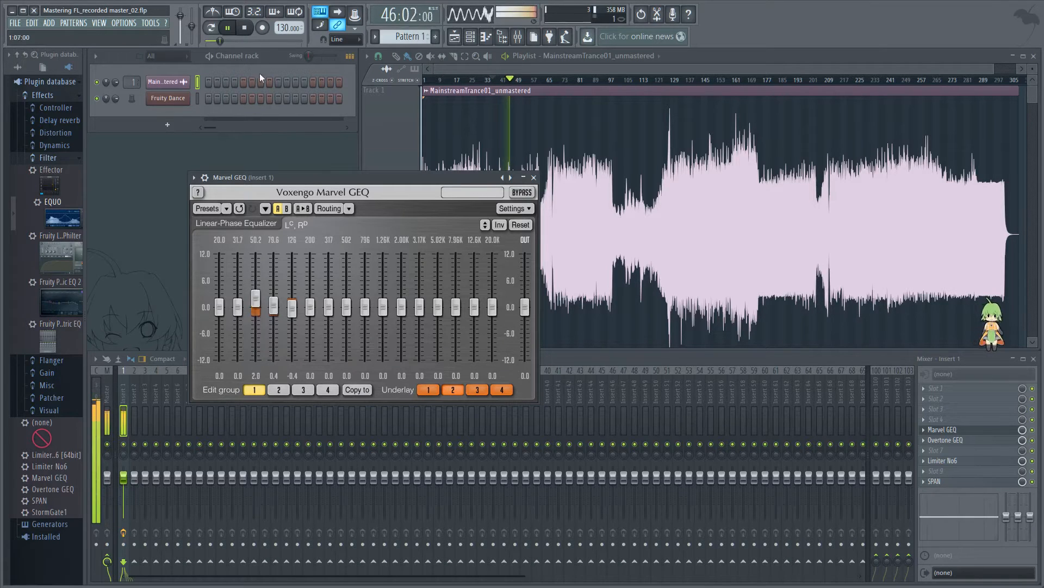
key(space)
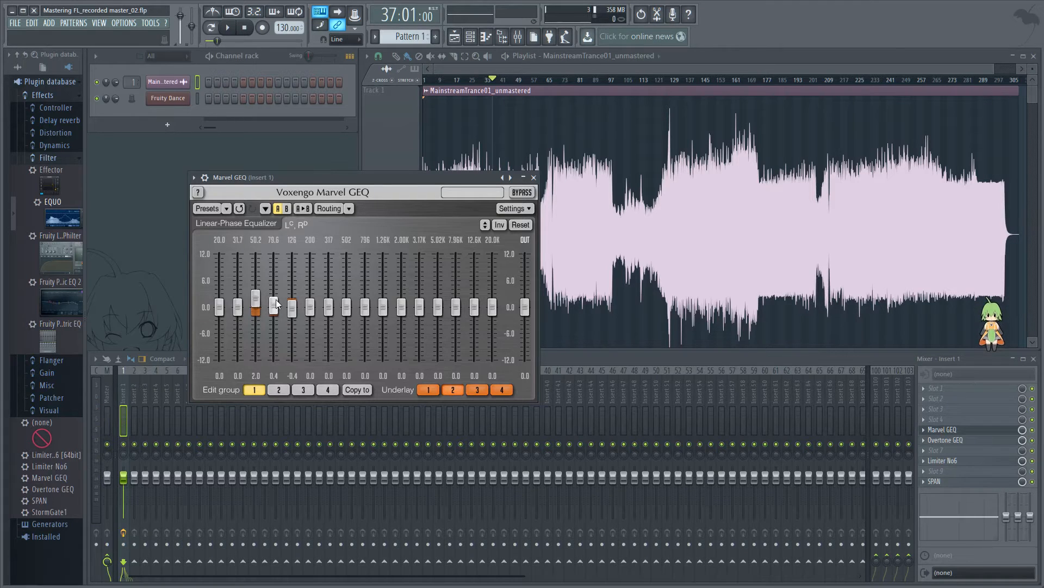
double_click(256, 302)
double_click(274, 305)
Step: Audition an exaggerated 11.4 dB boost at 126 Hz during playback, return the band to 0 dB and stop
key(space)
drag(293, 308, 293, 256)
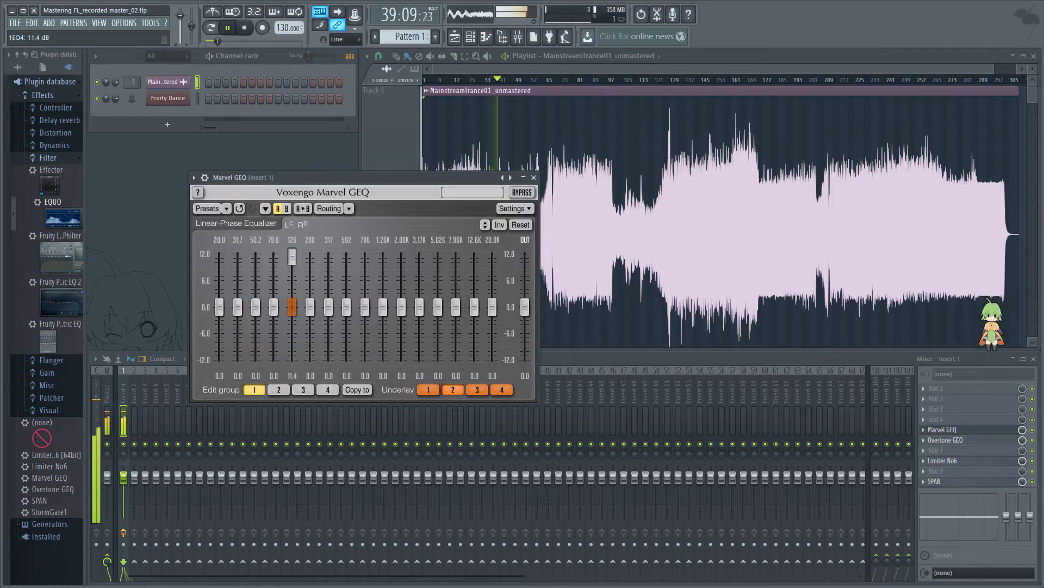
drag(292, 255, 292, 295)
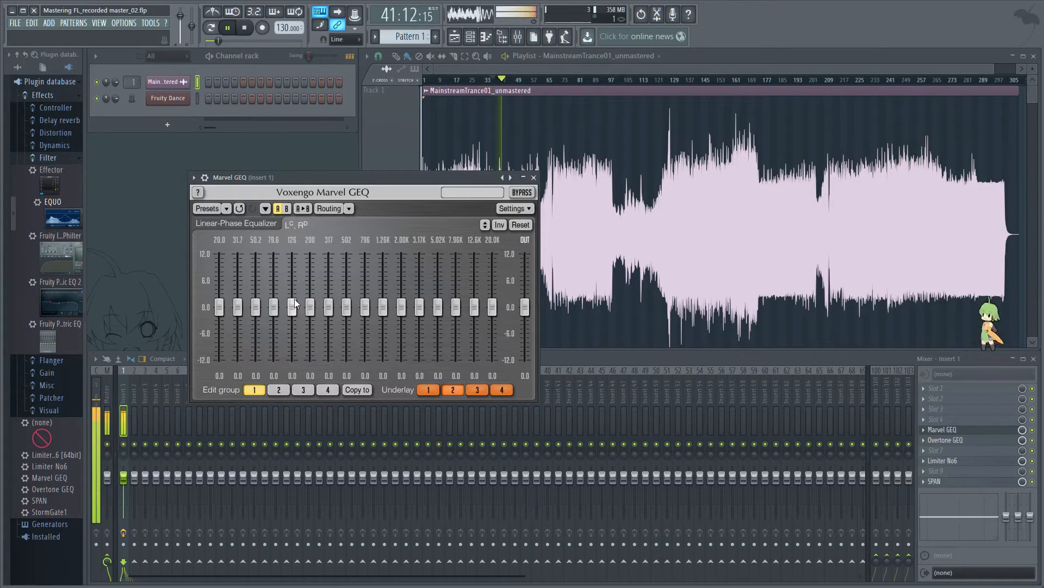
mouse_move(310, 307)
mouse_down()
mouse_move(310, 254)
mouse_move(310, 307)
mouse_up()
key(space)
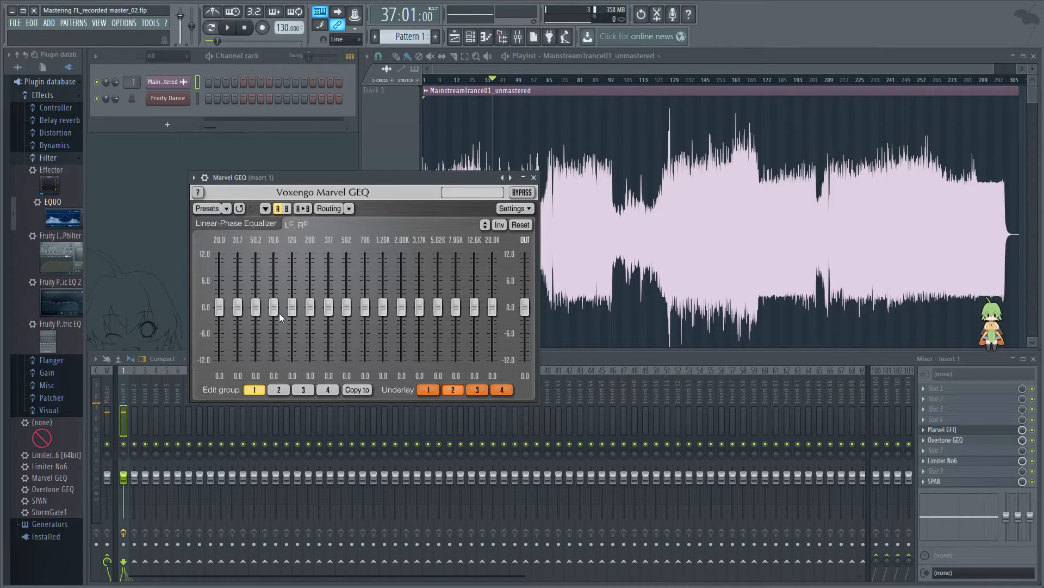
Step: While the track plays from bar 37, boost the 79.6 Hz band by 3.4 dB and the 126 Hz band by 2.1 dB
mouse_move(277, 309)
mouse_down()
mouse_move(278, 292)
mouse_move(293, 301)
mouse_up()
key(space)
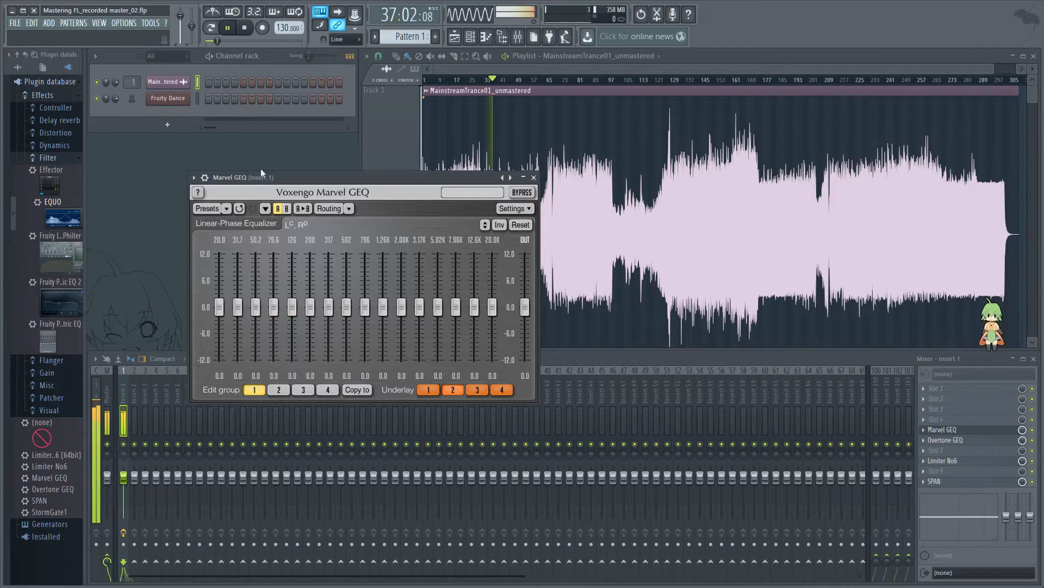
mouse_move(273, 309)
mouse_down()
mouse_move(273, 279)
mouse_move(273, 291)
mouse_up()
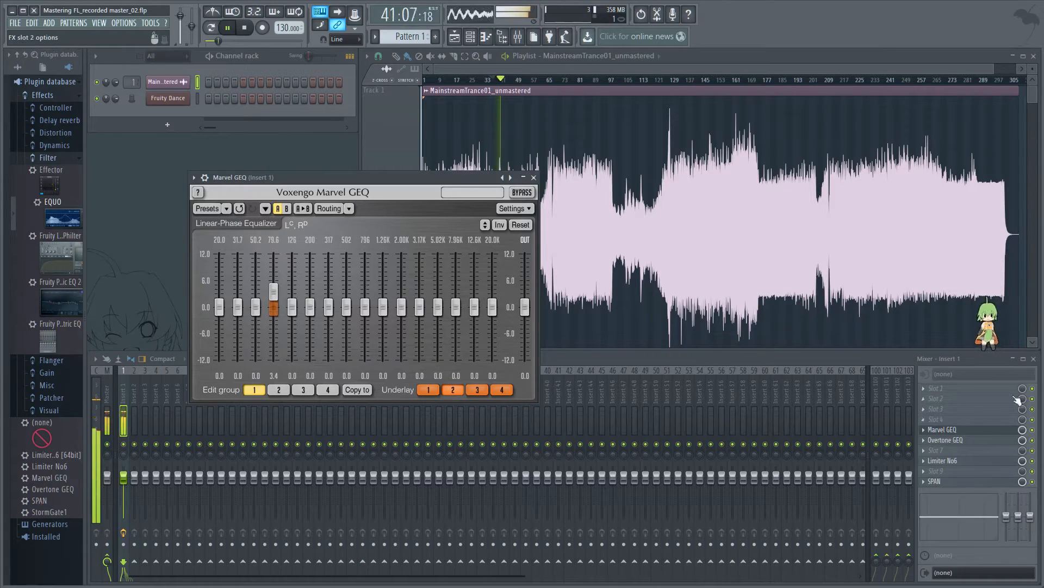
click(1039, 434)
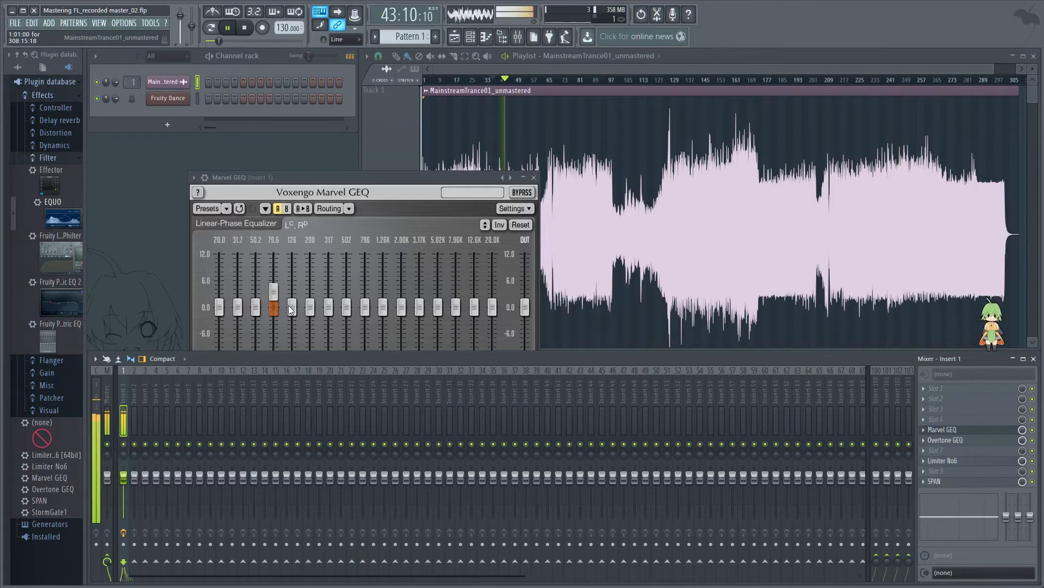
mouse_move(292, 307)
mouse_down()
mouse_move(292, 267)
mouse_move(292, 297)
mouse_up()
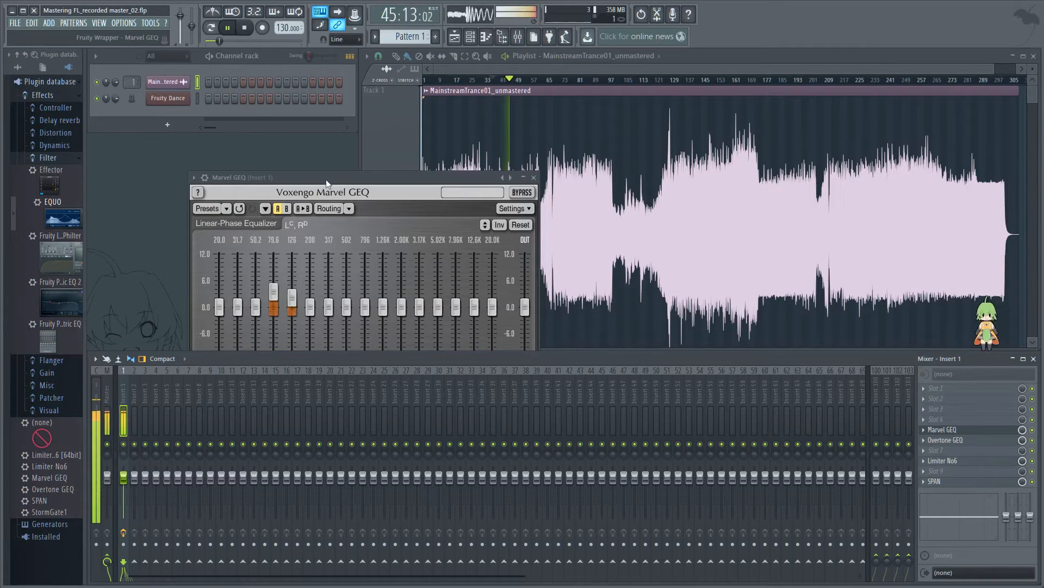
Step: Compare the track with Marvel GEQ switched on and off in its mixer slot, keep its window in front, and stop playback
drag(327, 179, 400, 177)
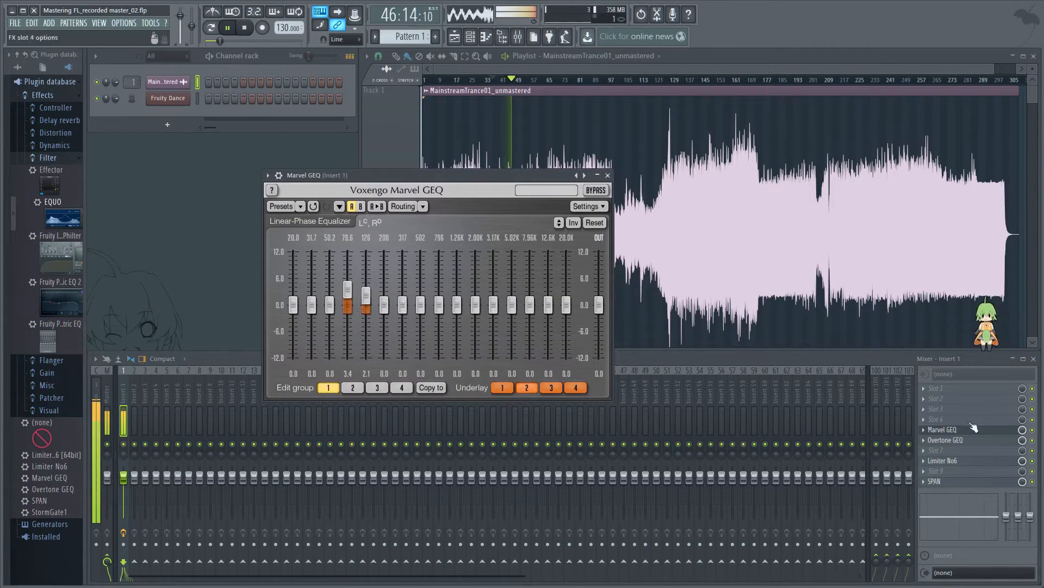
click(1033, 431)
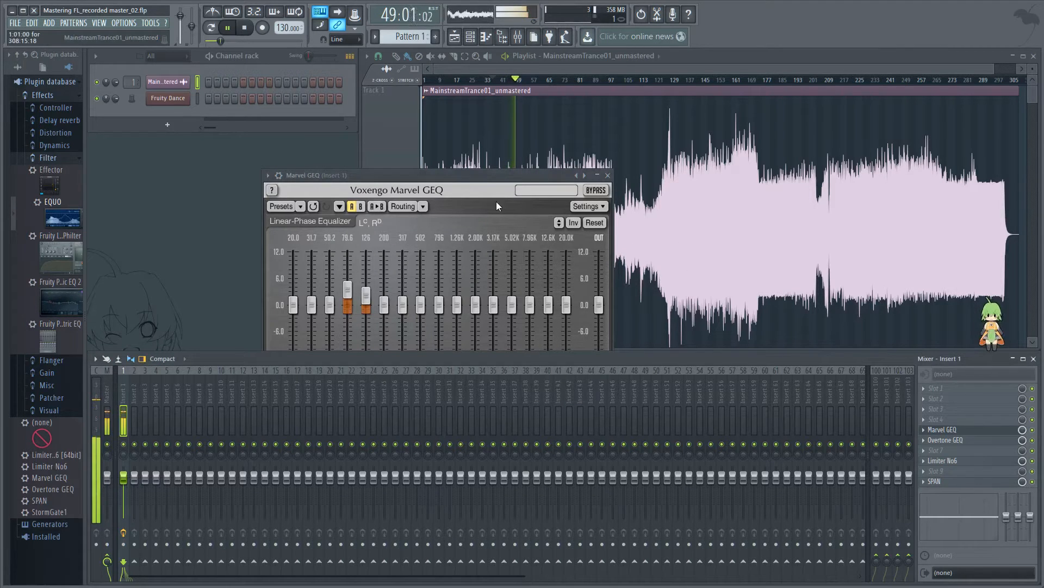
drag(455, 176, 356, 204)
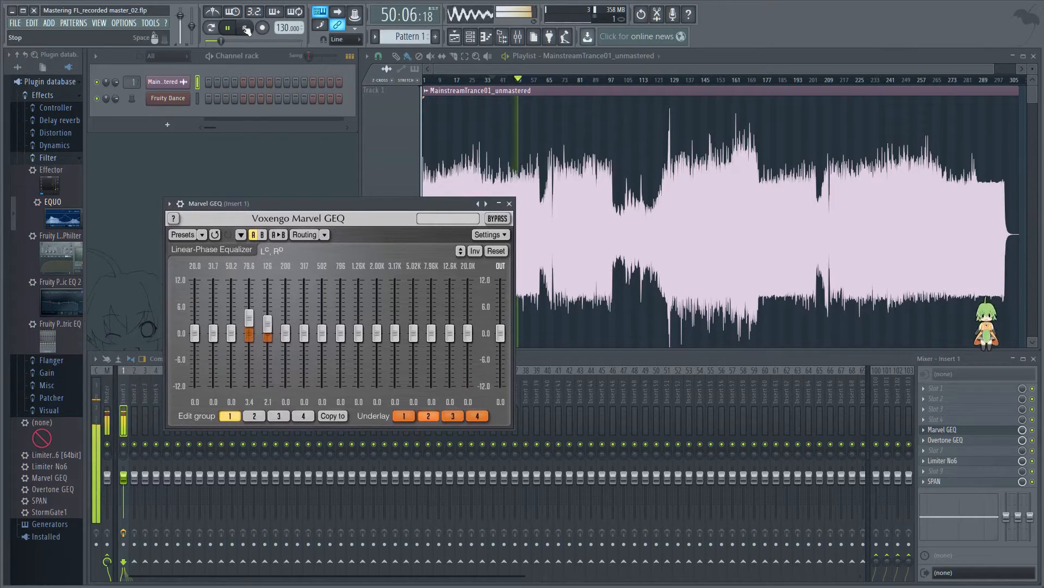
click(245, 28)
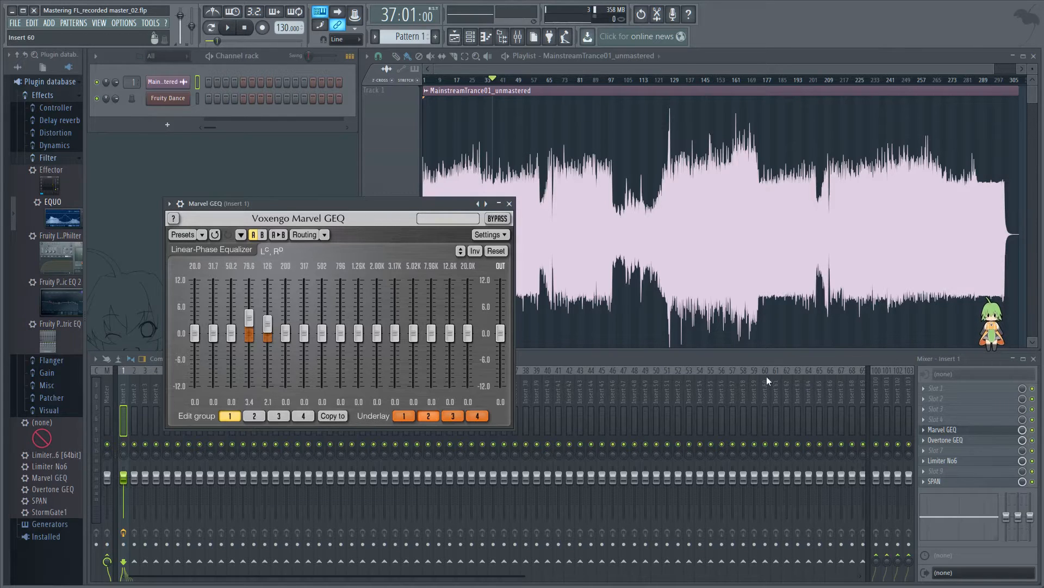
Step: Open the SPAN analyzer from Insert 1, arrange it beside the raised Marvel GEQ window without overlap, and start playback
click(963, 483)
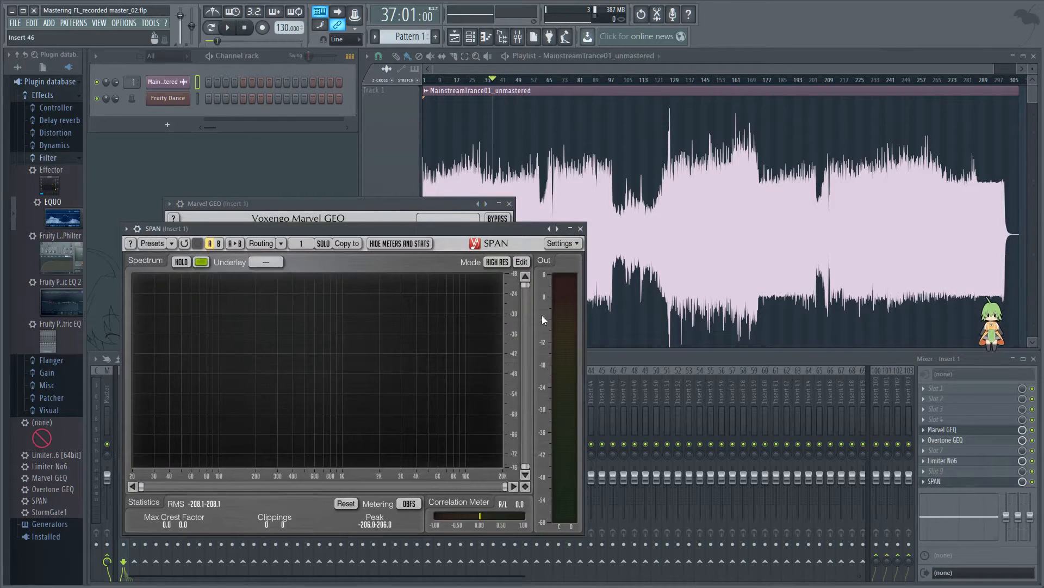
drag(455, 225, 860, 254)
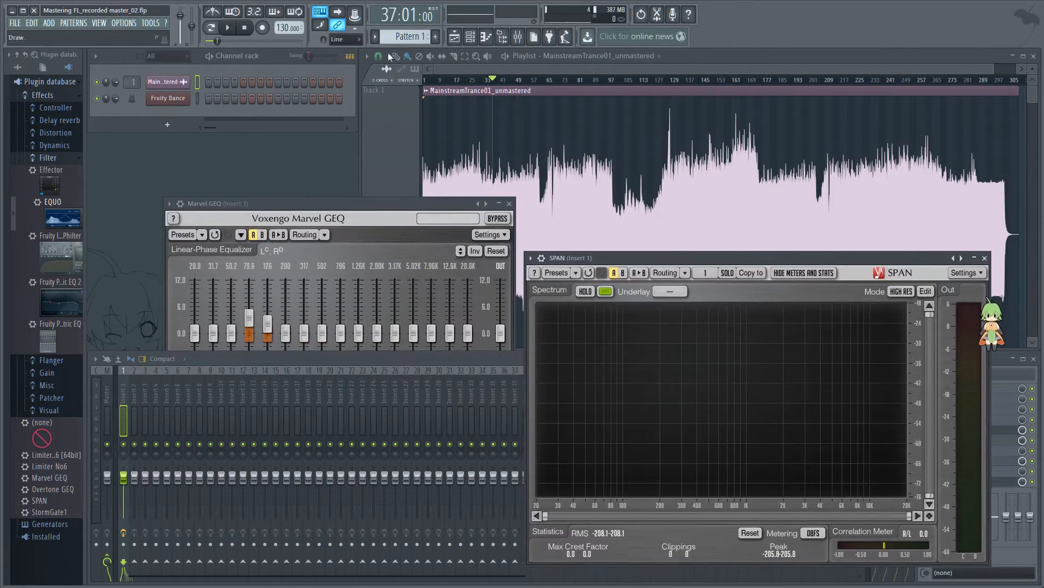
key(space)
drag(345, 204, 348, 157)
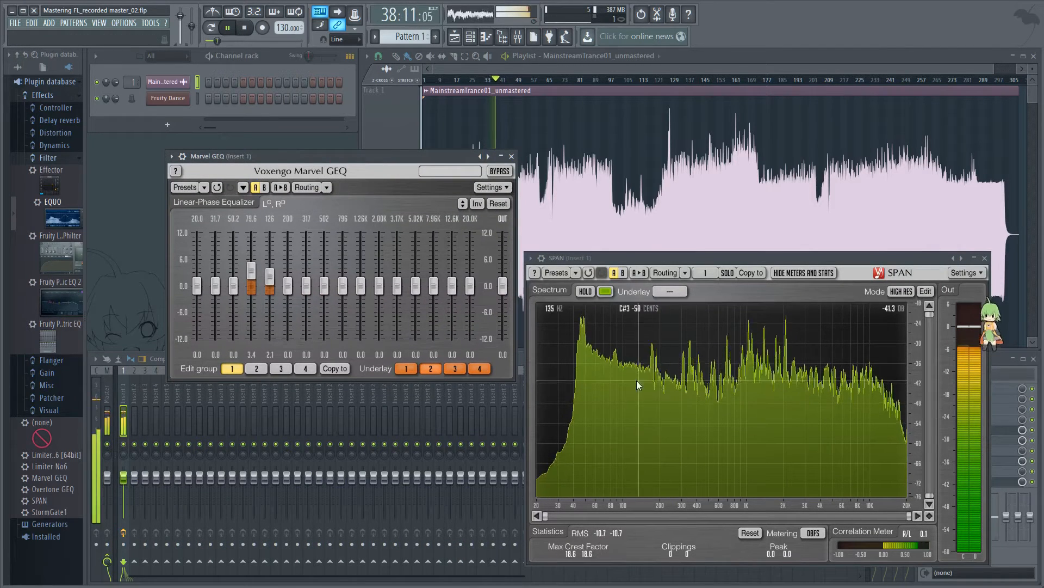
Step: Bypass and re-enable Marvel GEQ twice during playback to compare the low end in SPAN, and stop
click(500, 171)
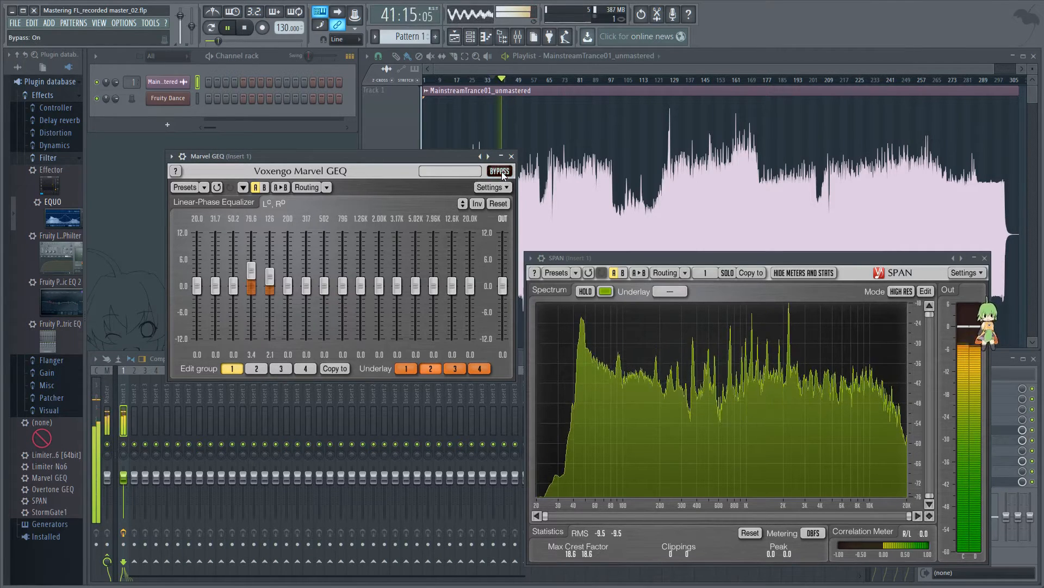
click(501, 172)
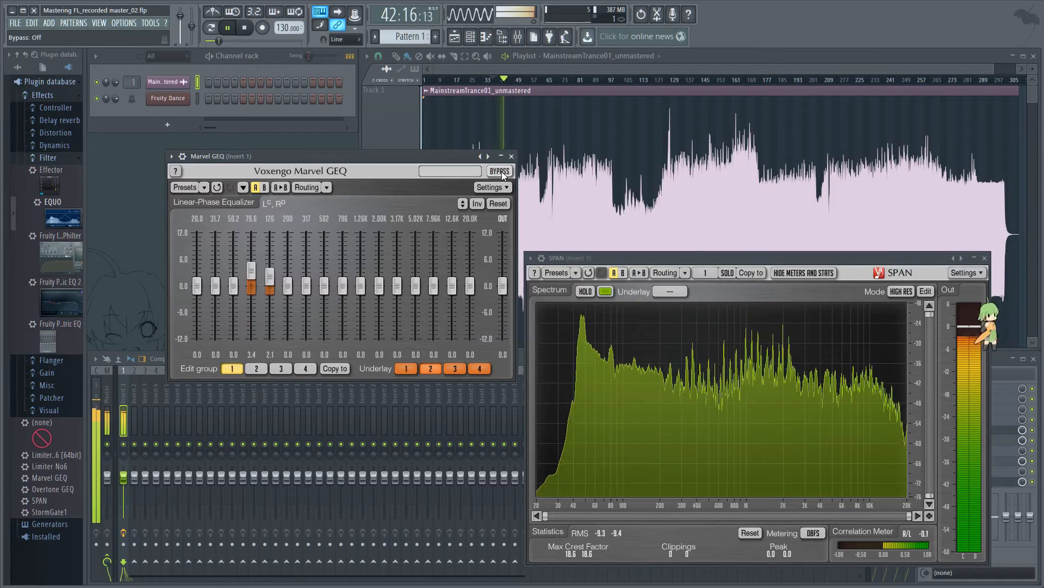
click(501, 172)
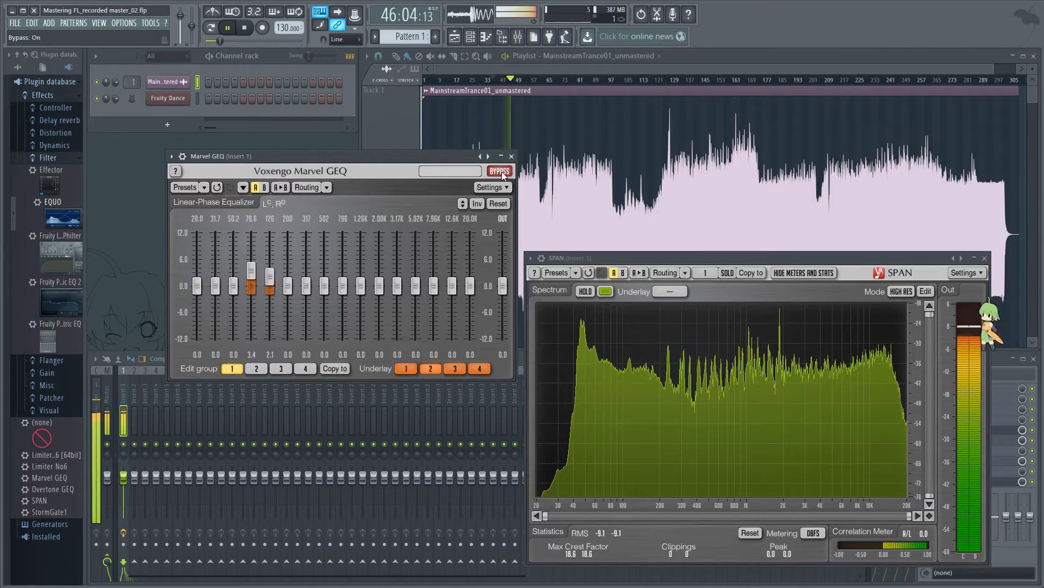
click(501, 172)
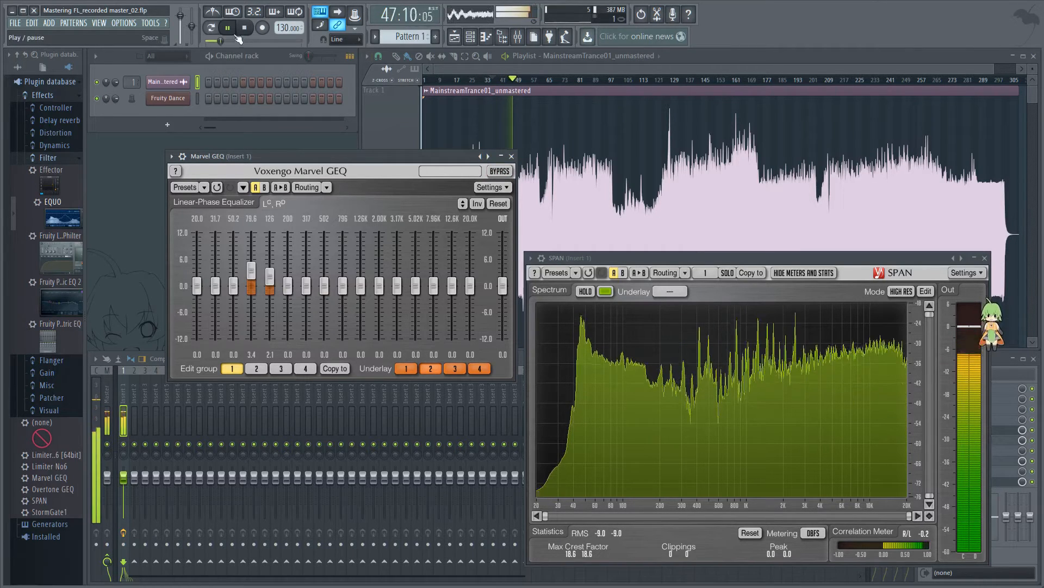
key(space)
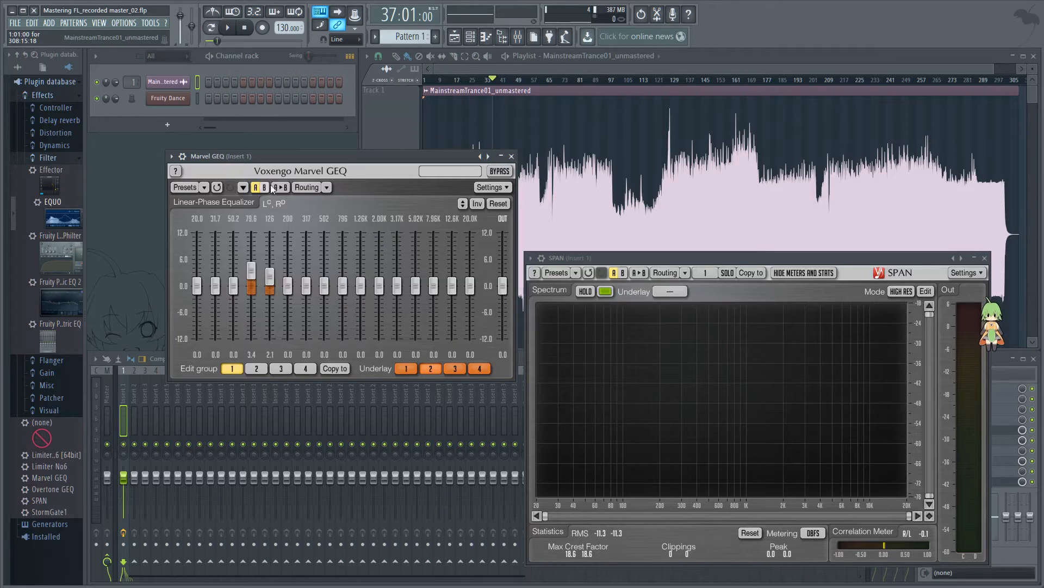
Step: During playback, cut the 200 Hz band to -2.2 dB and the 317 Hz band to -0.6 dB, and move Marvel GEQ clear of SPAN
drag(307, 156, 321, 155)
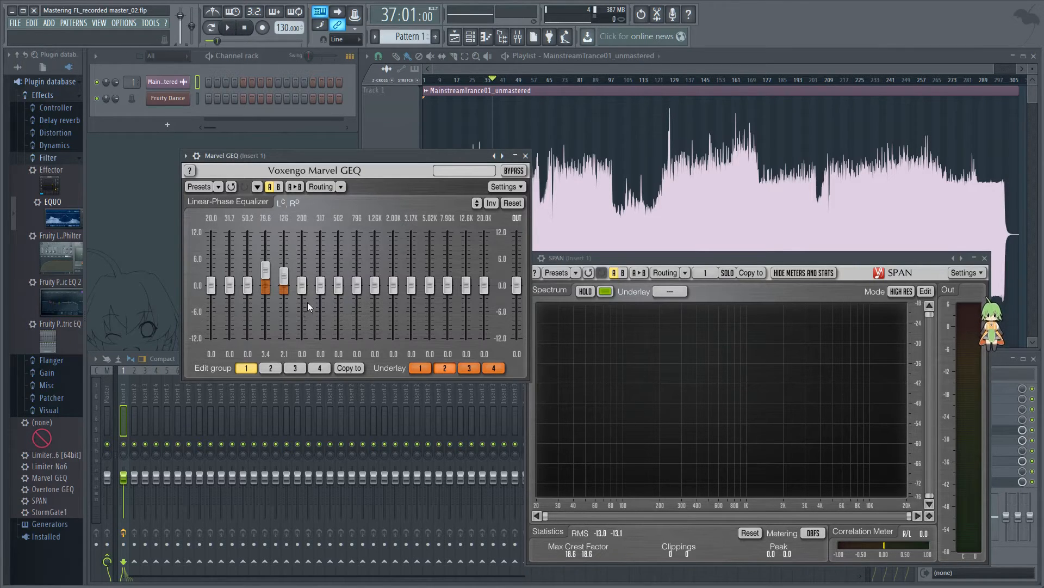
click(225, 30)
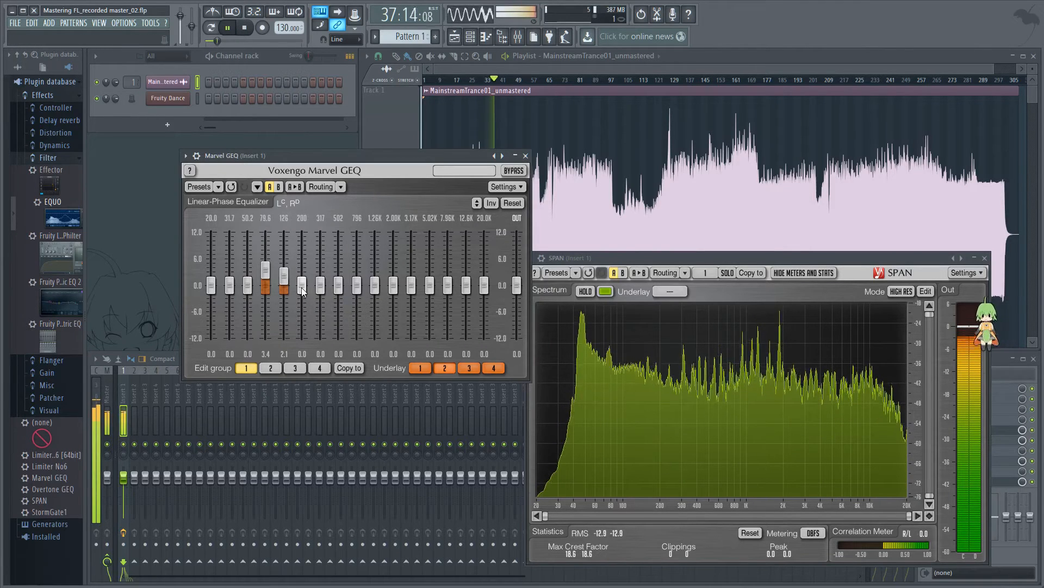
mouse_move(303, 291)
mouse_down()
mouse_move(303, 253)
mouse_move(303, 312)
mouse_move(301, 288)
mouse_move(301, 302)
mouse_move(322, 290)
mouse_move(322, 246)
mouse_move(322, 292)
mouse_up()
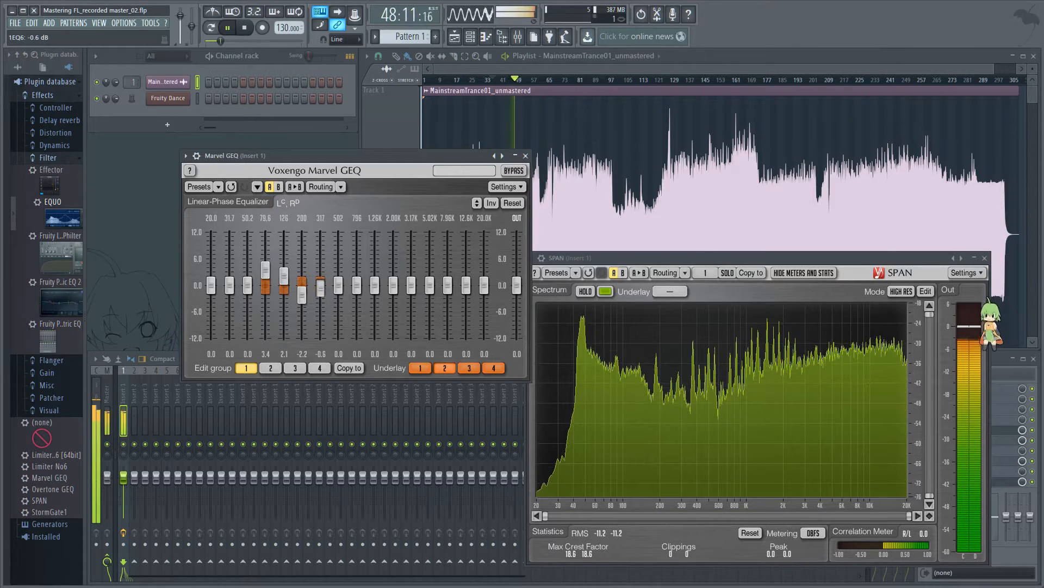
click(249, 32)
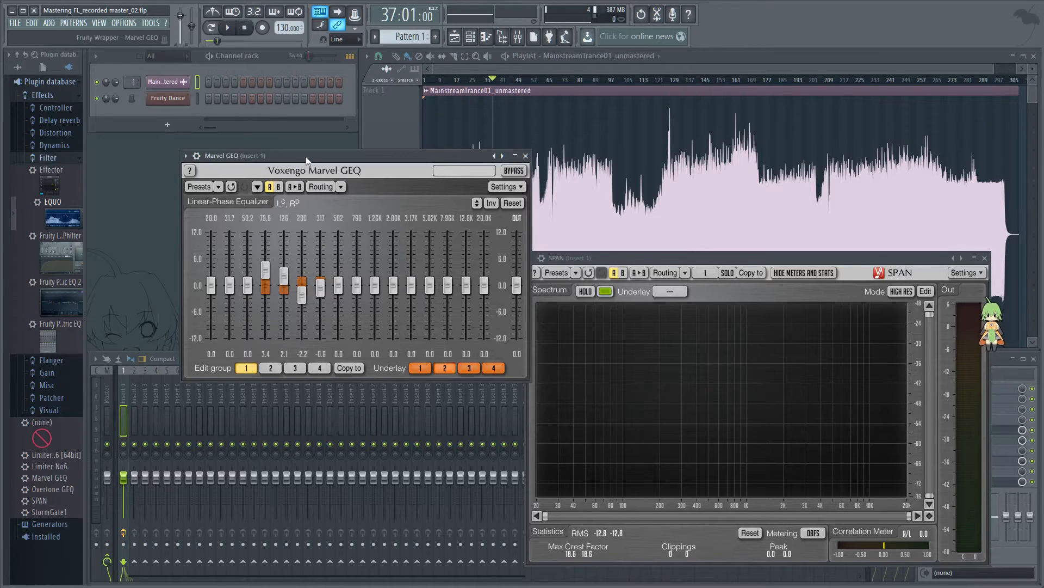
drag(306, 155, 244, 144)
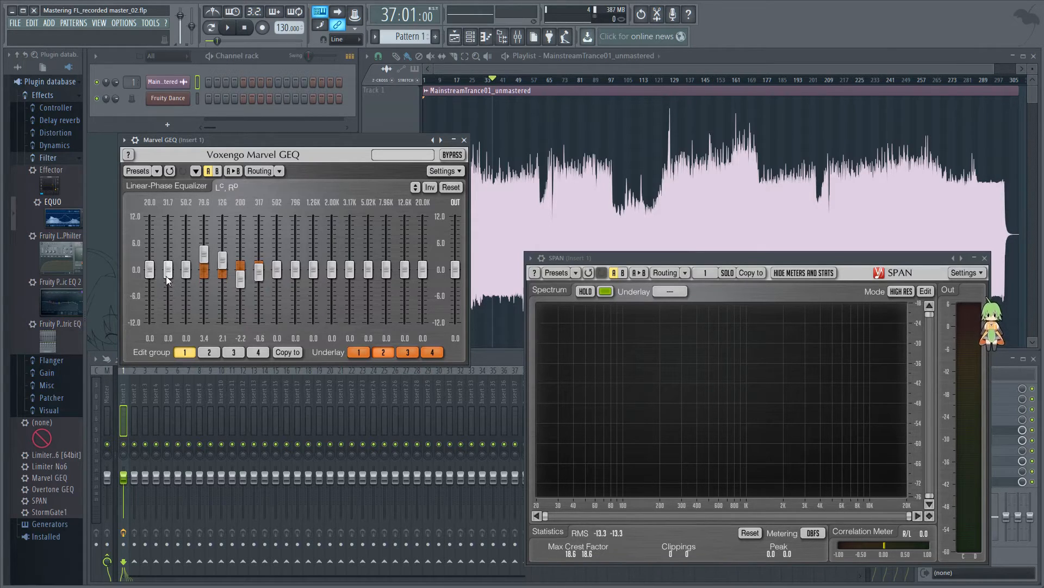
Step: Play from bar 37 and try cutting the sub-bass to -1.5 dB at 50.2 Hz and -1.1 dB at 31.7 Hz, continuing down to 20 Hz
click(235, 28)
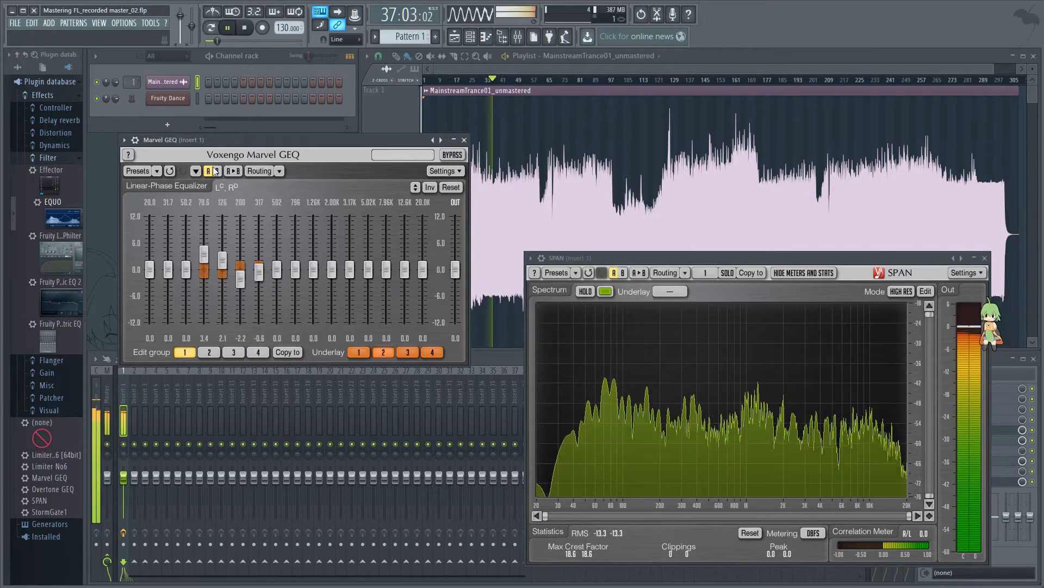
click(186, 253)
drag(187, 253, 150, 259)
Step: Reset the 20, 31.7 and 50.2 Hz bands to 0 dB and stop playback
double_click(149, 260)
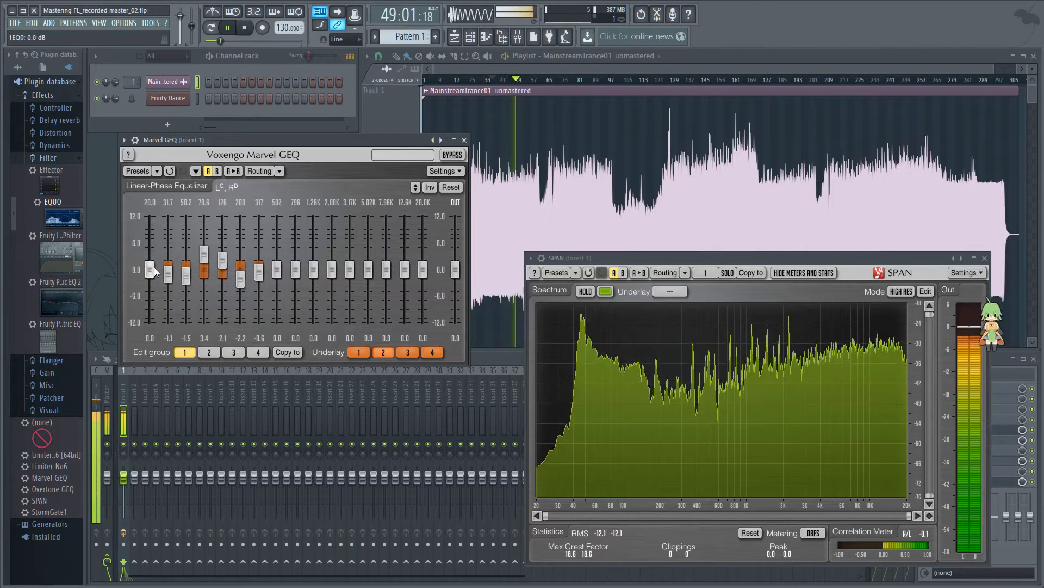
double_click(165, 272)
double_click(184, 276)
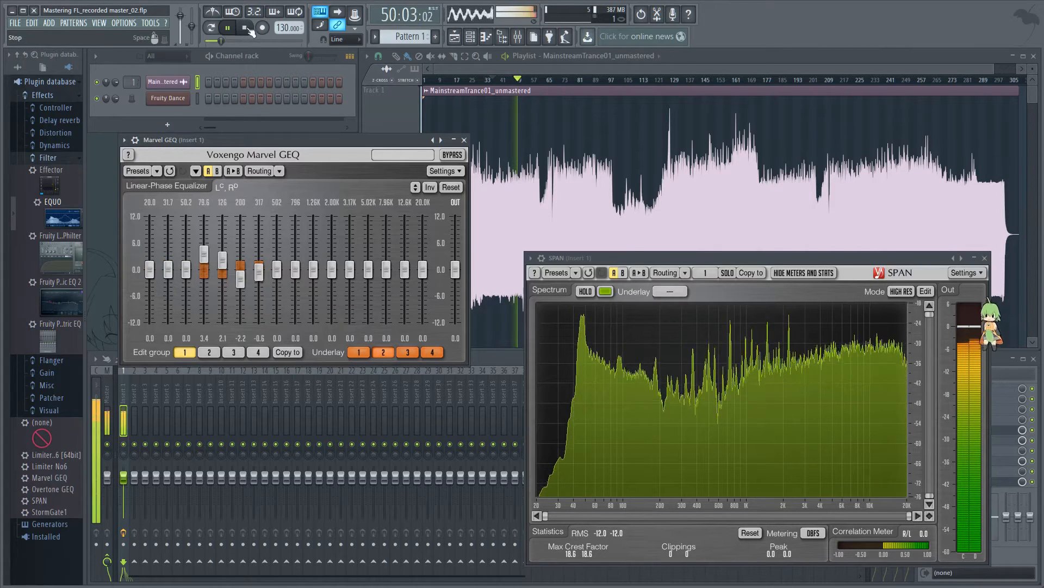
key(space)
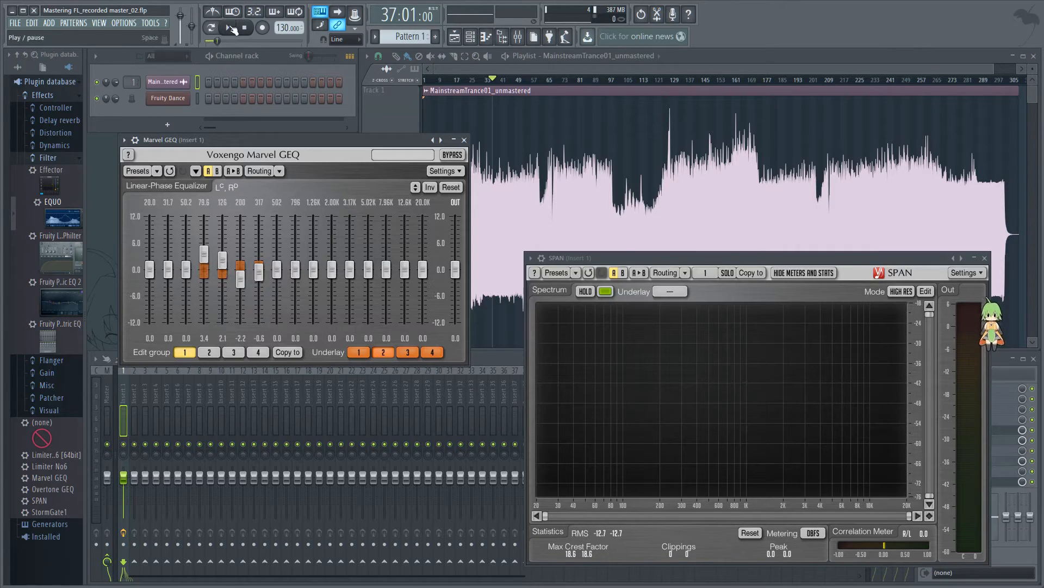
Step: During playback, try boosting 20.0K by 7.6 dB, 12.6K by 5.0 dB, 7.96K by 4.0 dB and 5.02K by 2.1 dB, and stop
click(231, 28)
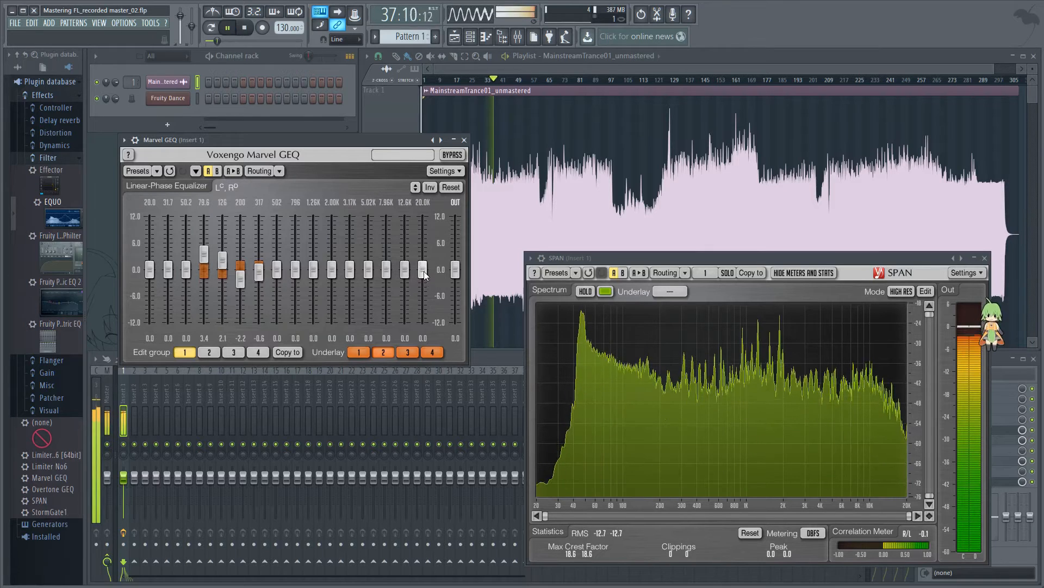
mouse_move(423, 269)
mouse_down()
mouse_move(423, 236)
mouse_move(404, 256)
mouse_move(404, 247)
mouse_move(368, 260)
mouse_up()
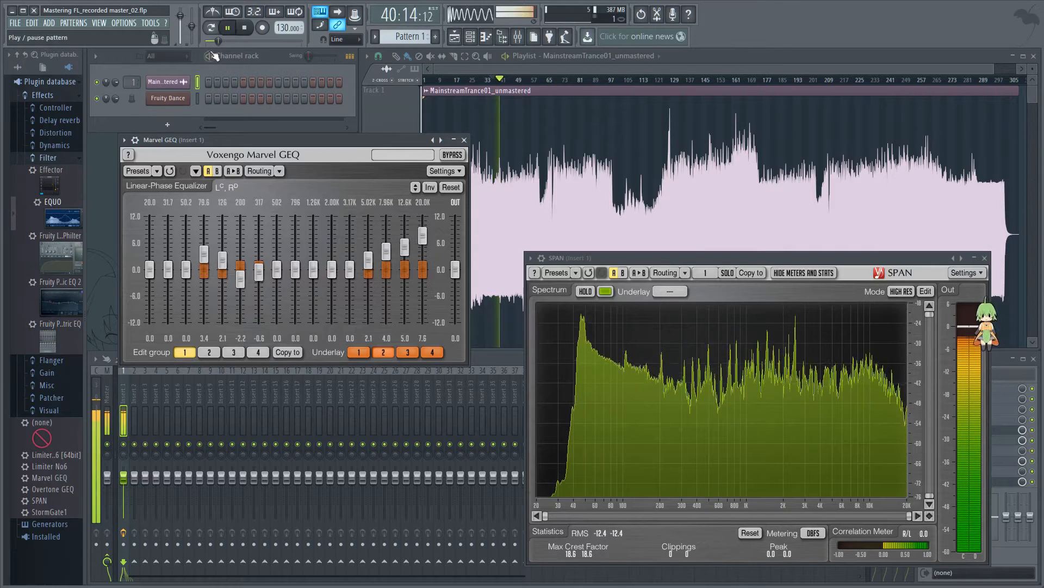
click(245, 28)
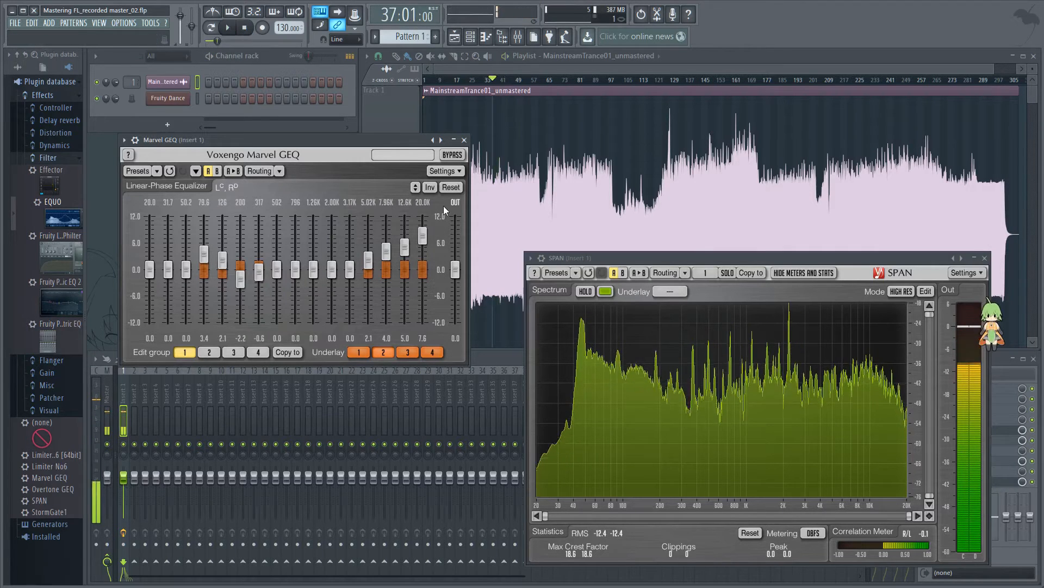
Step: Reset the four boosted high bands from 5.02K to 20.0K to 0 dB
double_click(420, 234)
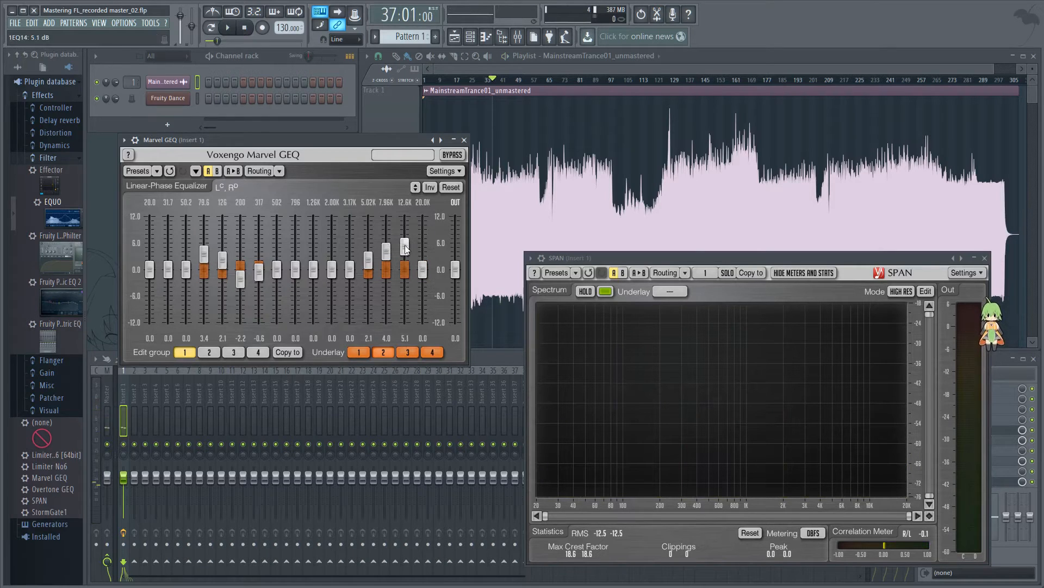
double_click(405, 247)
double_click(385, 254)
double_click(369, 260)
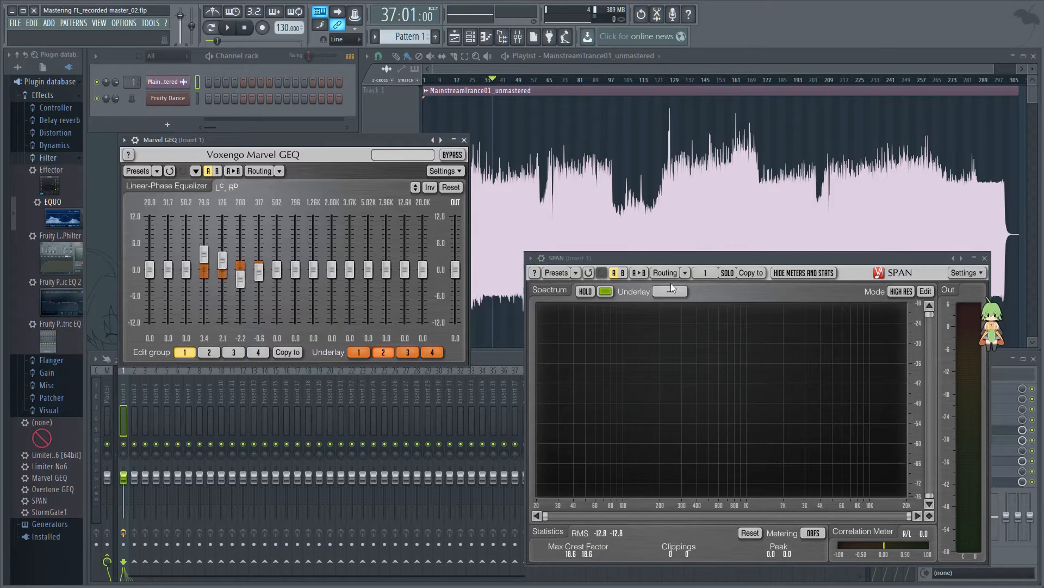
Step: Load Fruity parametric EQ 2 into effect slot 7 of Insert 1, below Overtone GEQ
drag(706, 260, 654, 277)
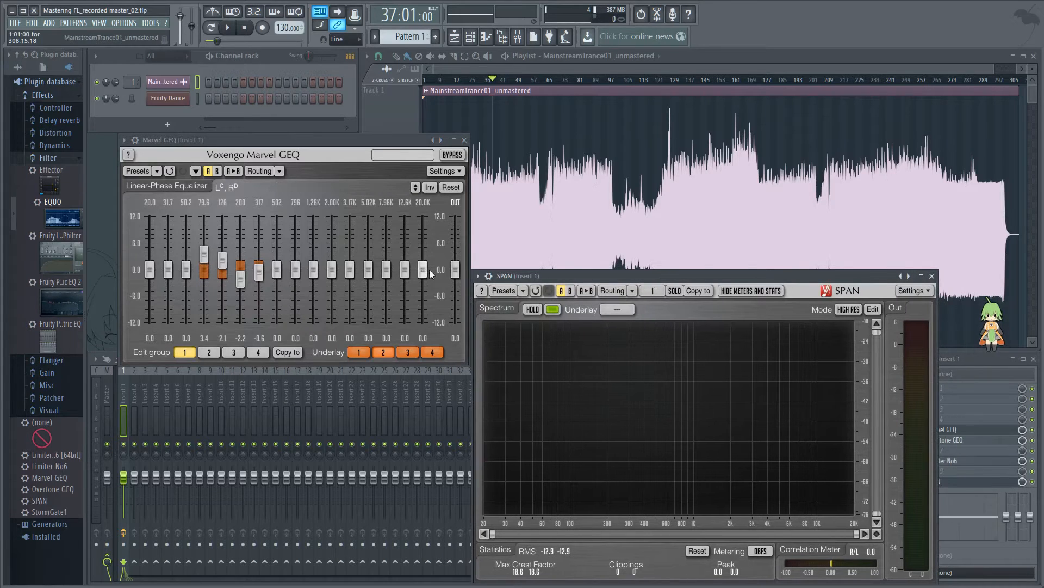
click(966, 454)
click(964, 450)
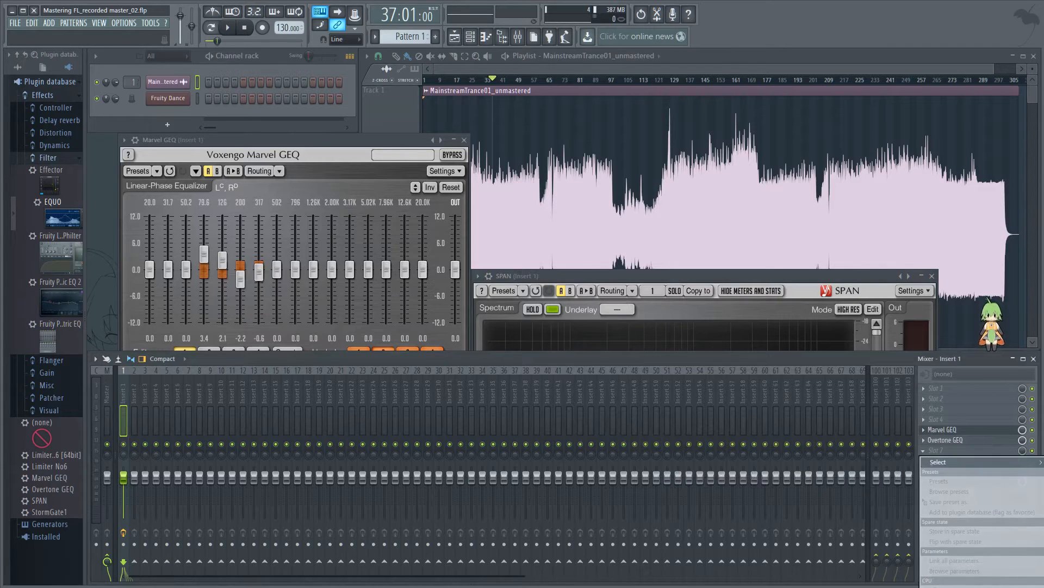
click(1042, 462)
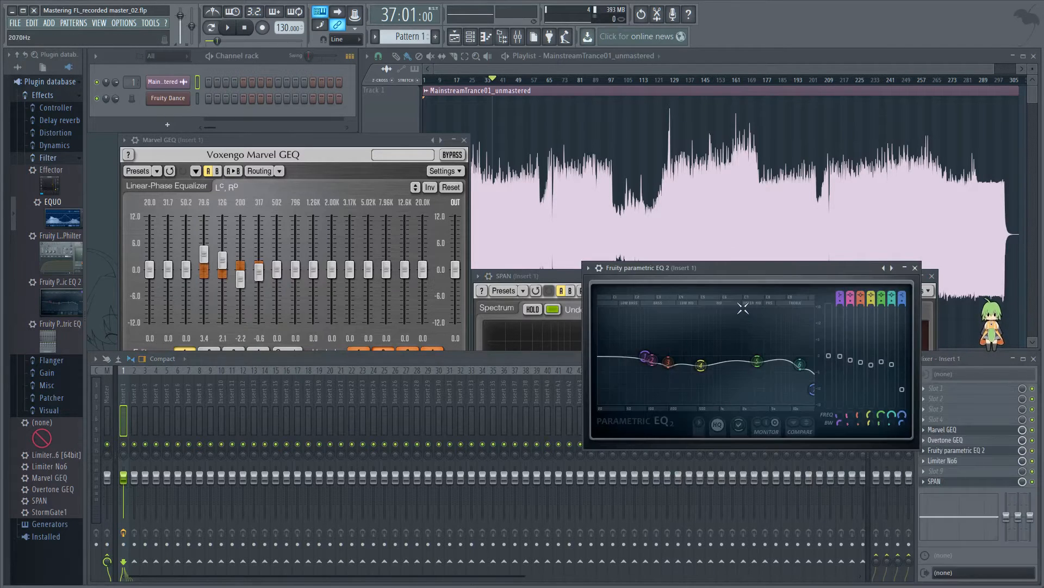
Step: Apply the Default preset to Fruity parametric EQ 2 and move its window clear of the mixer slots
click(588, 268)
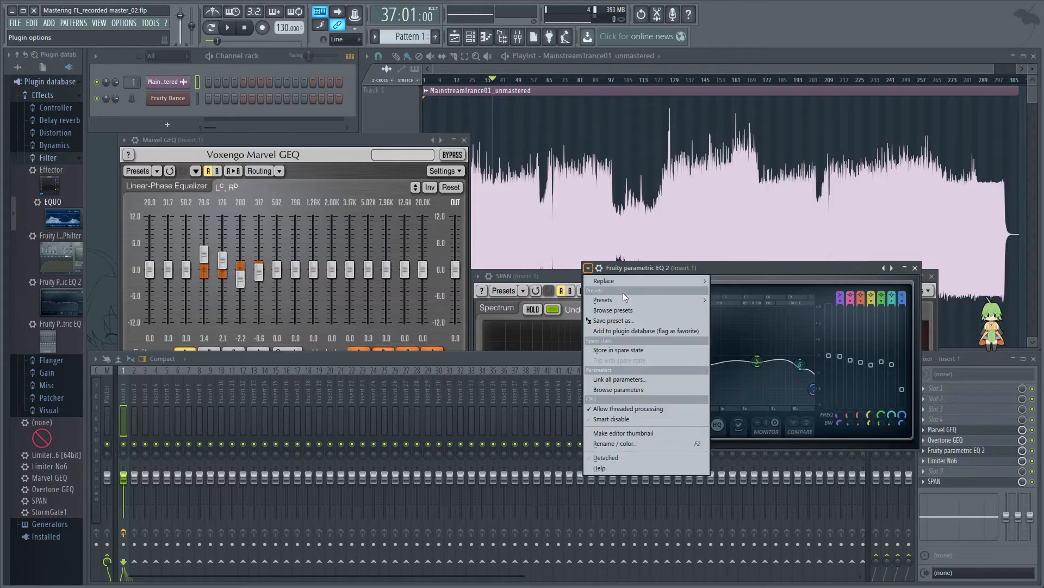
mouse_move(627, 300)
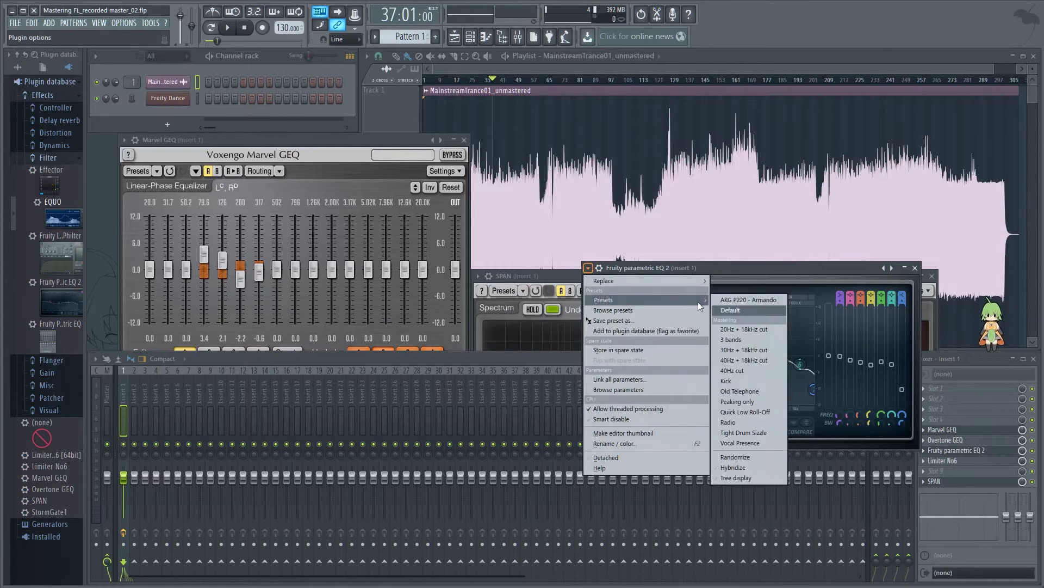
click(752, 309)
drag(740, 265, 586, 257)
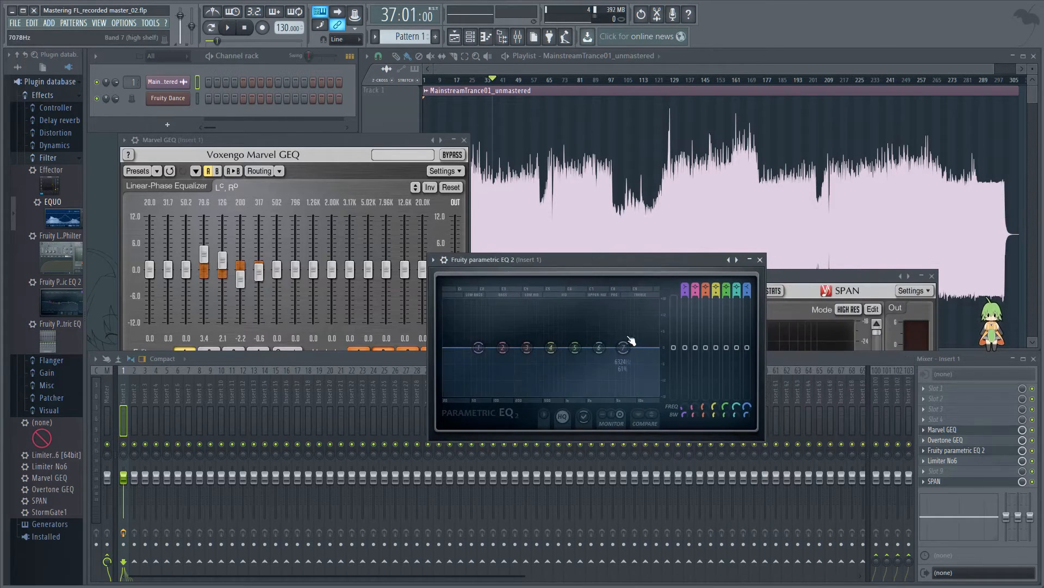
Step: During playback, try boosting the band 7 high shelf around 8.4 kHz, stop, reset its level and close the equalizer
drag(626, 355, 631, 335)
key(space)
drag(631, 331, 631, 325)
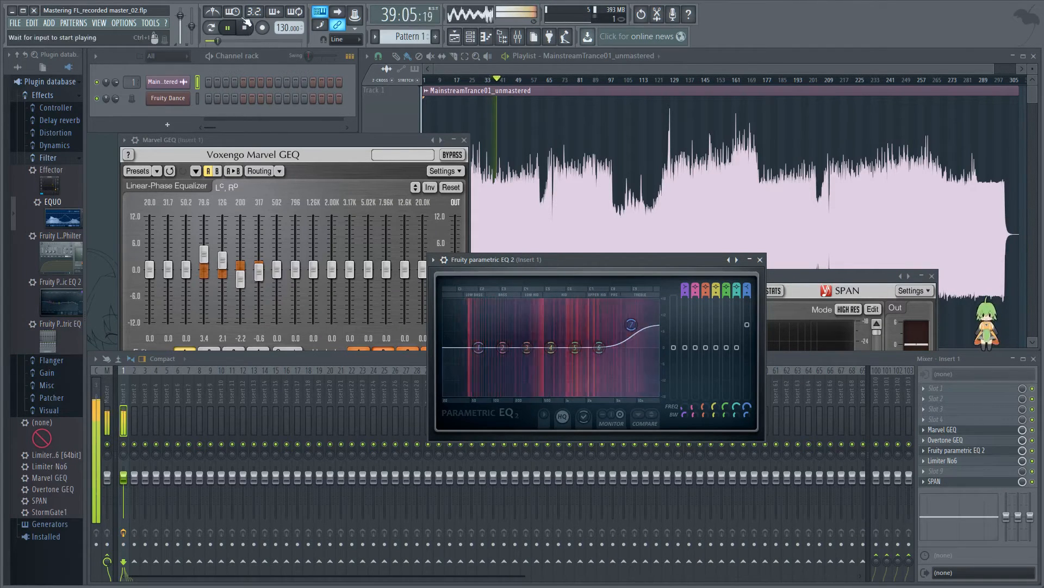
key(space)
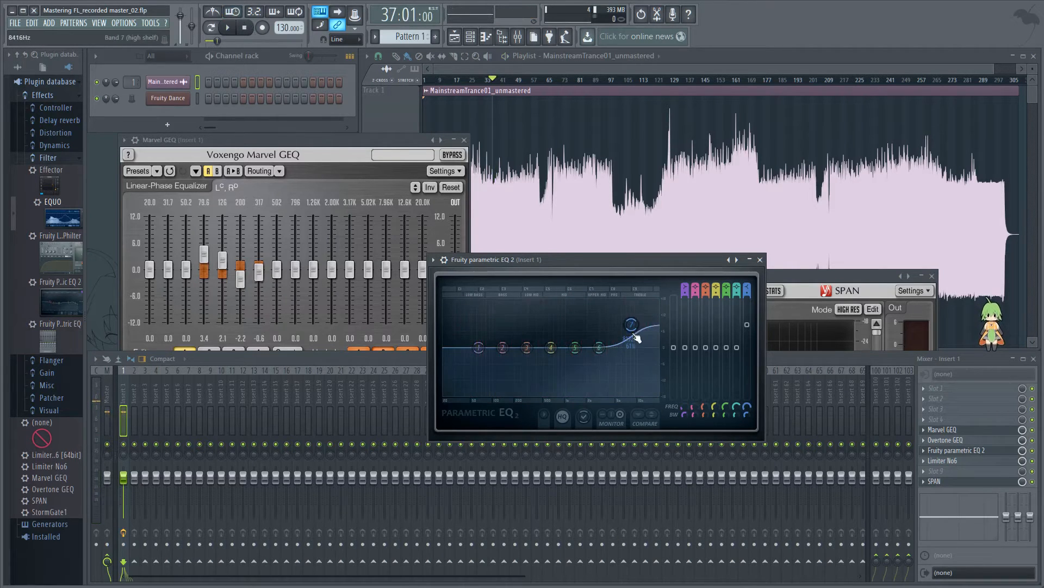
drag(635, 331, 637, 343)
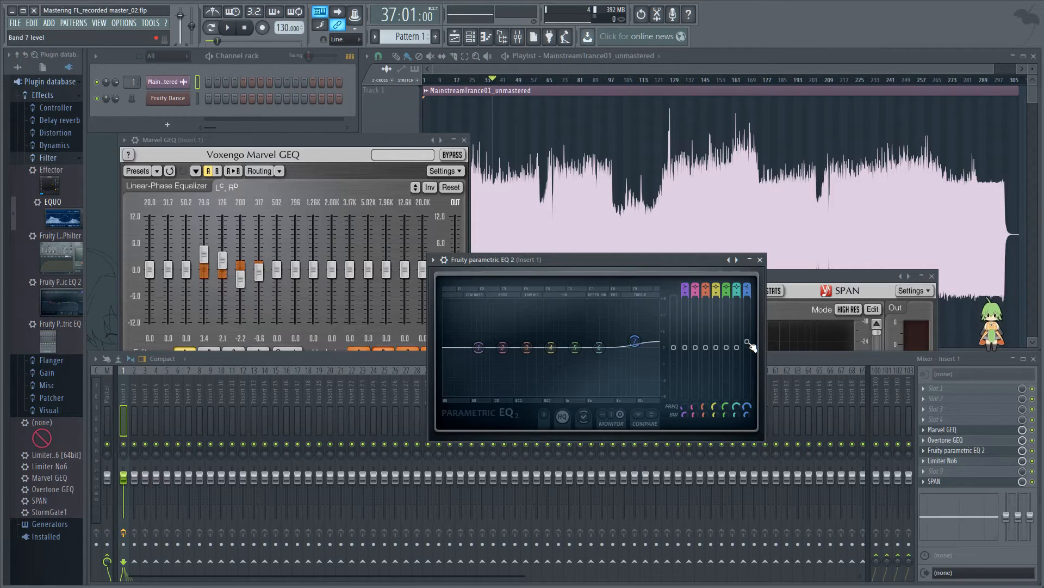
click(760, 260)
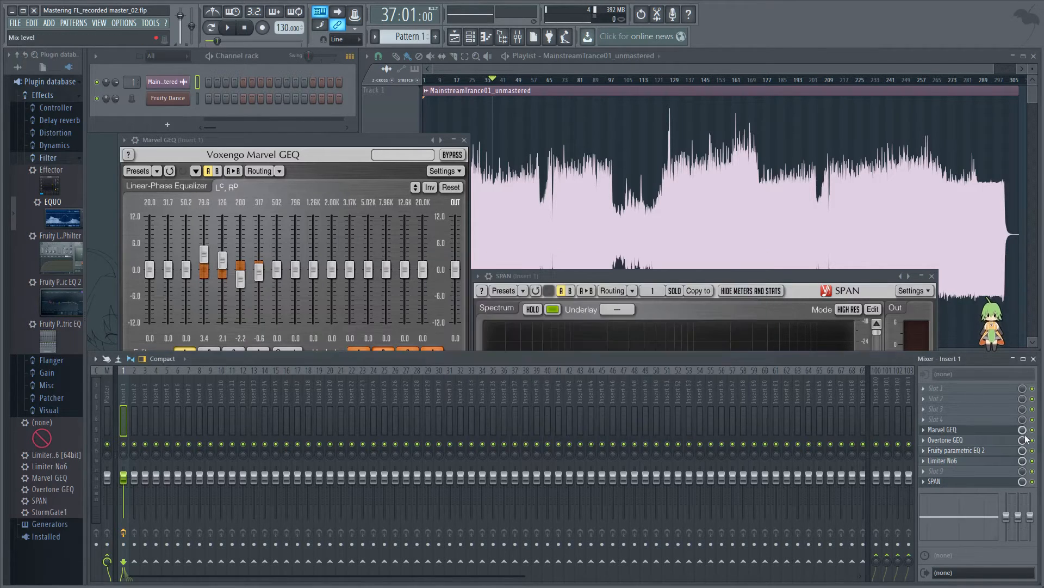
Step: Open Overtone GEQ and try boosting the 12.0K band of EQ 1 to 6.5 dB
click(967, 440)
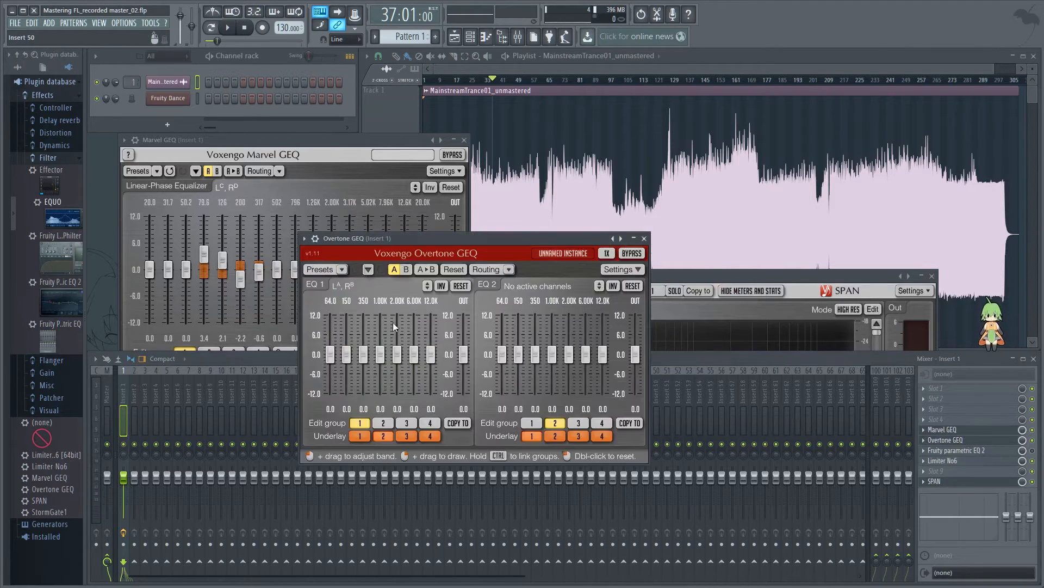
drag(432, 357, 432, 353)
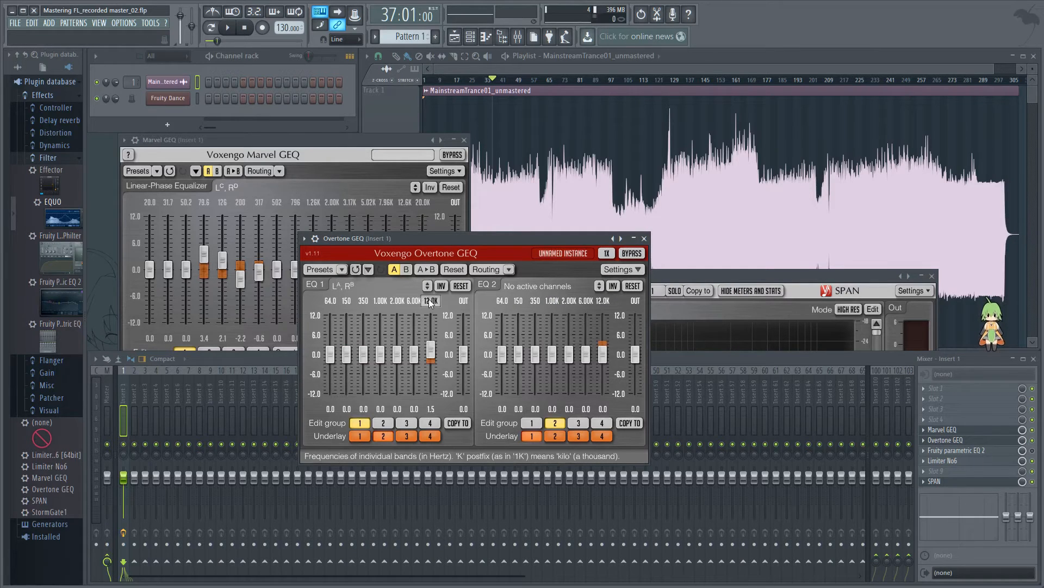
drag(428, 352, 427, 335)
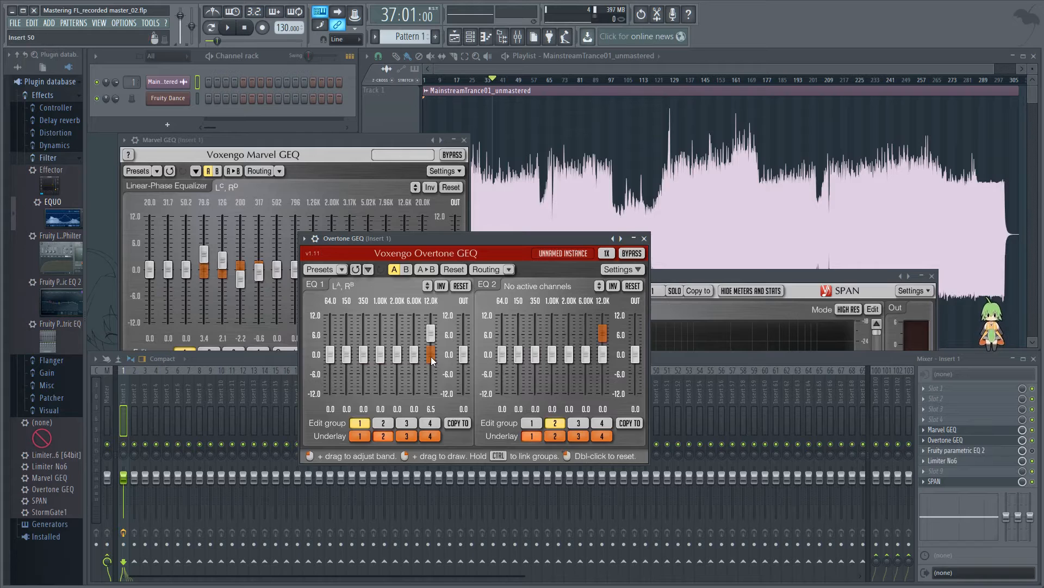
Step: Look briefly at Limiter No6 and Marvel GEQ, and reset Overtone GEQ's 12.0K band to 0 dB
click(949, 460)
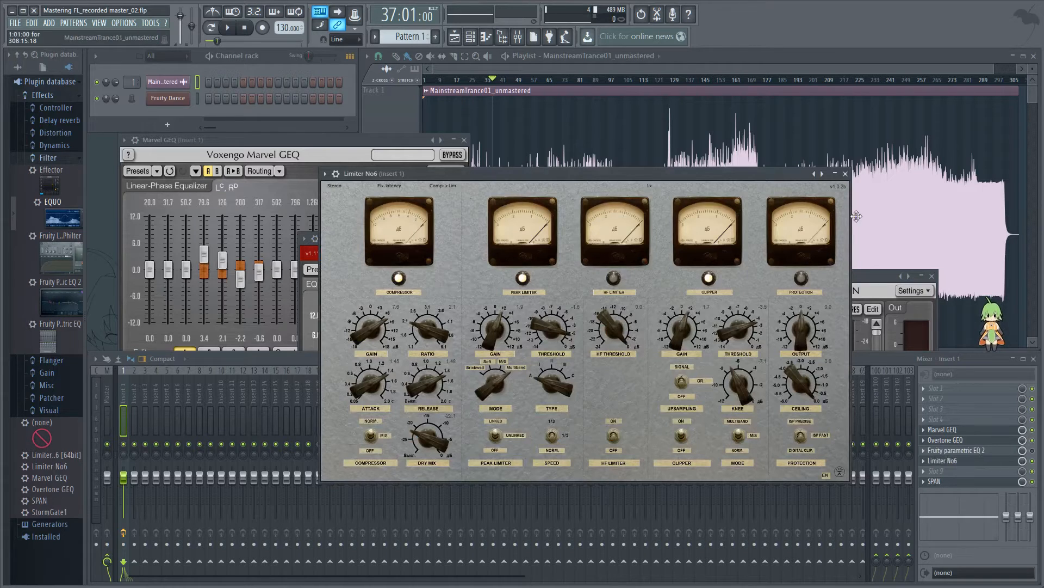
click(846, 174)
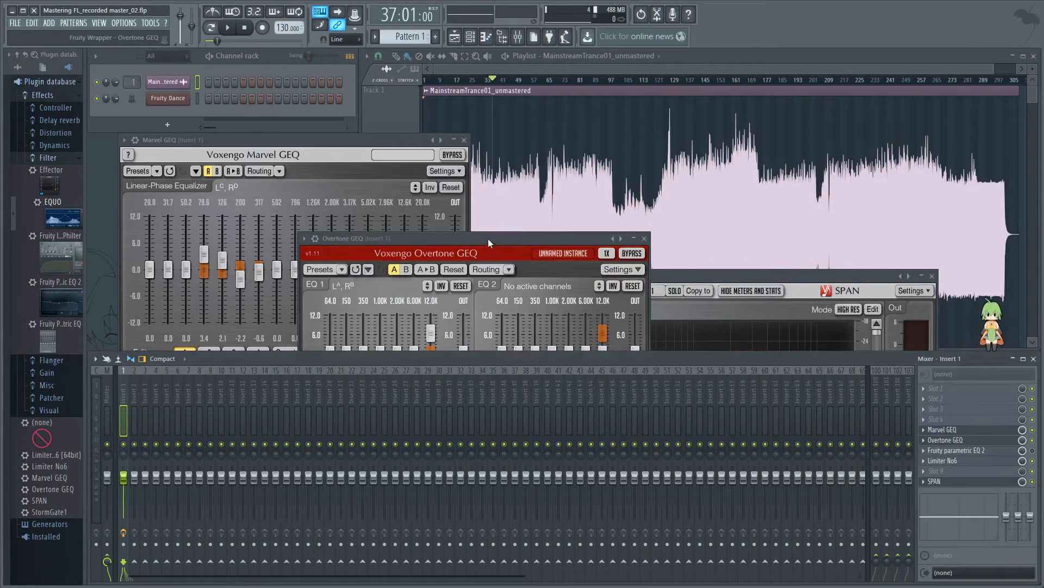
drag(488, 240, 500, 238)
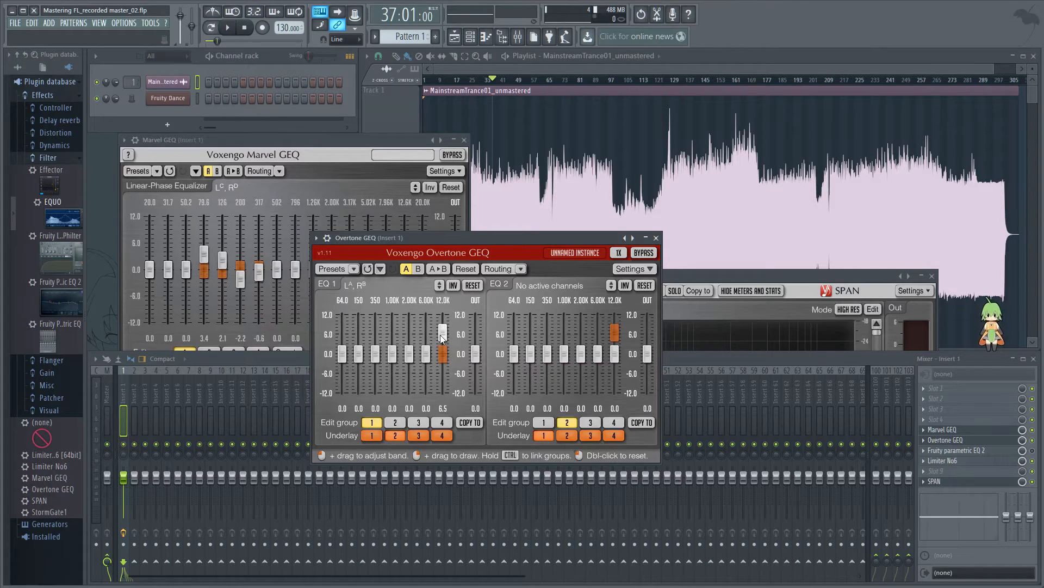
click(401, 226)
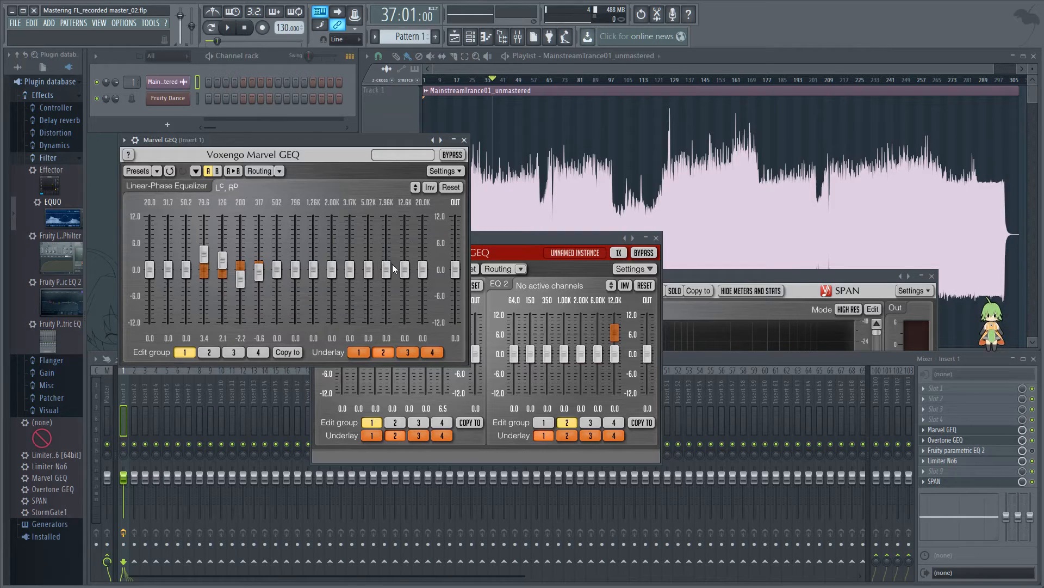
drag(521, 237, 550, 254)
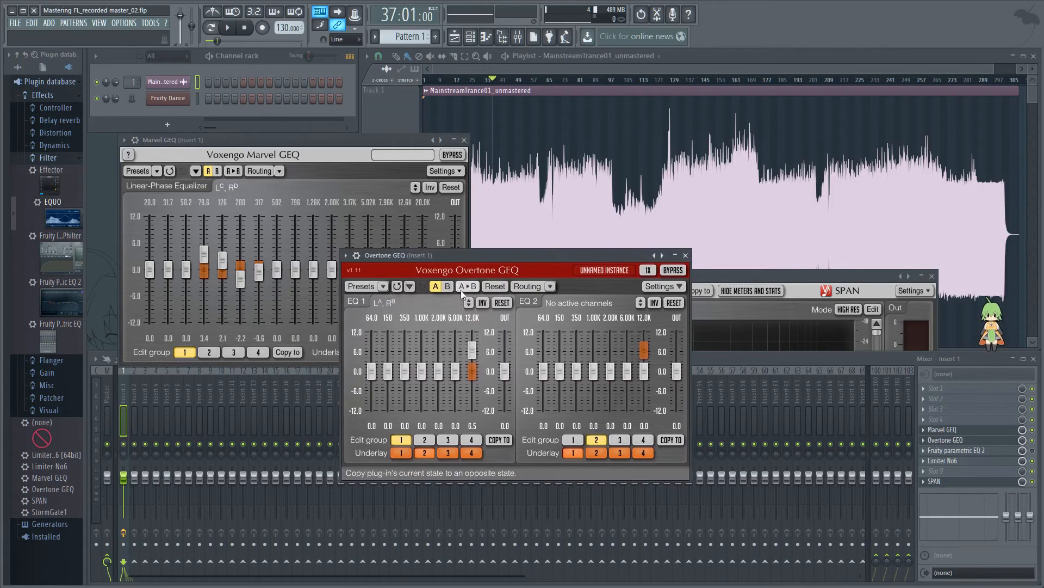
double_click(473, 350)
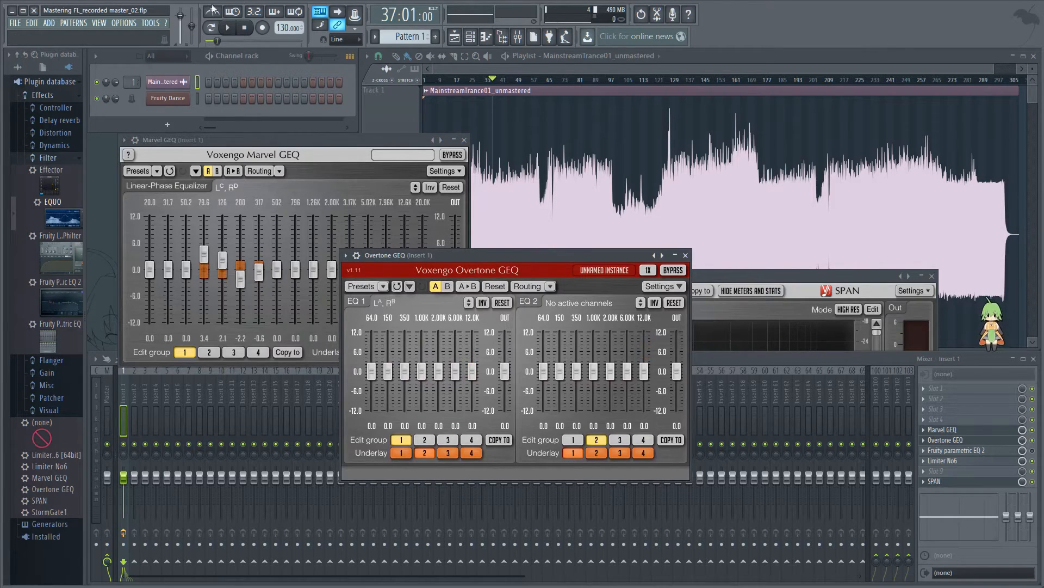
Step: Play from bar 37, try Overtone GEQ's 12.0K band down to -0.3 dB, and stop playback
key(space)
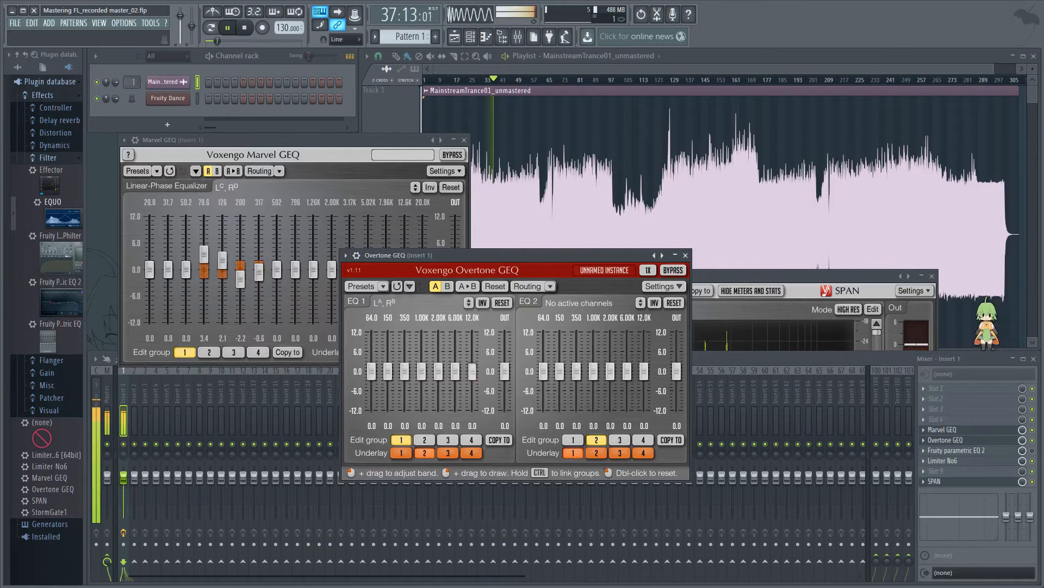
mouse_move(473, 371)
mouse_down()
mouse_move(472, 346)
mouse_move(472, 372)
mouse_up()
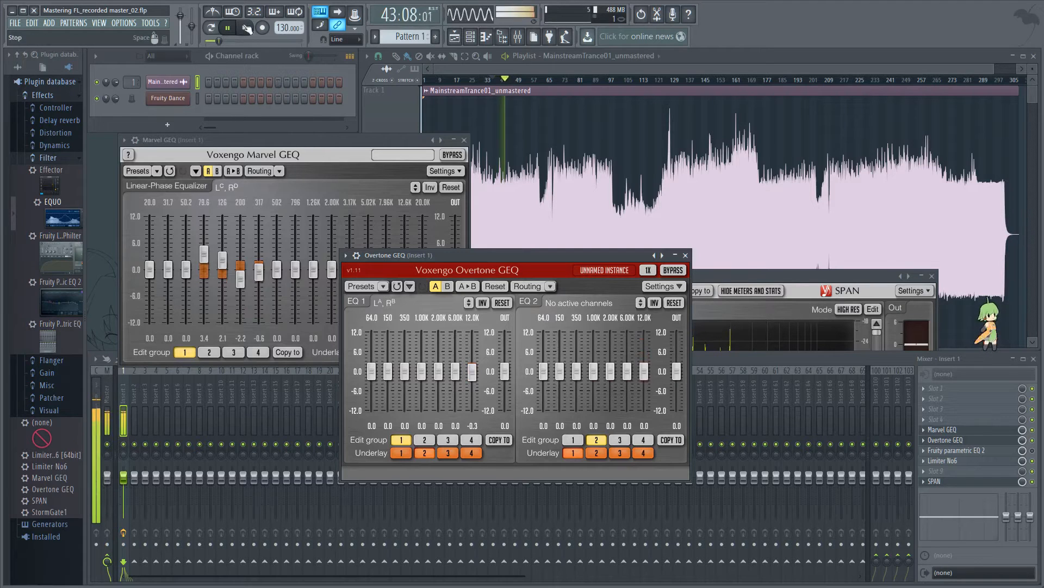
key(space)
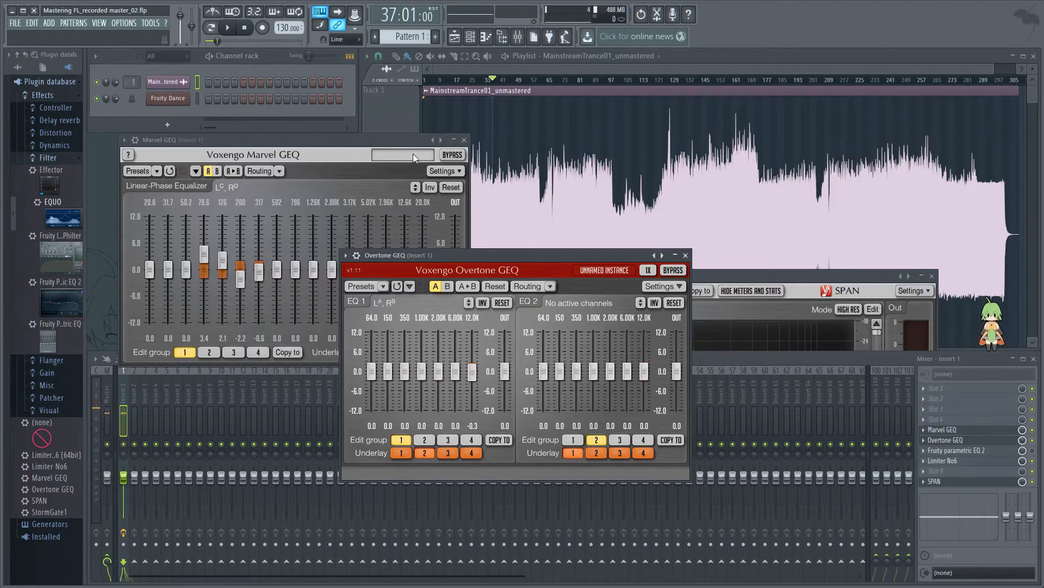
Step: Reopen Fruity parametric EQ 2, try a boost on its band 7 high shelf, reset the band's level and close the equalizer
click(322, 145)
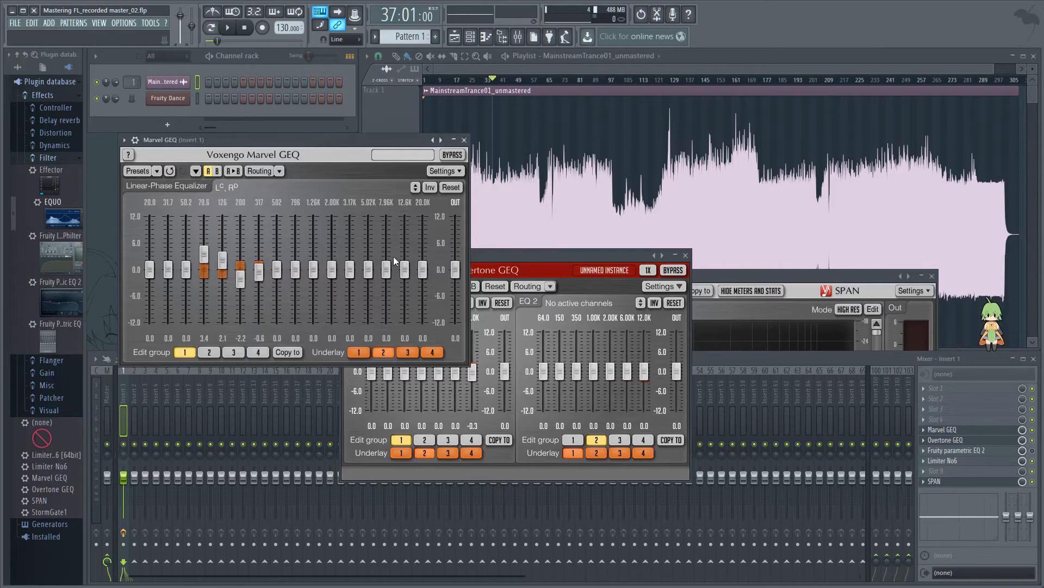
click(979, 451)
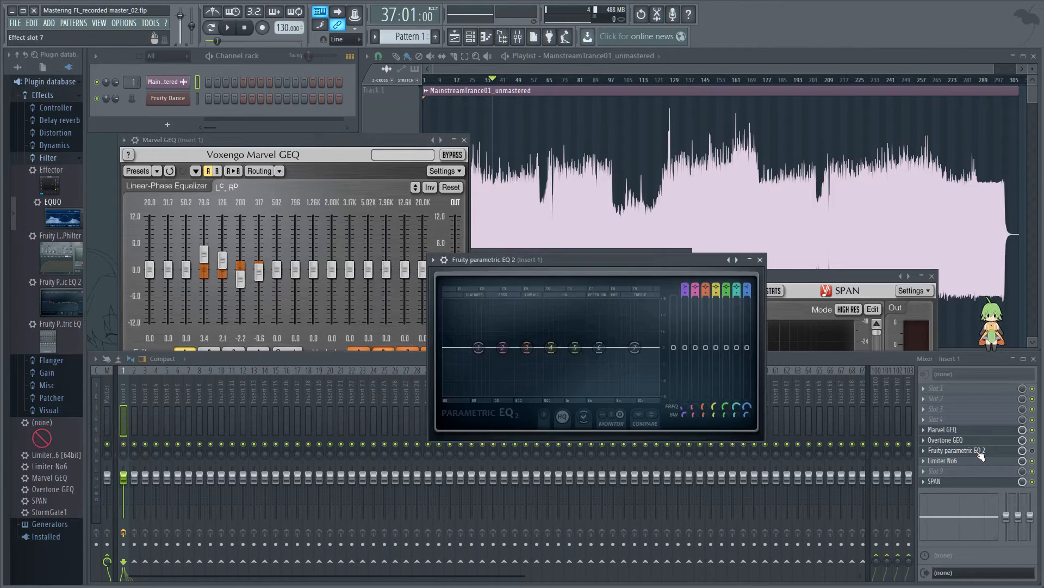
click(973, 451)
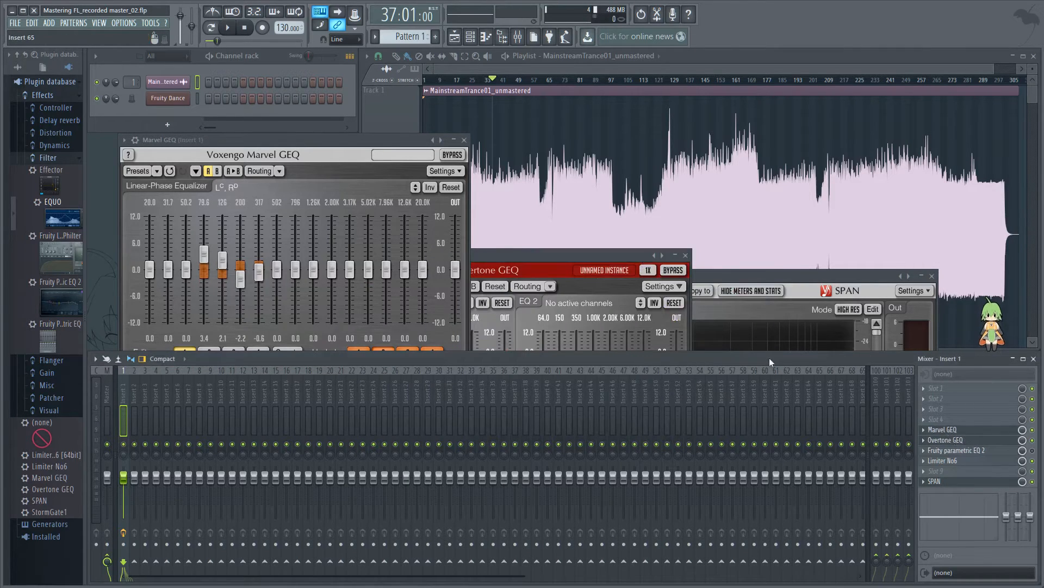
drag(585, 255, 524, 248)
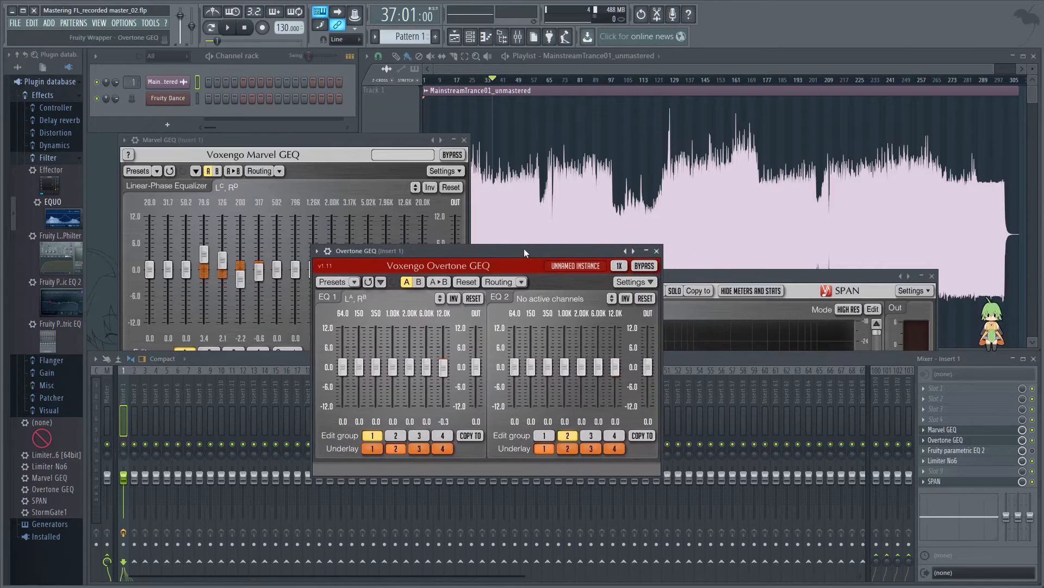
click(973, 451)
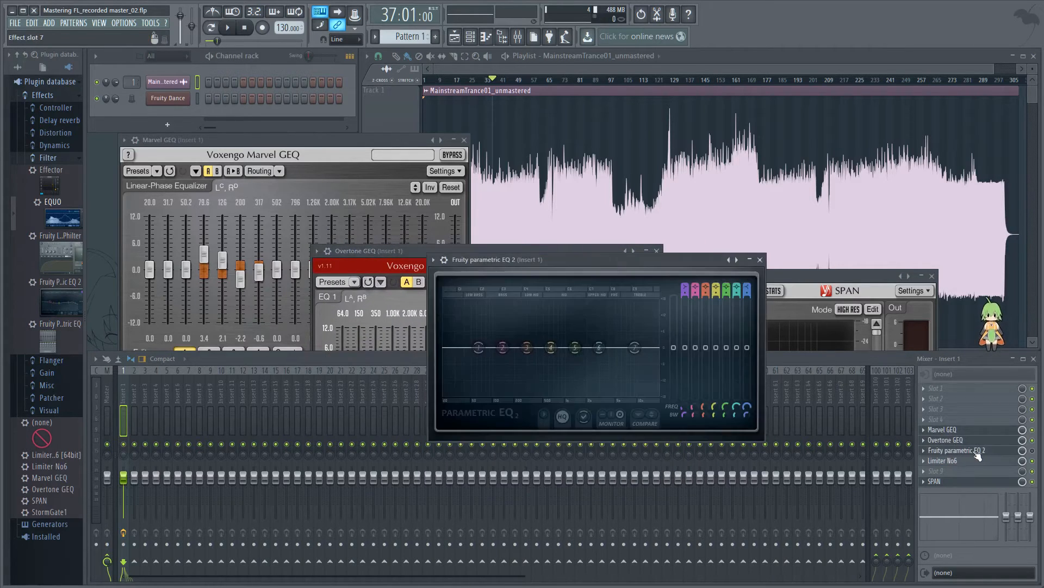
drag(553, 261, 582, 289)
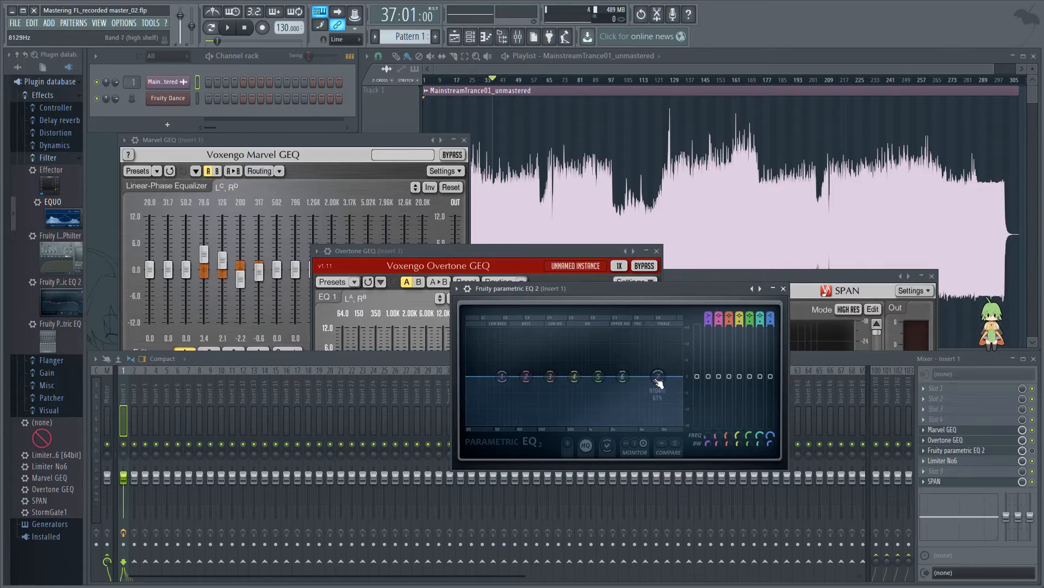
mouse_move(658, 381)
mouse_down()
mouse_move(660, 341)
mouse_move(659, 385)
mouse_move(660, 349)
mouse_move(660, 362)
mouse_up()
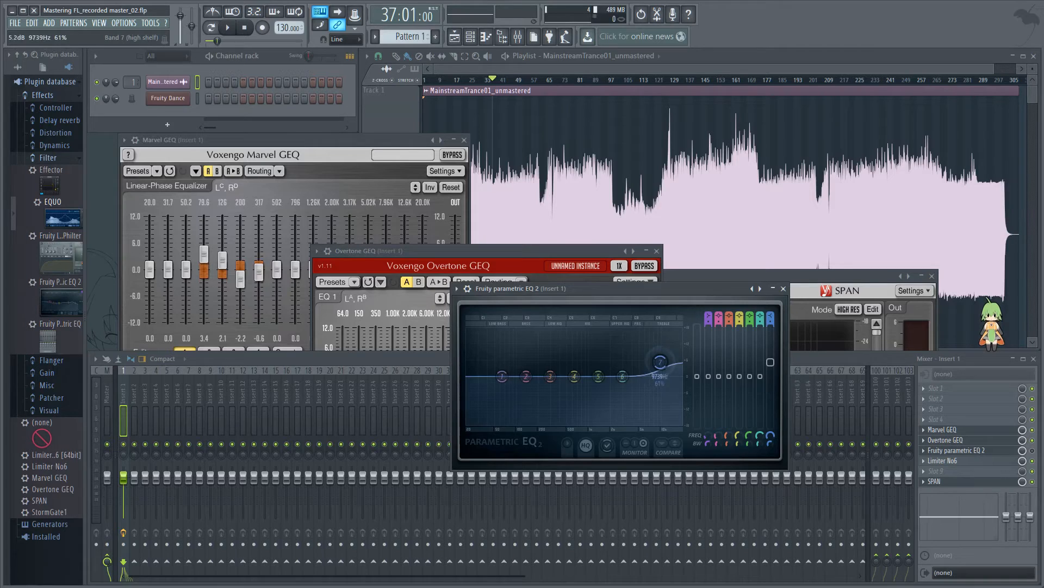
alt+click(771, 382)
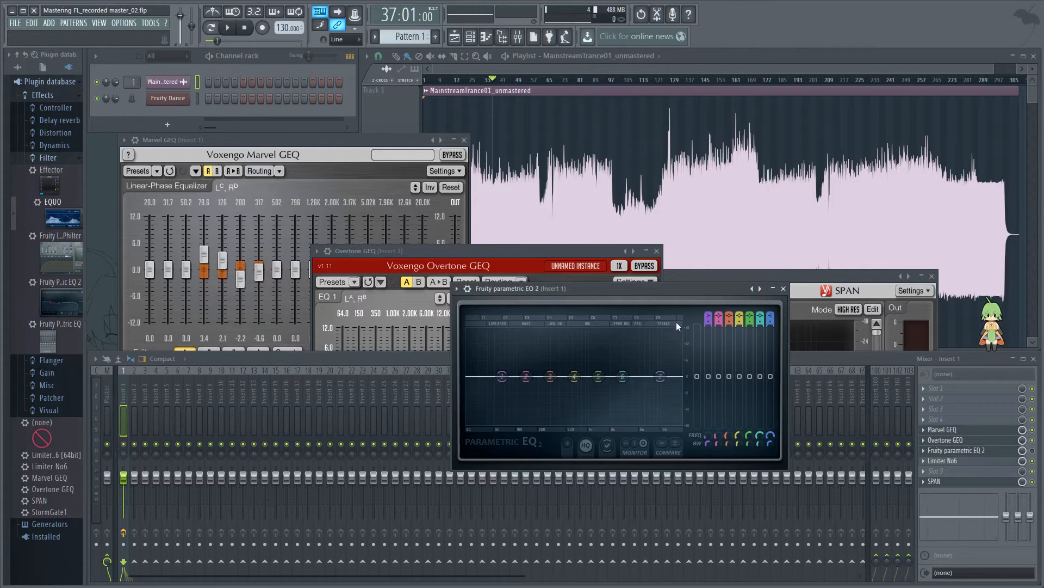
click(783, 289)
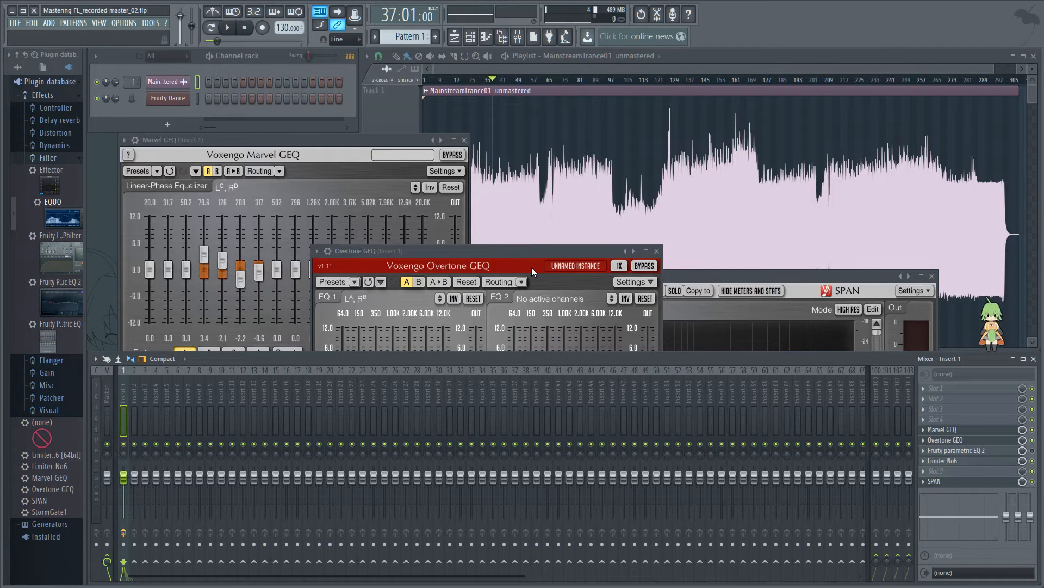
Step: Reset Overtone GEQ's 12.0K band to 0 dB, start playback from bar 37 and boost that band to 5.8 dB
drag(492, 251, 523, 262)
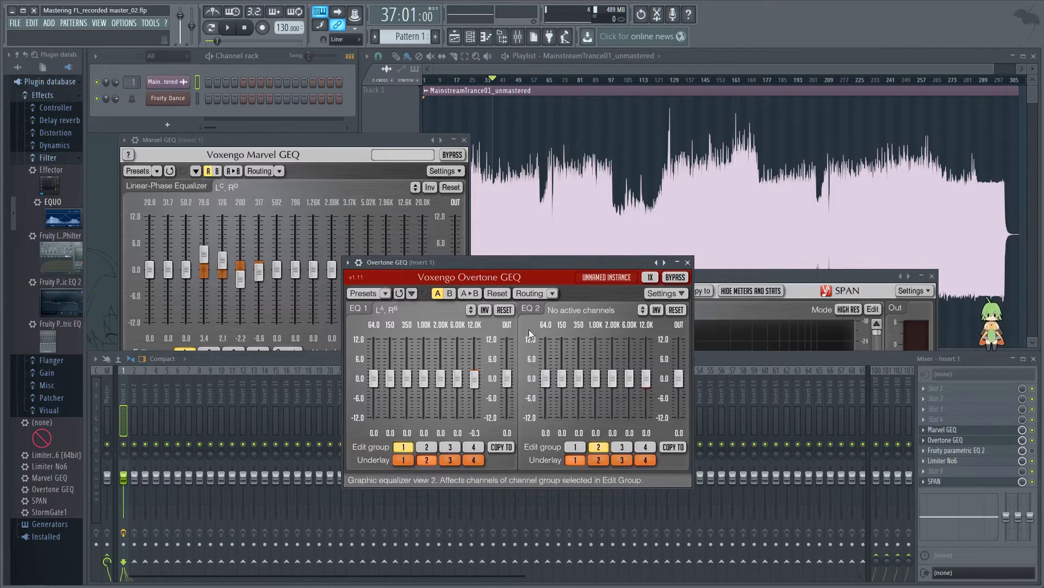
double_click(475, 382)
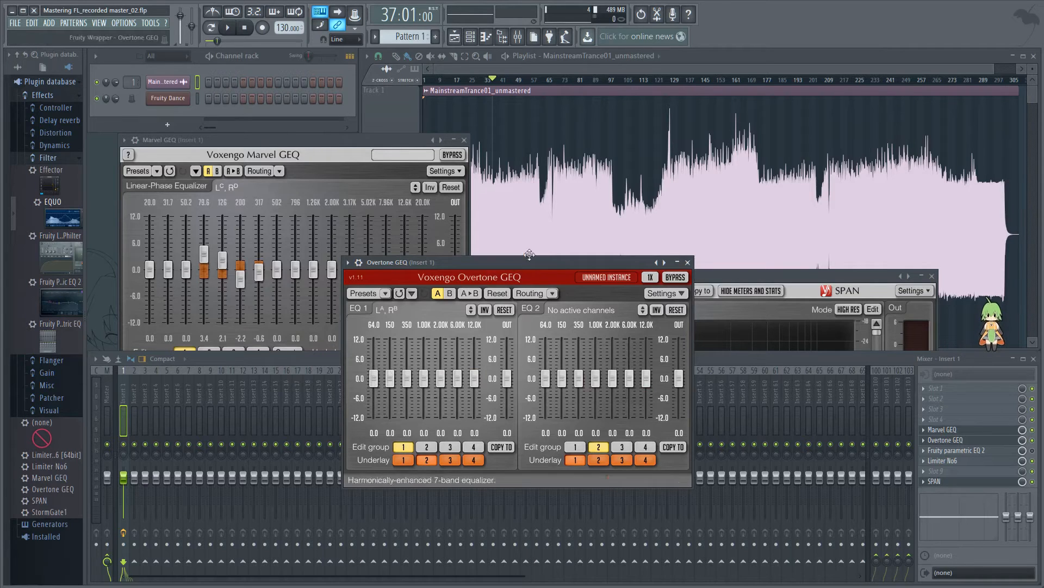
click(231, 30)
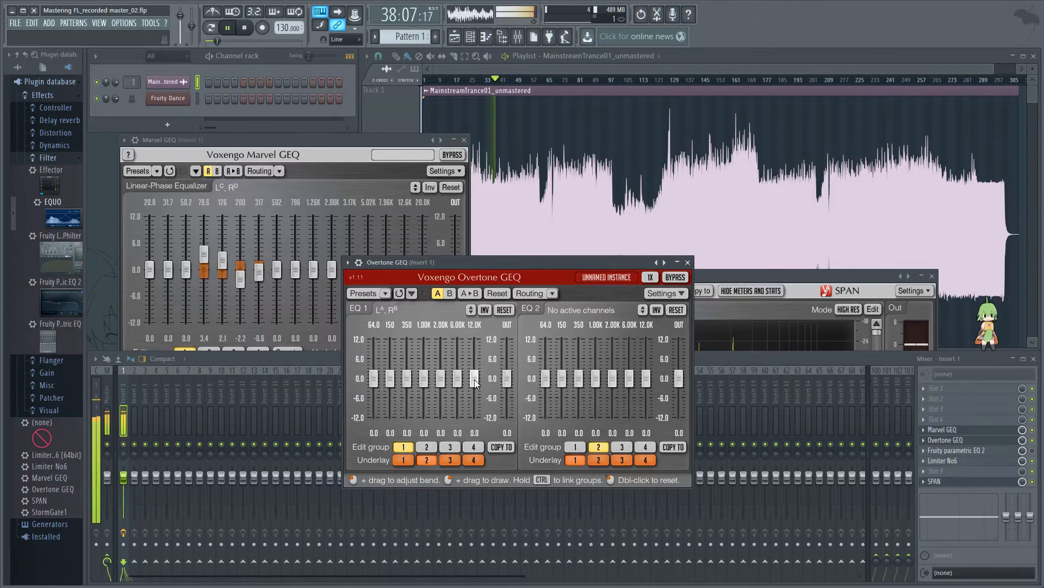
drag(474, 380, 474, 359)
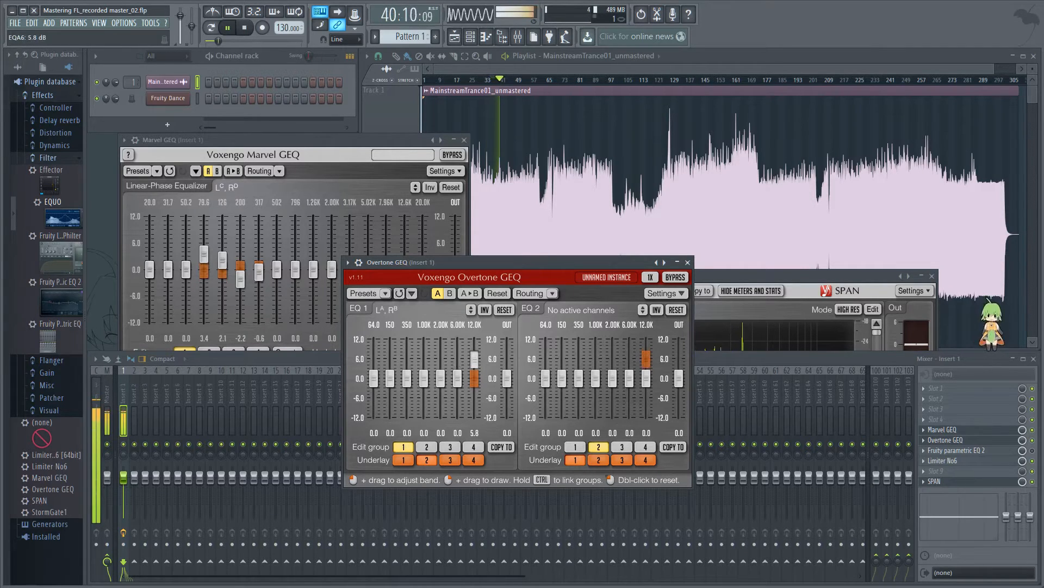
Step: Stop playback, play again from bar 37 while boosting Overtone GEQ's 2.00K band to 2.5 dB and 6.00K band to 4.6 dB, and stop
click(243, 28)
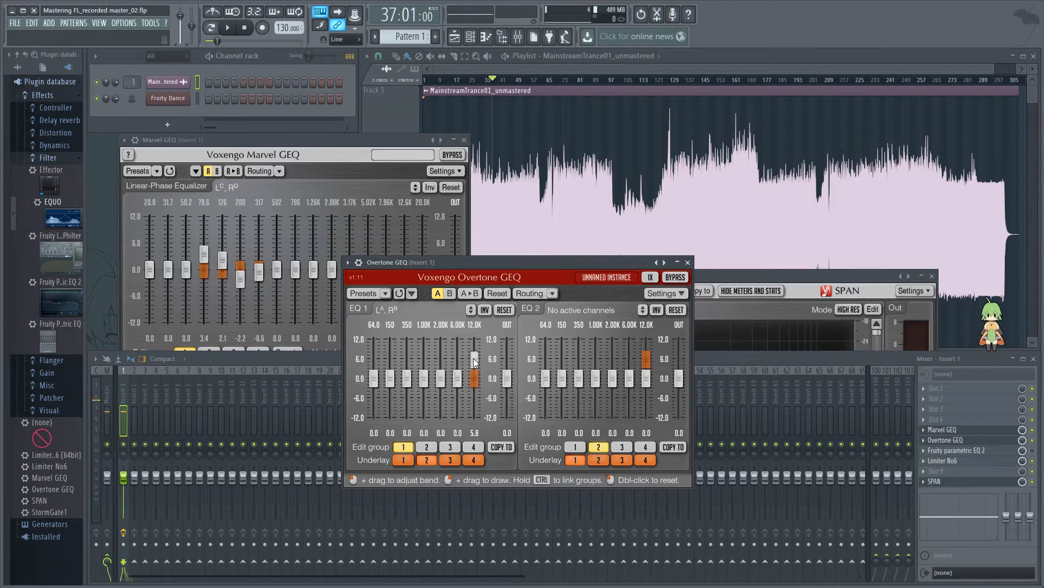
mouse_move(456, 383)
mouse_down()
mouse_move(456, 357)
mouse_move(443, 356)
mouse_move(456, 386)
mouse_move(442, 384)
mouse_up()
double_click(443, 384)
double_click(457, 384)
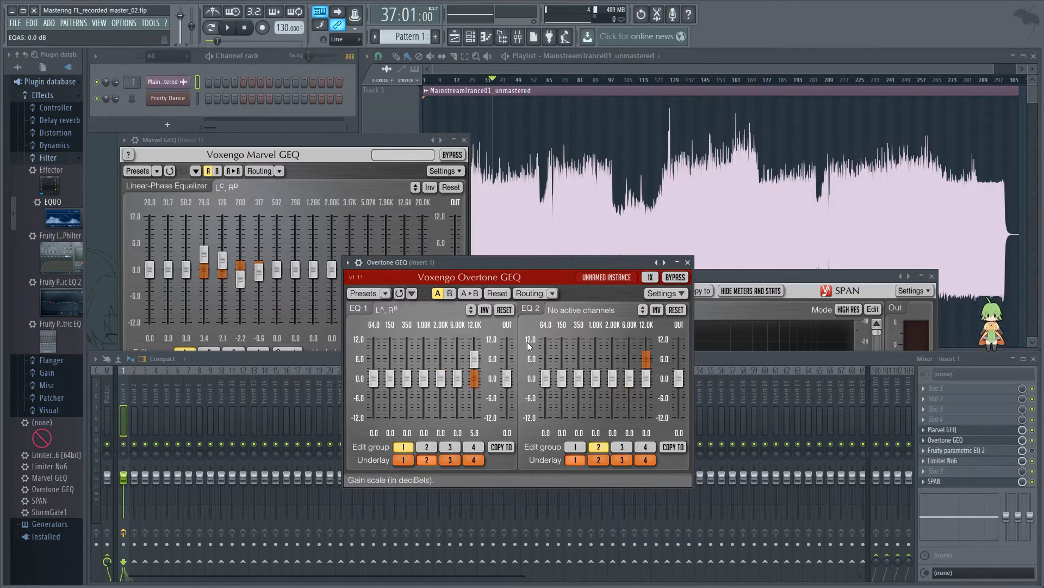
click(232, 30)
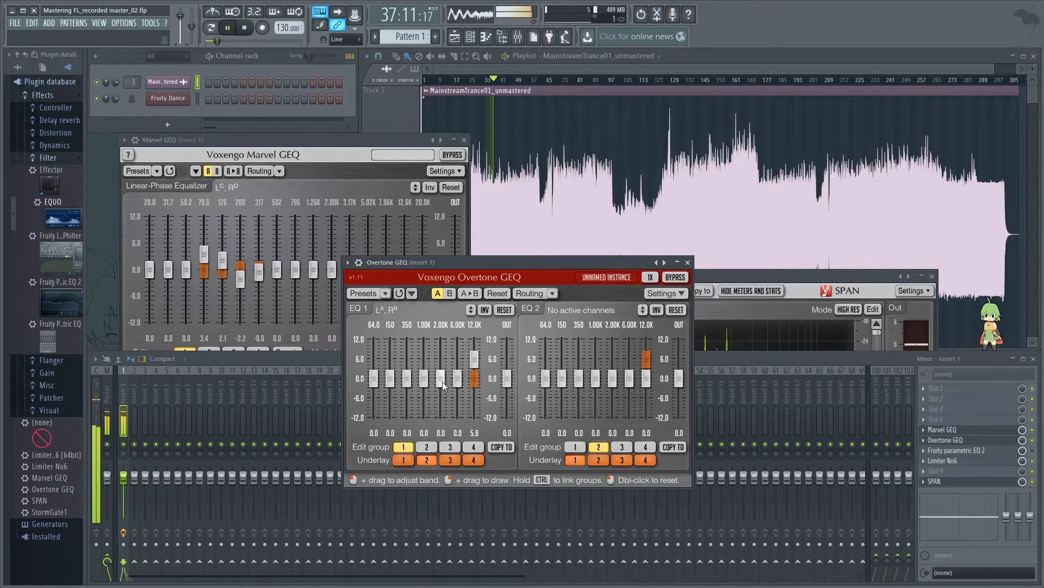
mouse_move(440, 379)
mouse_down()
mouse_move(440, 365)
mouse_move(460, 354)
mouse_move(457, 362)
mouse_up()
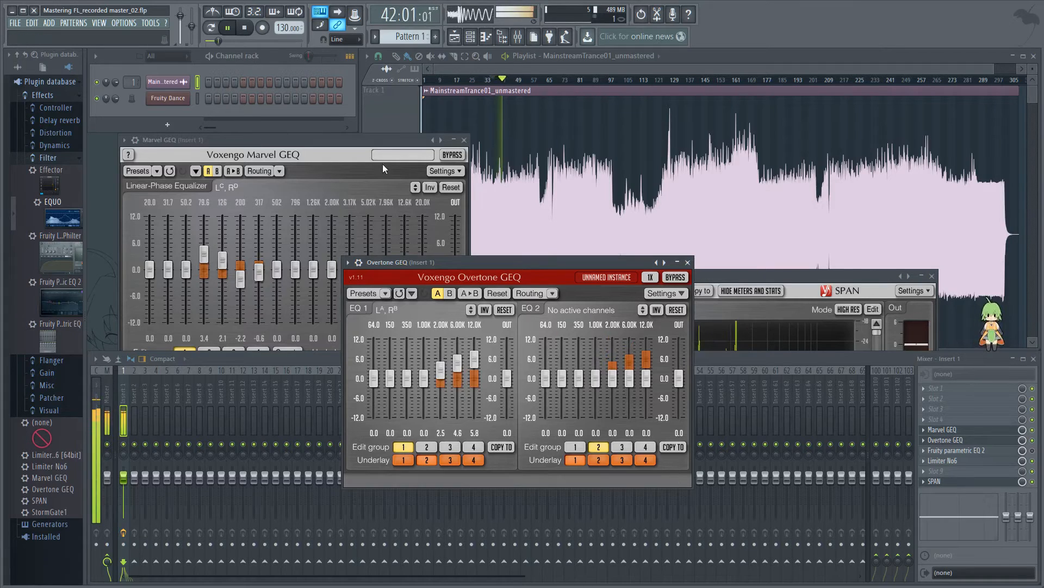
click(246, 30)
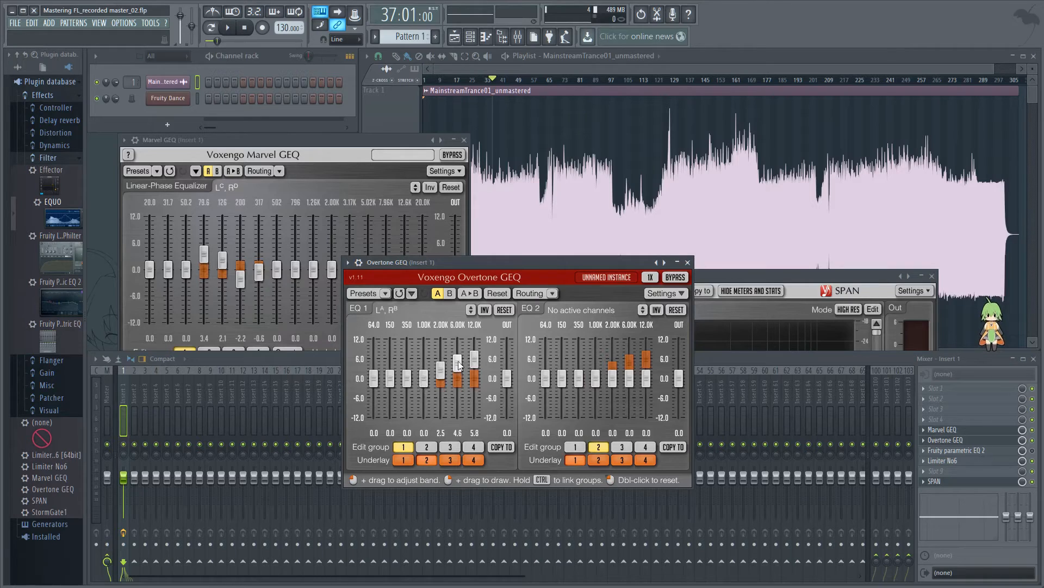
Step: Rework Overtone GEQ's upper bands during playback from bar 37, setting 2.00K to 3.5 dB, 6.00K to 4.1 dB and 12.0K to 2.6 dB, and stop
mouse_move(444, 374)
mouse_down()
mouse_move(474, 376)
mouse_move(475, 364)
mouse_up()
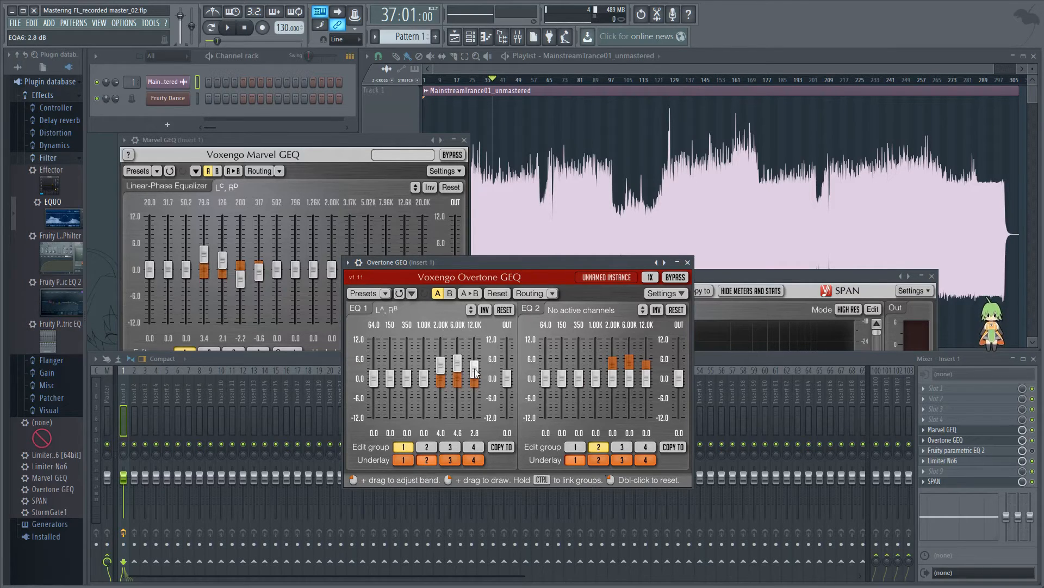
drag(475, 372, 475, 397)
drag(474, 403, 475, 358)
mouse_move(475, 359)
mouse_down()
mouse_move(474, 393)
mouse_move(474, 343)
mouse_move(475, 355)
mouse_up()
mouse_move(474, 357)
mouse_down()
mouse_move(474, 403)
mouse_move(474, 371)
mouse_up()
key(space)
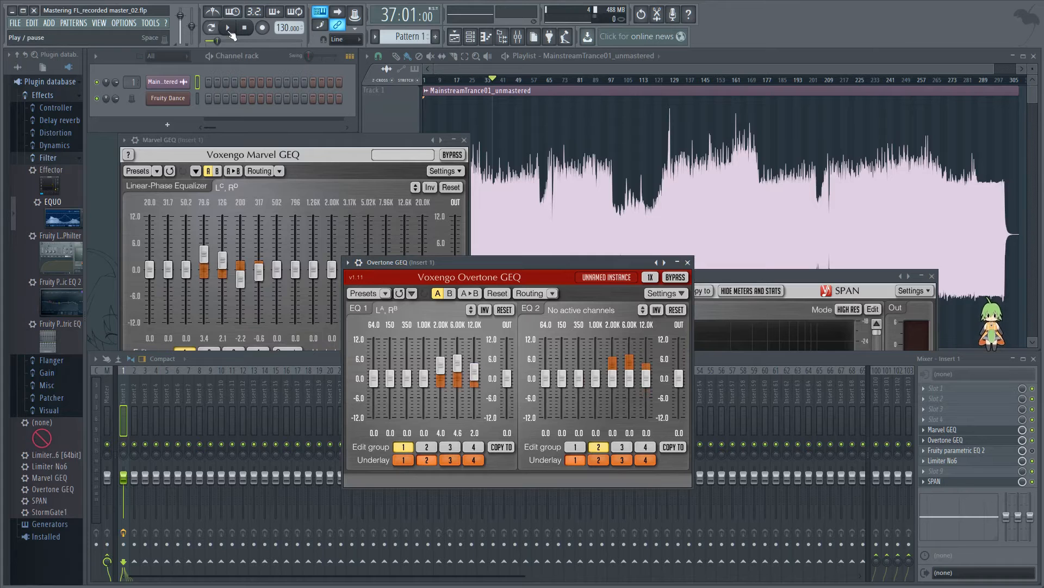
mouse_move(458, 363)
mouse_down()
mouse_move(442, 381)
mouse_move(458, 362)
mouse_move(441, 370)
mouse_move(441, 341)
mouse_move(441, 366)
mouse_move(474, 365)
mouse_move(475, 345)
mouse_move(474, 370)
mouse_up()
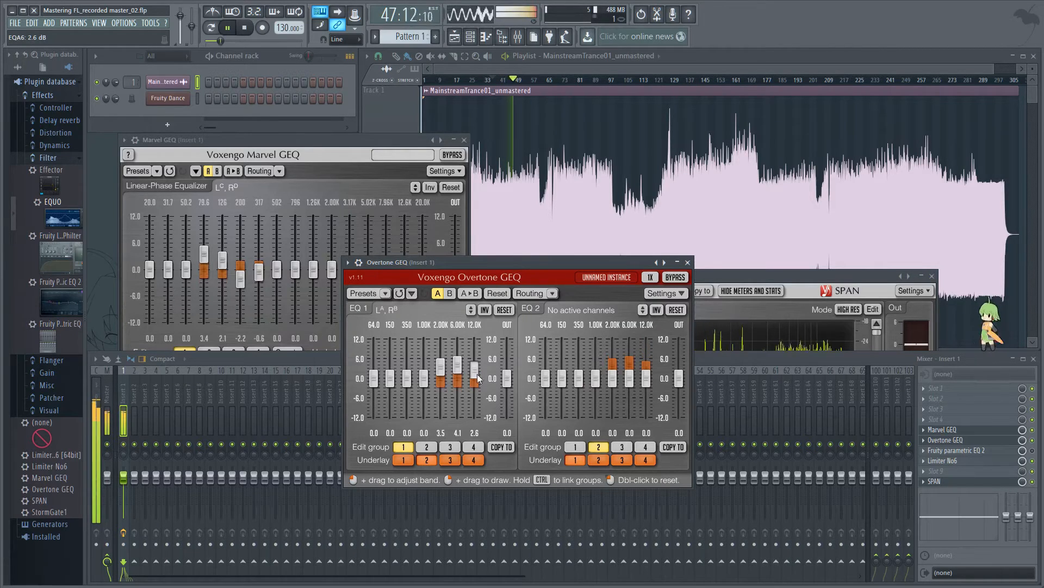
click(245, 28)
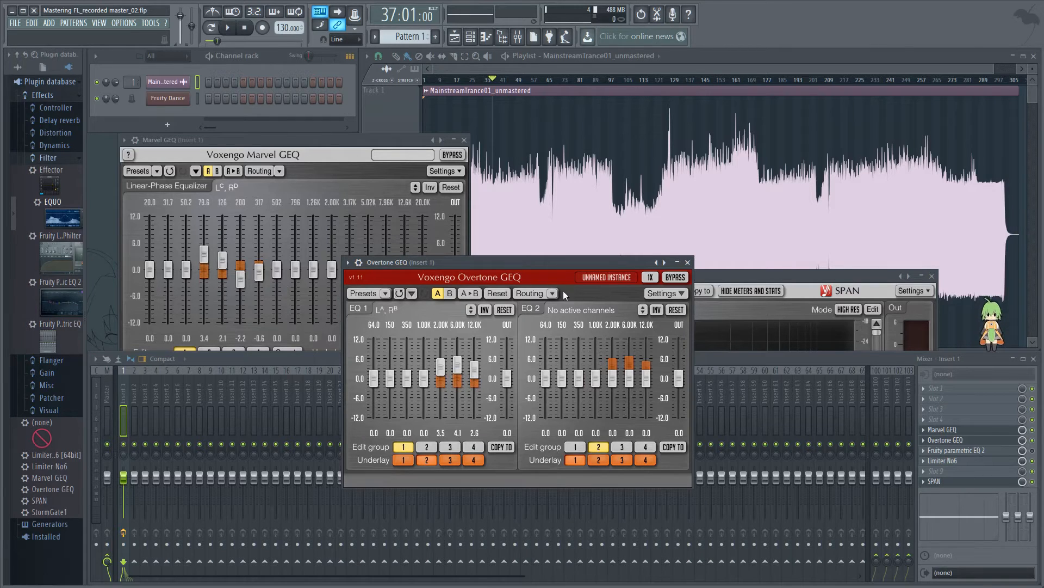
Step: During playback from bar 37, set Overtone GEQ's 64.0 and 150 bands to 1.8 dB, 350 to -1.0 dB and 1.00K to 0.7 dB, and stop
mouse_move(391, 380)
mouse_down()
mouse_move(391, 356)
mouse_move(393, 377)
mouse_up()
double_click(392, 377)
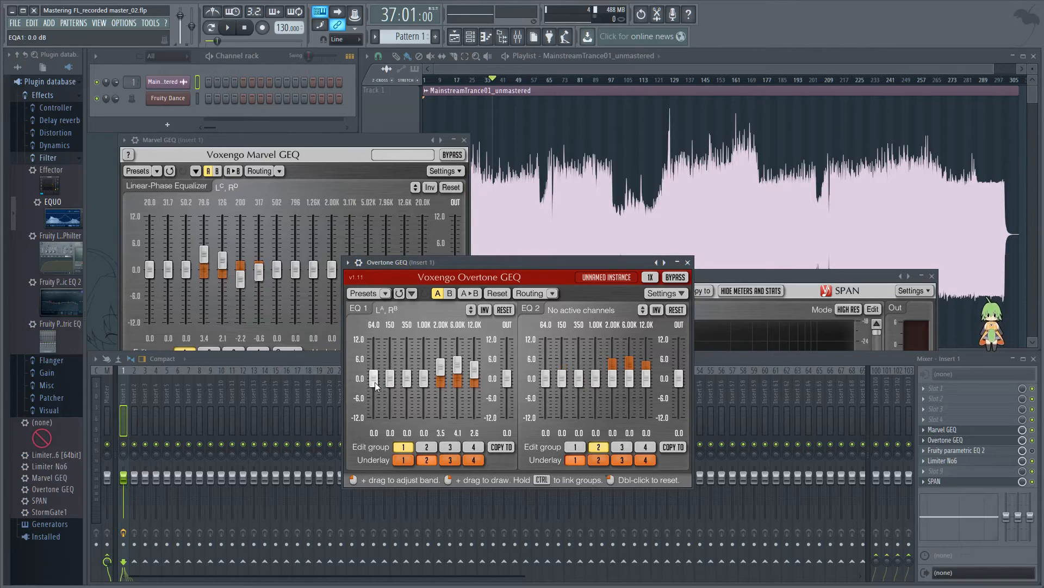
click(227, 30)
drag(390, 378, 408, 389)
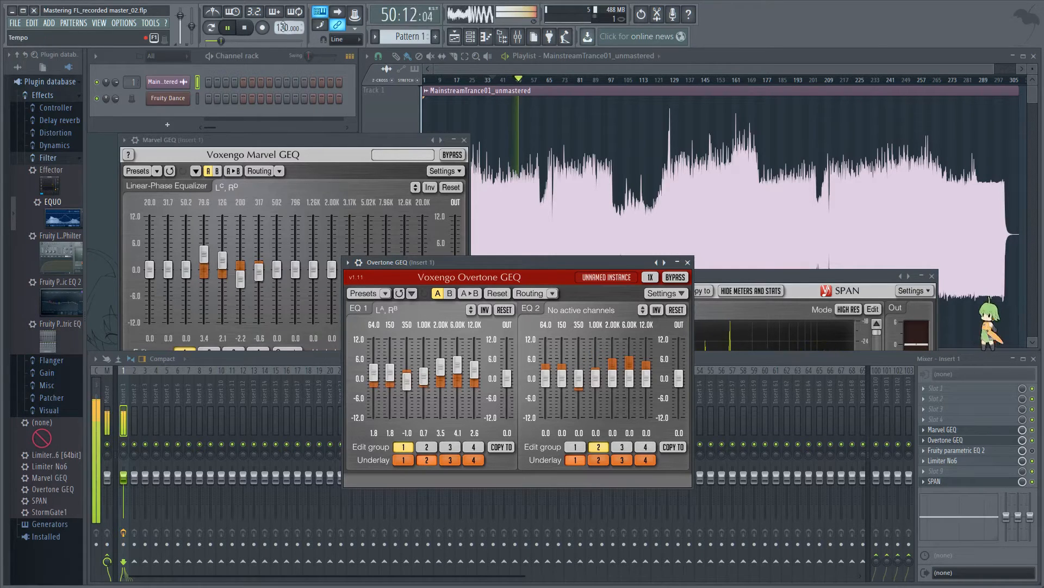
click(248, 30)
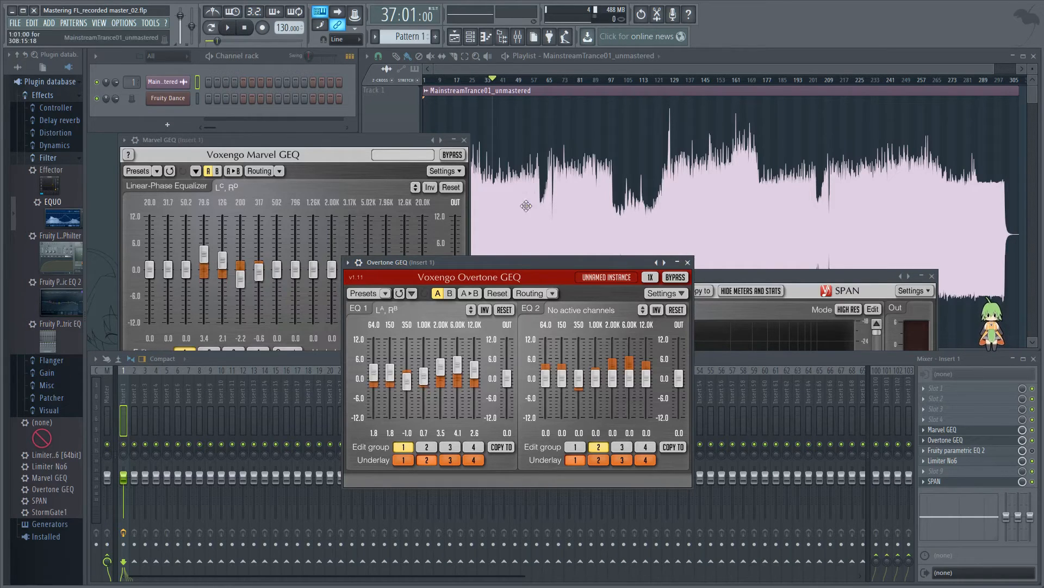
Step: Set Overtone GEQ's oversampling to 8X
click(650, 277)
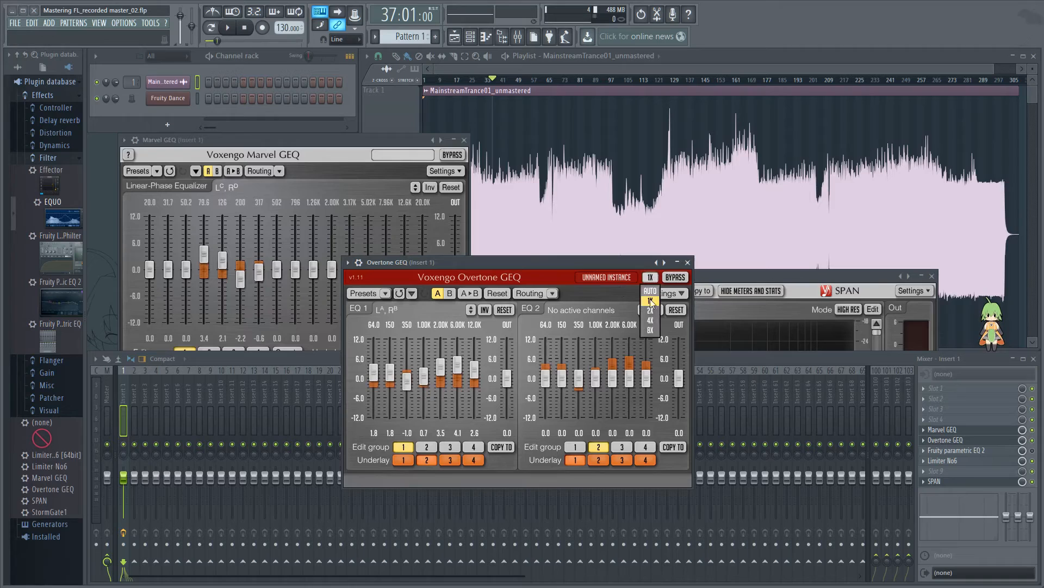
click(653, 329)
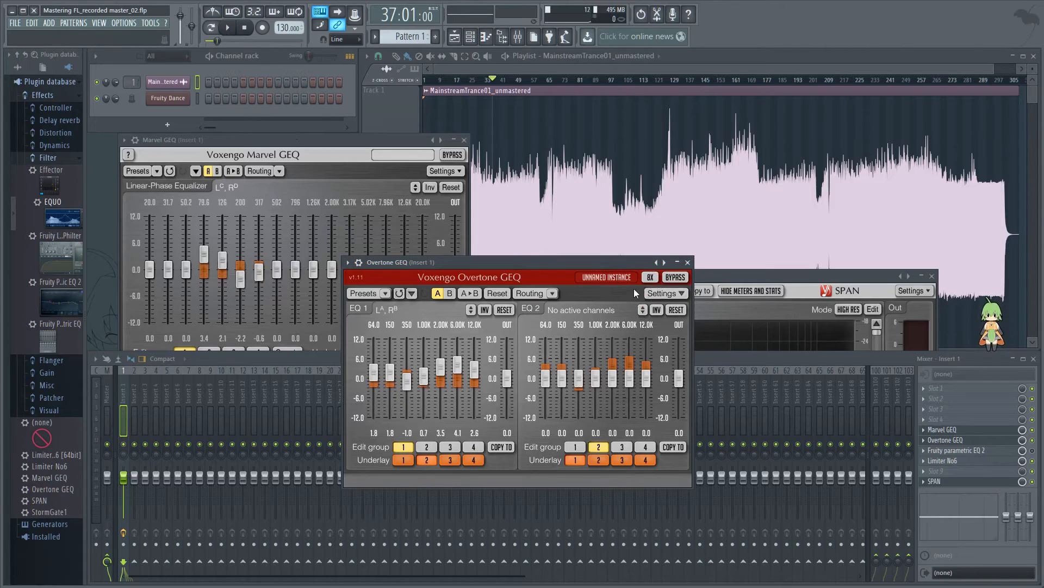
click(651, 278)
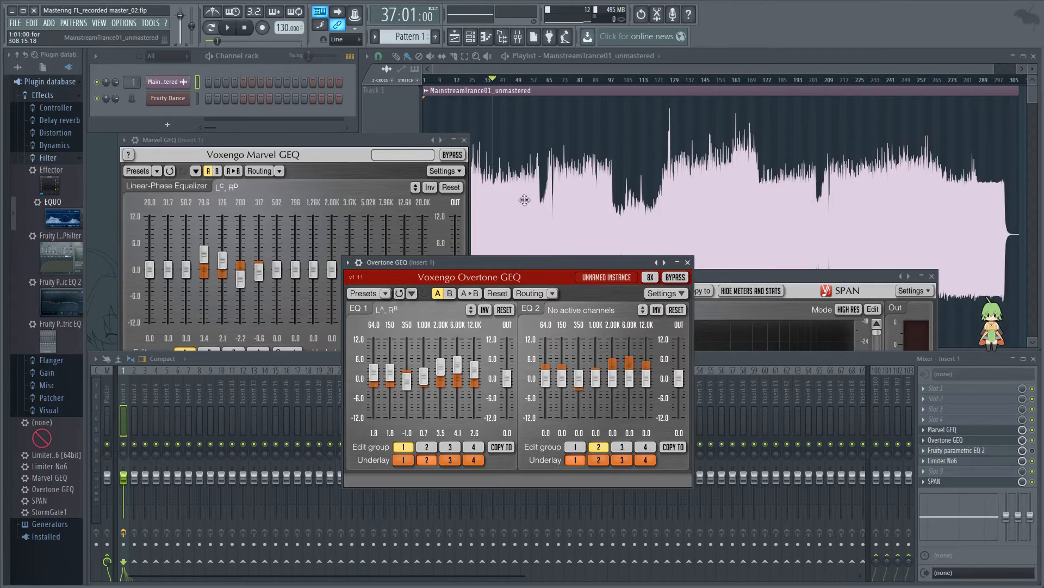
Step: Play from bar 37 and compare the sound with Marvel GEQ and Overtone GEQ switched off and on, leaving both enabled
click(231, 30)
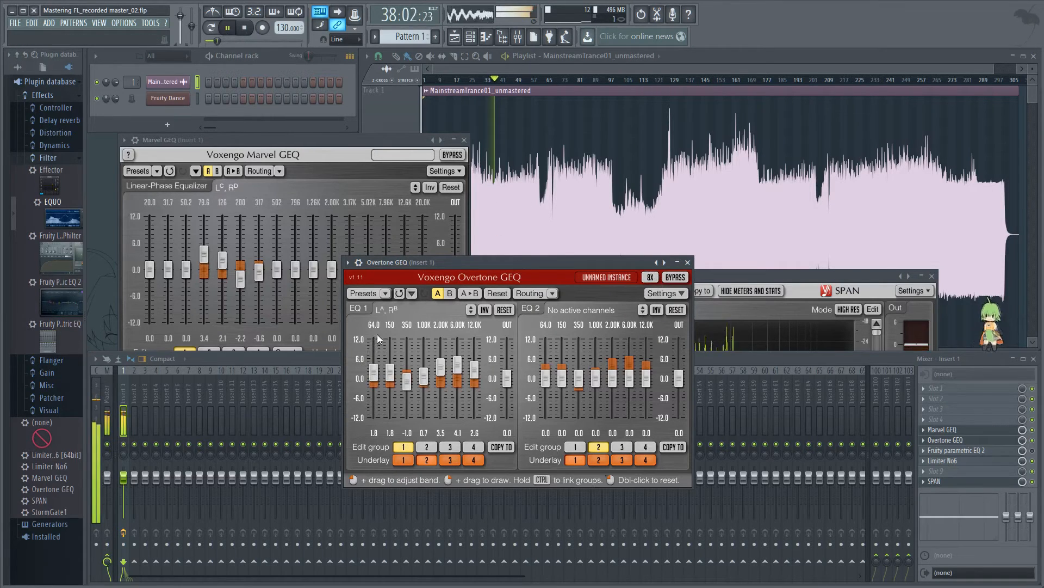
click(1034, 440)
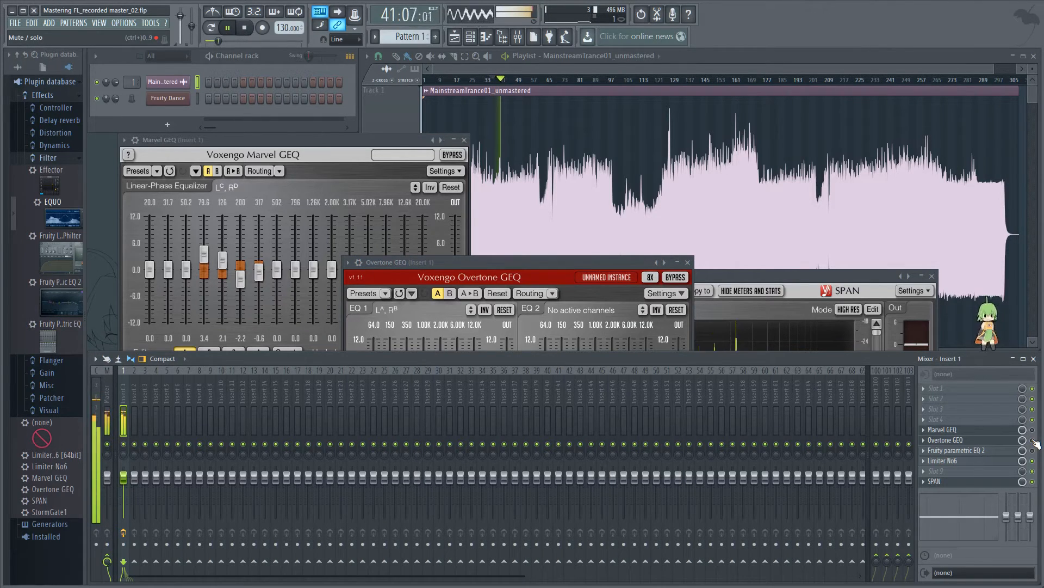
key(space)
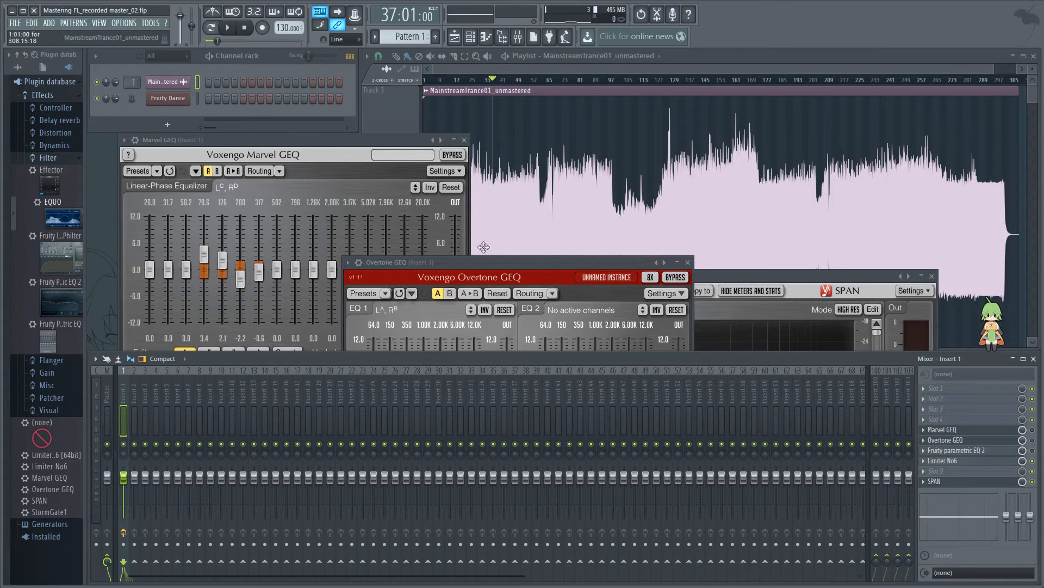
drag(487, 262, 486, 258)
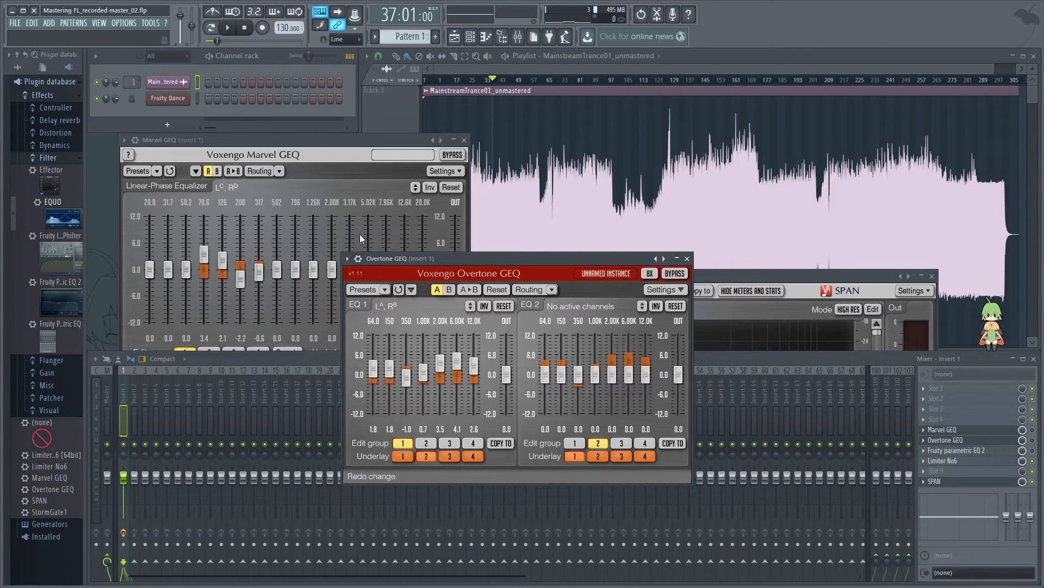
click(227, 29)
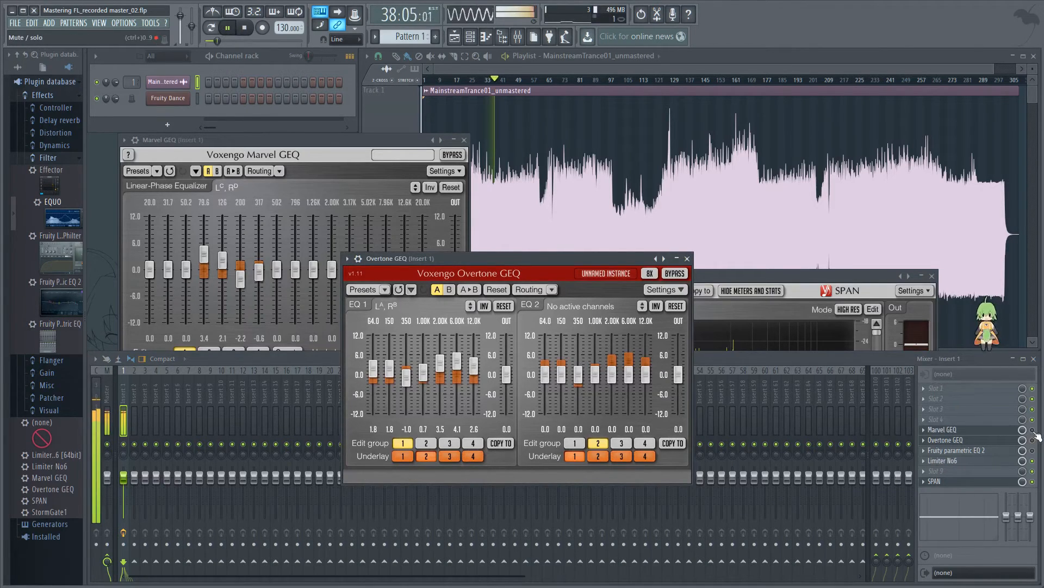
click(1033, 440)
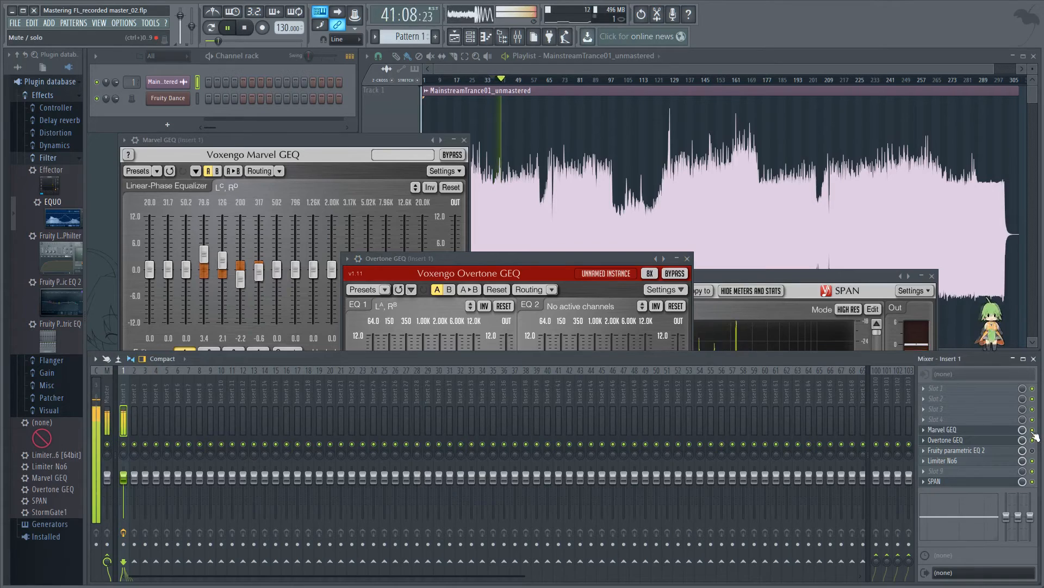
click(1032, 441)
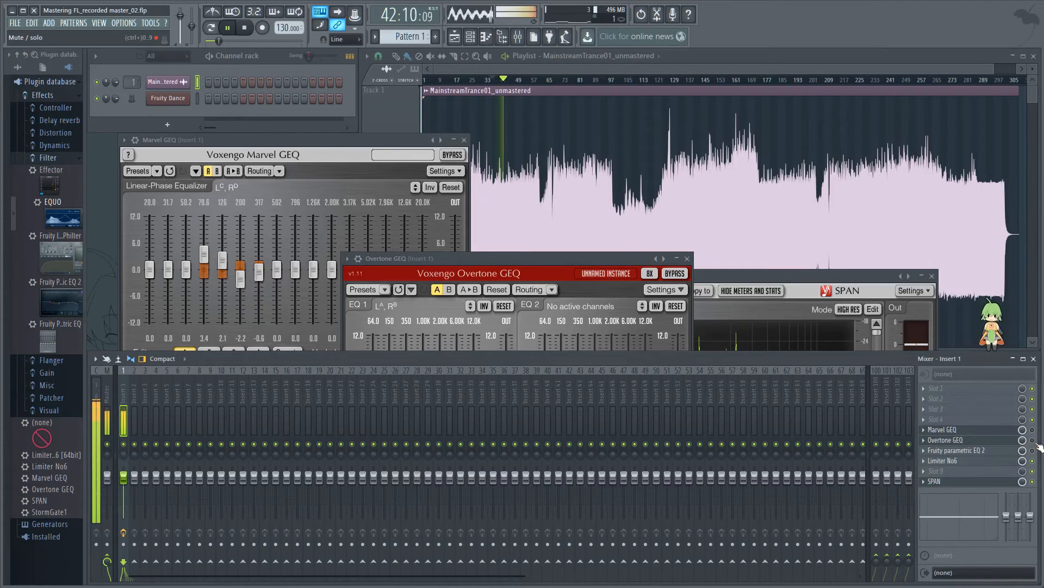
click(1032, 440)
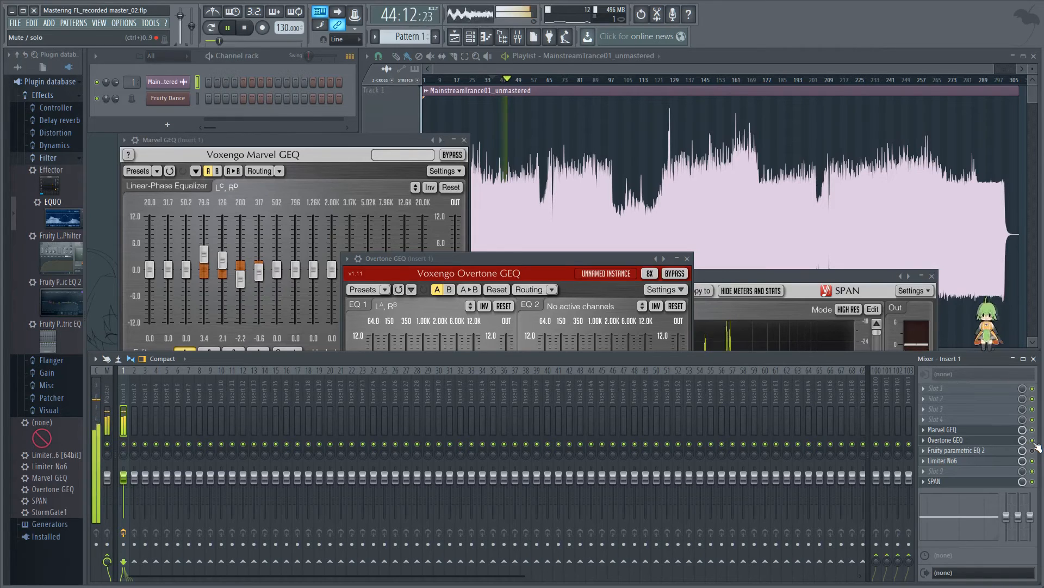
Step: Move the SPAN analyzer into full view to examine the spectrum during playback, stop playback and place SPAN beside Marvel GEQ
drag(779, 275, 444, 56)
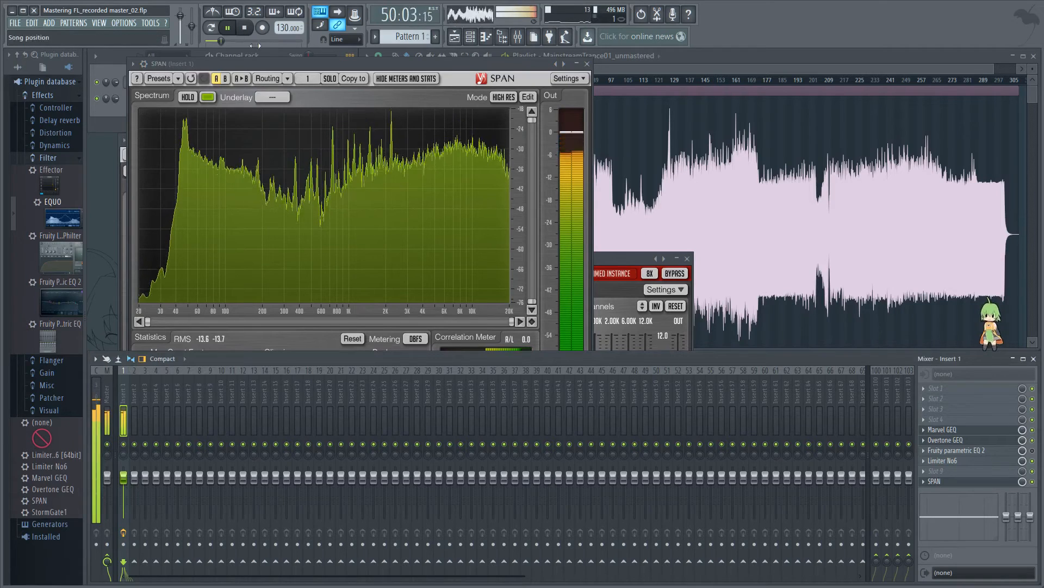
key(space)
drag(282, 66, 544, 145)
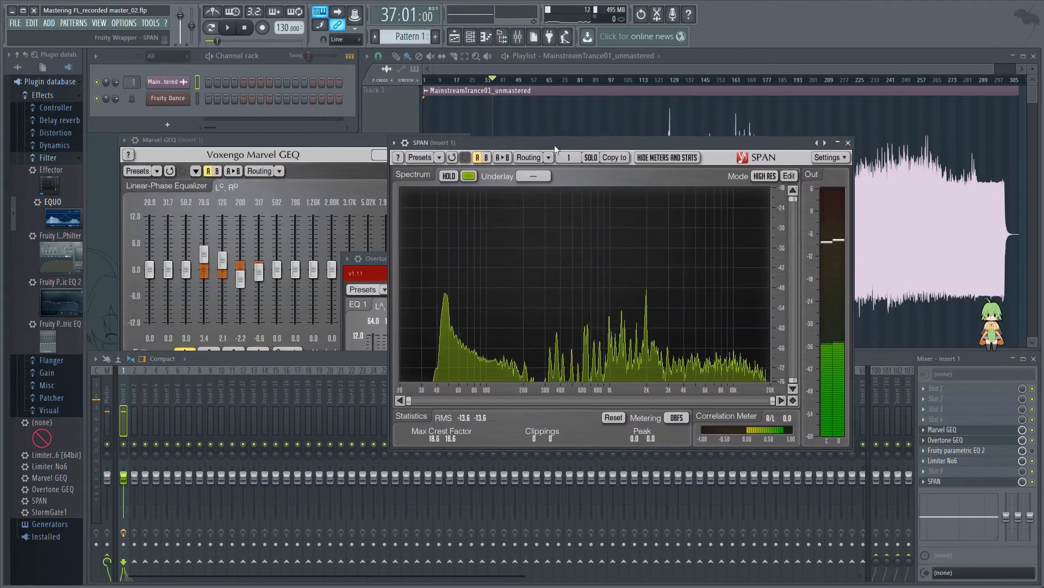
Step: Lower Overtone GEQ's EQ 1 output gain to -2.3 dB during playback, compare with Marvel GEQ and Overtone GEQ bypassed, and stop
click(380, 257)
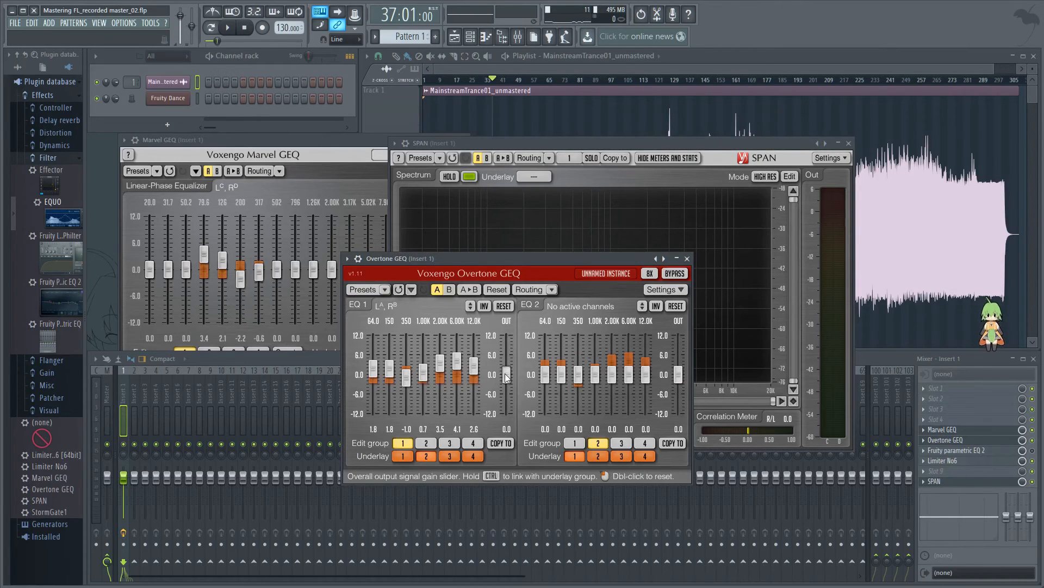
drag(506, 377, 506, 384)
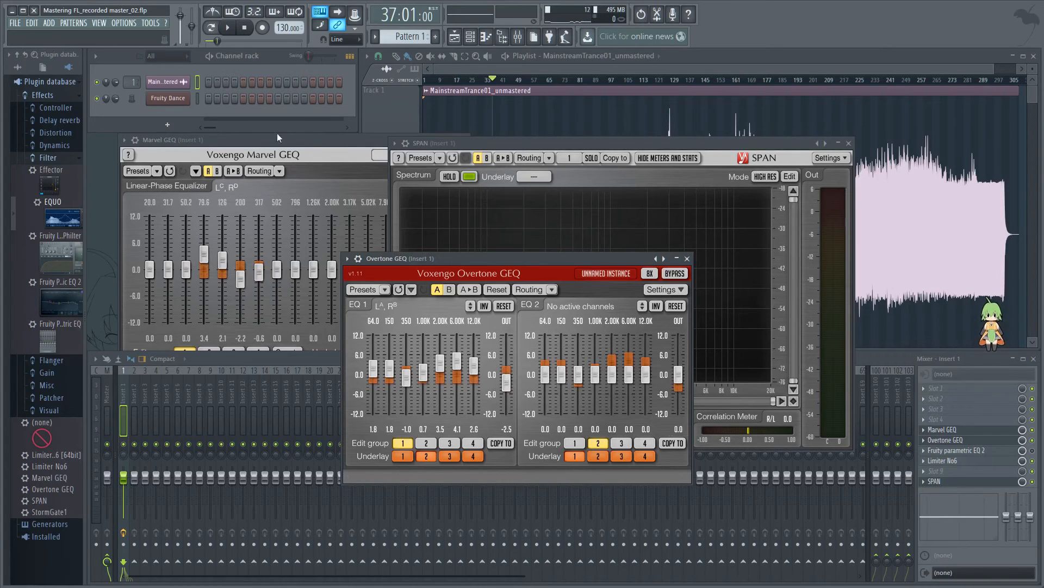
drag(457, 265, 296, 171)
key(space)
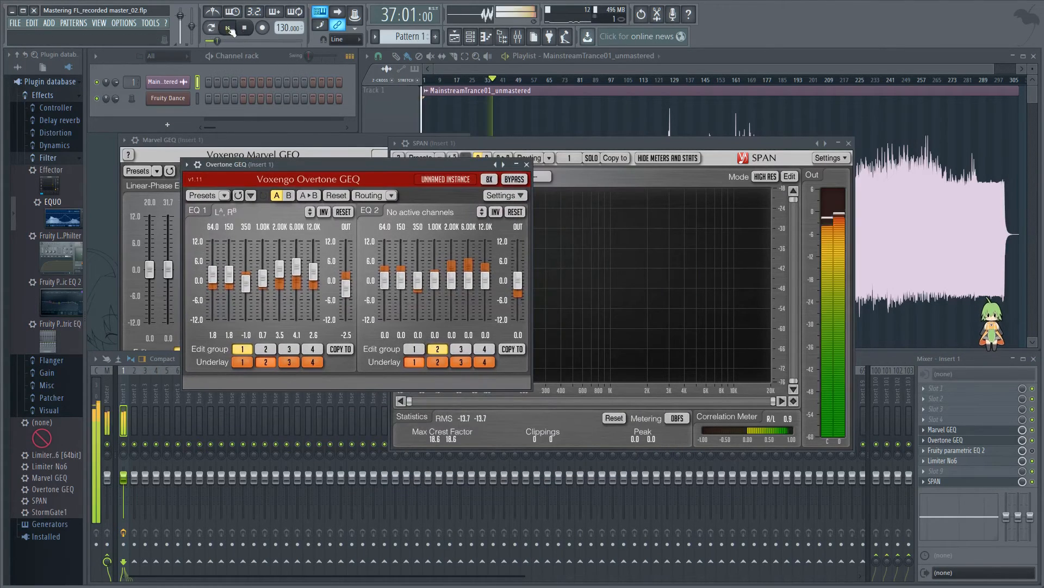
click(348, 292)
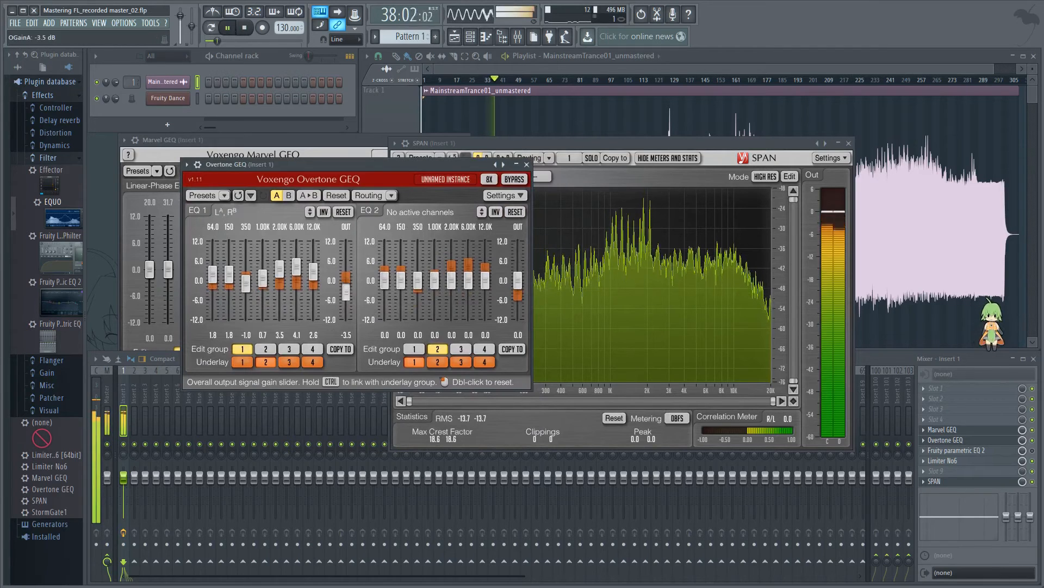
drag(346, 285, 346, 286)
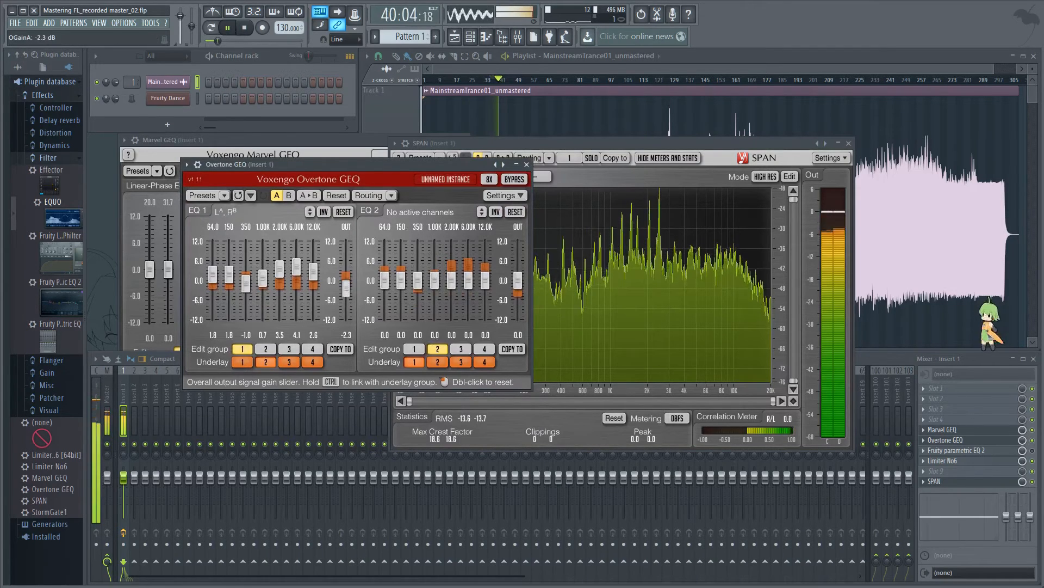
click(1034, 443)
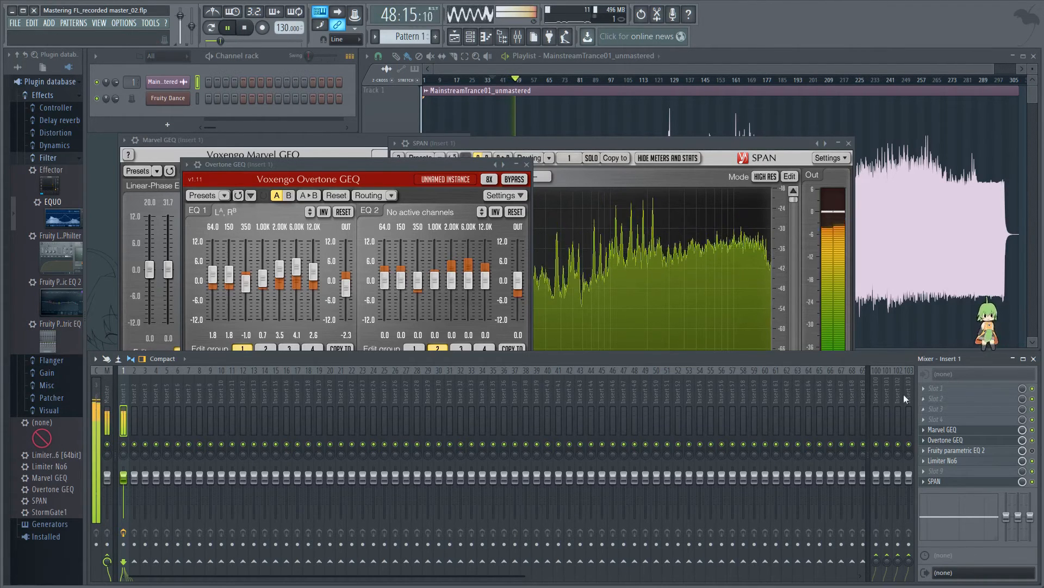
key(space)
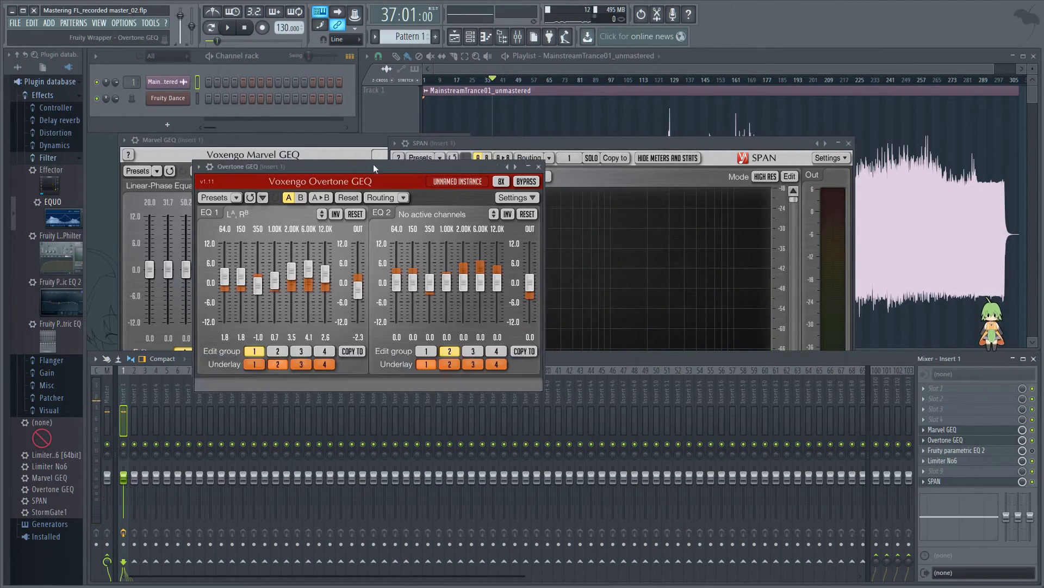
Step: Rearrange the plugin windows by moving Overtone GEQ and SPAN away from Marvel GEQ and bringing Marvel GEQ forward
drag(373, 164, 501, 246)
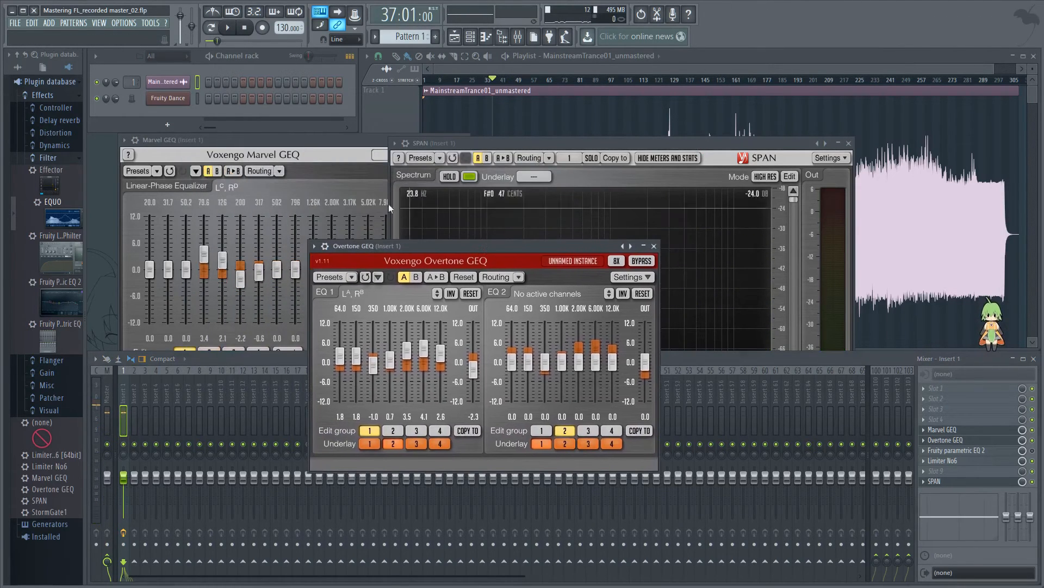
click(307, 142)
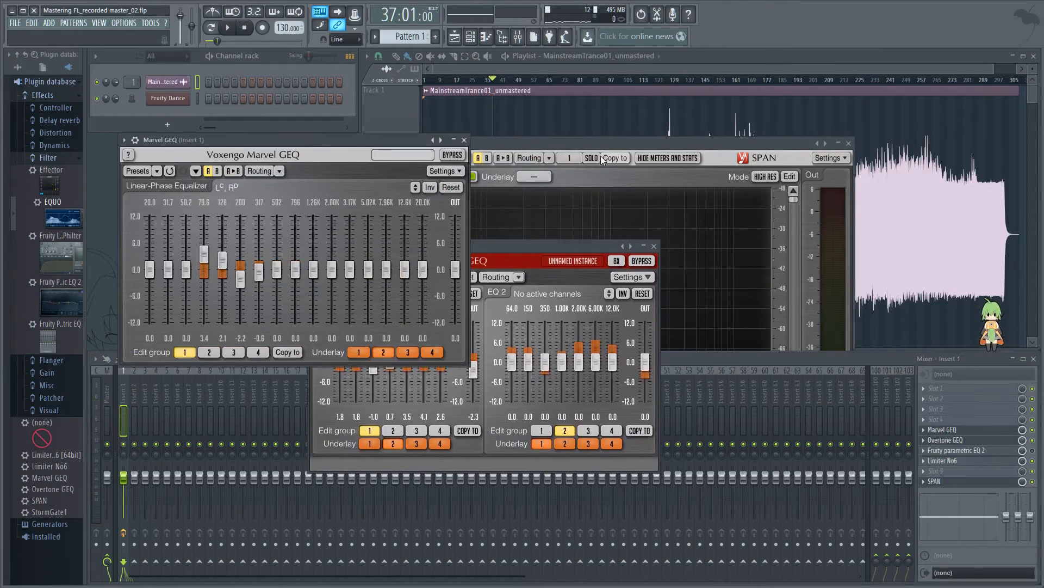
drag(606, 142, 768, 239)
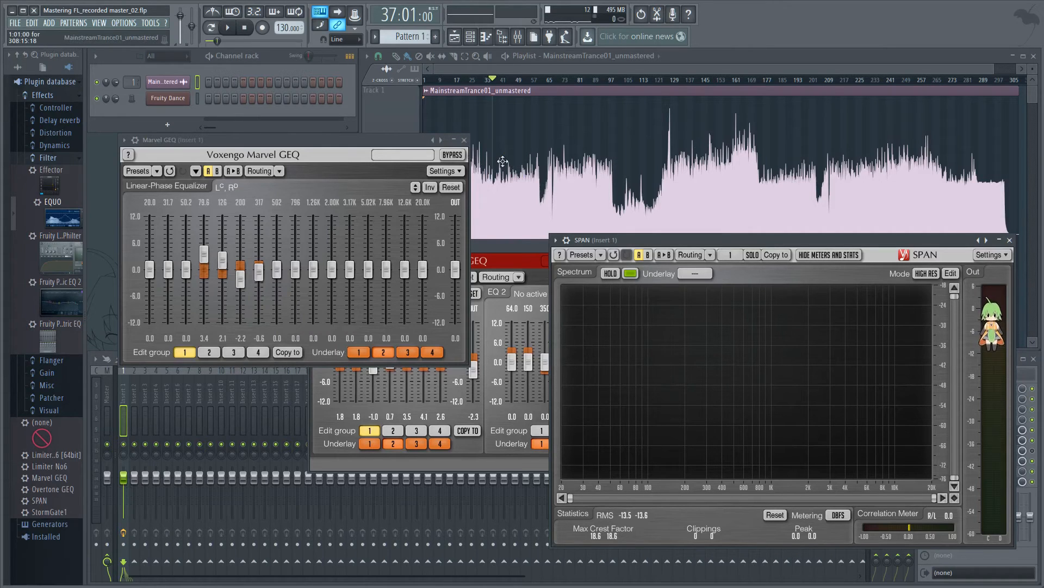
Step: Play the track from bar 69 to listen with Overtone GEQ moved clear and the mixer in front, and stop playback
drag(506, 242, 464, 245)
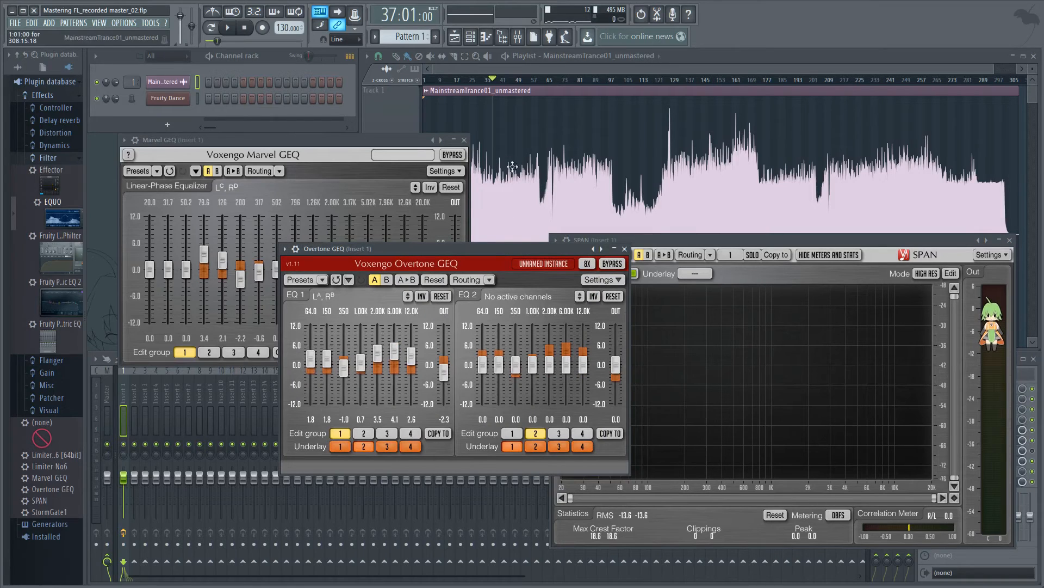
drag(503, 81, 554, 81)
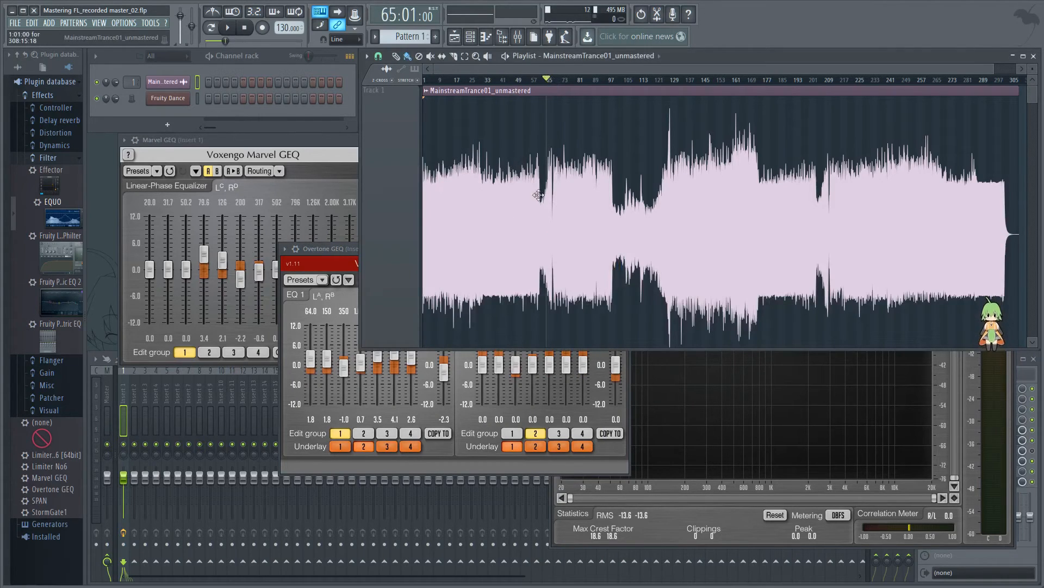
drag(547, 81, 557, 117)
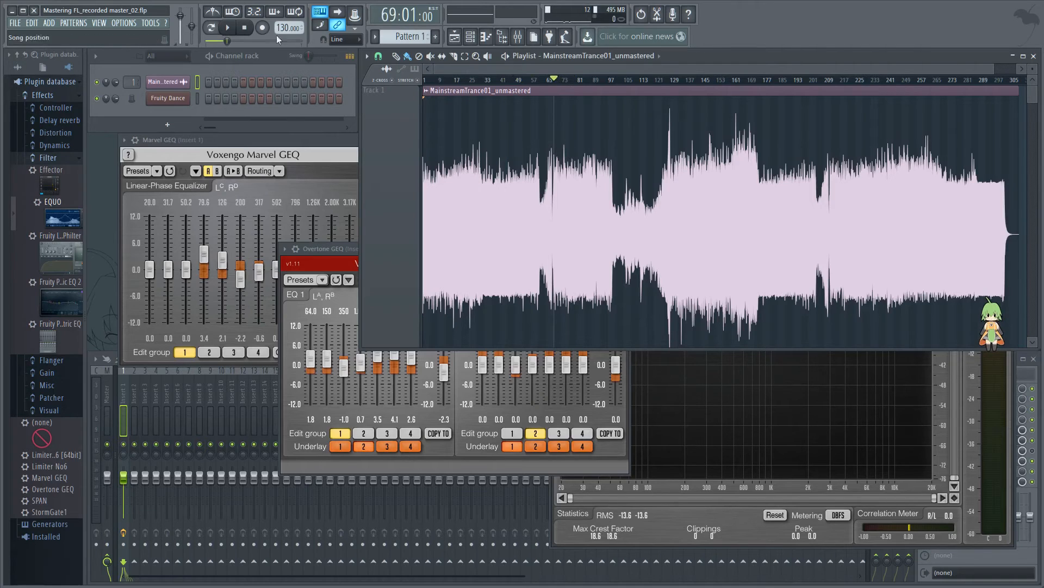
click(228, 28)
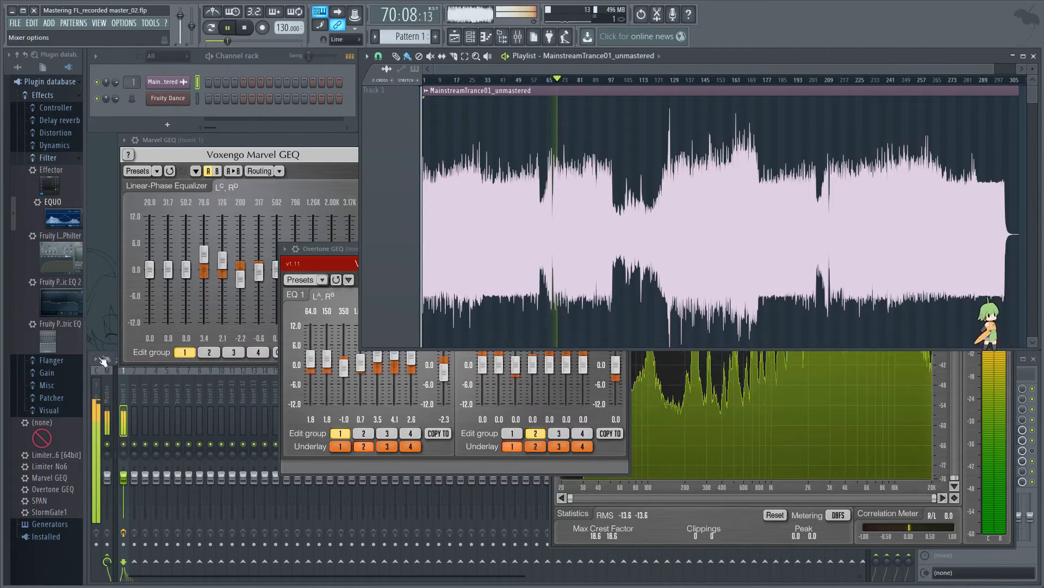
drag(324, 250, 241, 171)
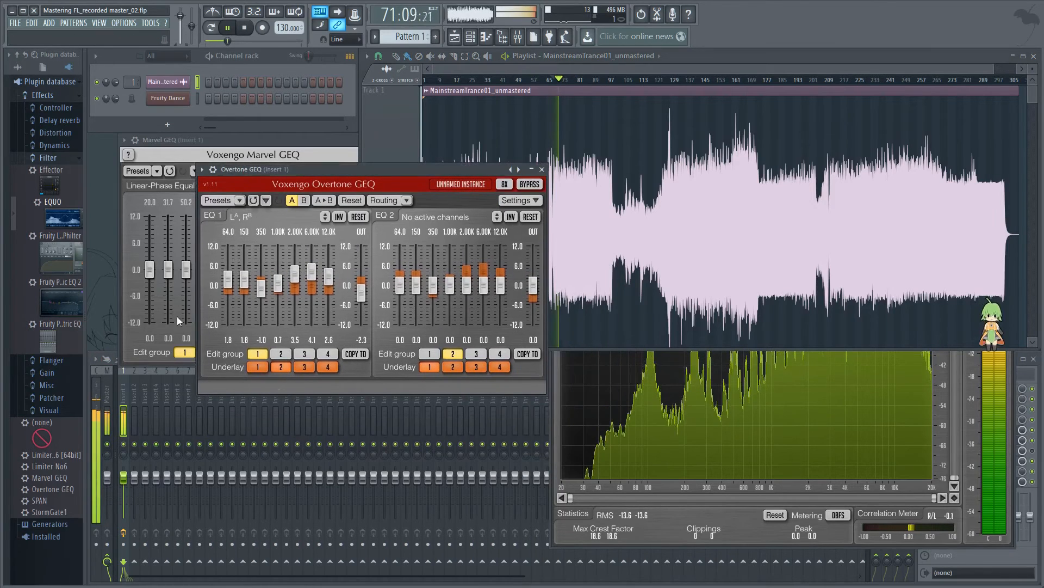
click(136, 377)
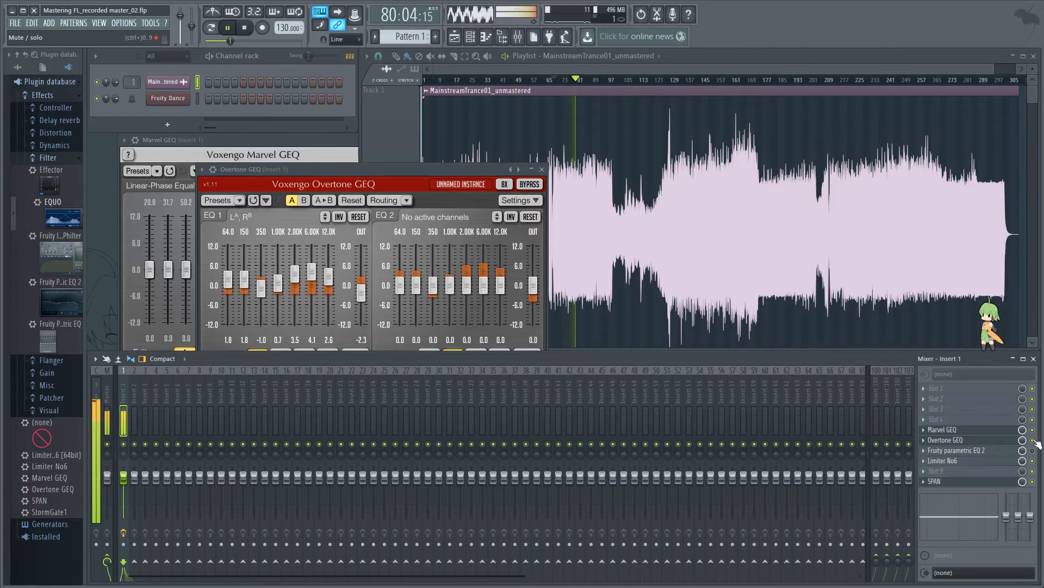
click(244, 27)
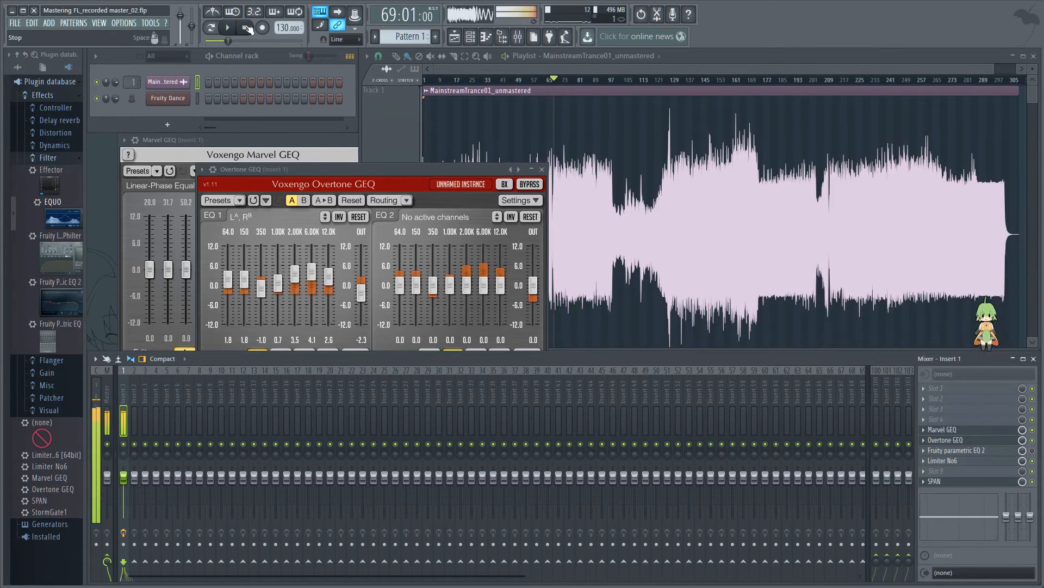
Step: Lower Overtone GEQ's EQ 1 bands to 2.3 dB at 2.00K and 3.5 dB at 6.00K during playback, compare with Marvel GEQ toggled, and stop
drag(357, 165, 330, 141)
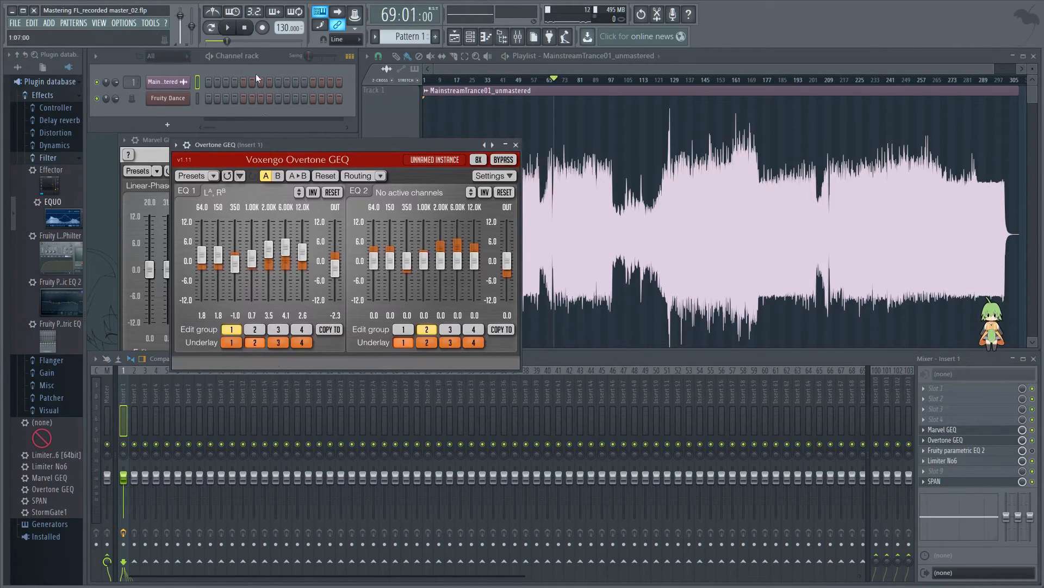
click(229, 28)
mouse_move(269, 249)
mouse_down()
mouse_move(285, 243)
mouse_move(286, 231)
mouse_move(285, 248)
mouse_up()
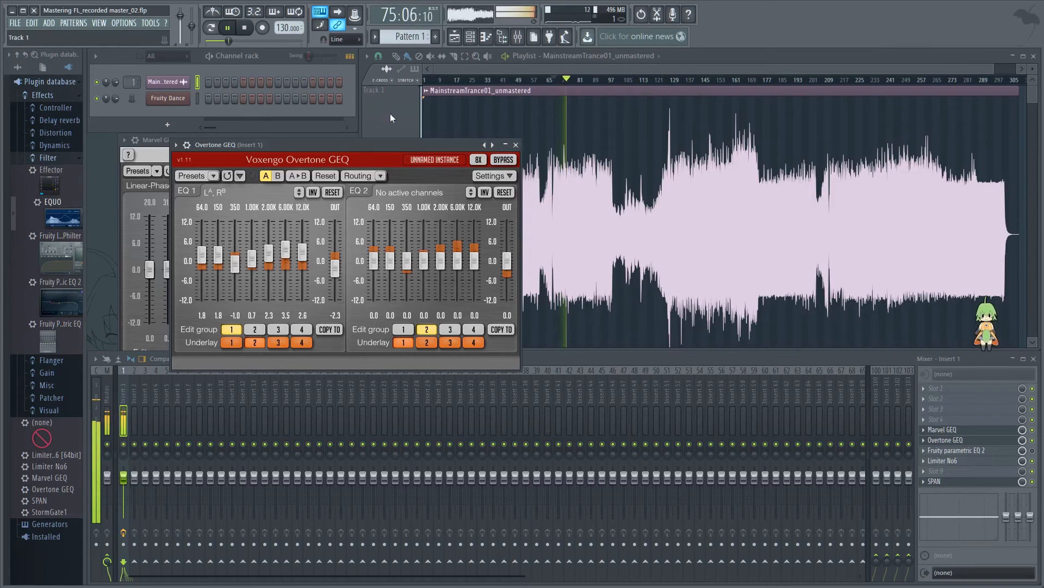
click(1033, 430)
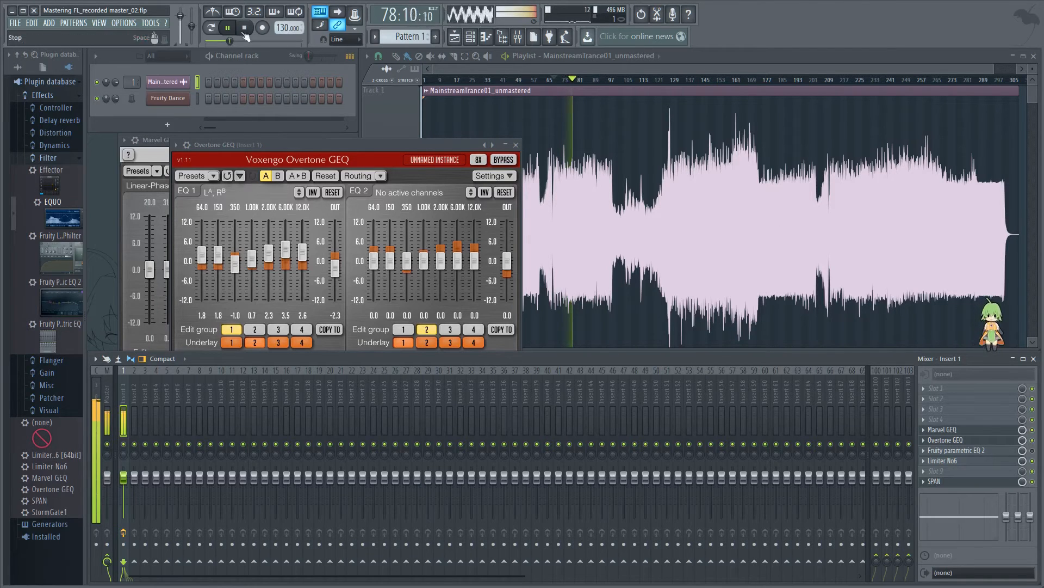
key(space)
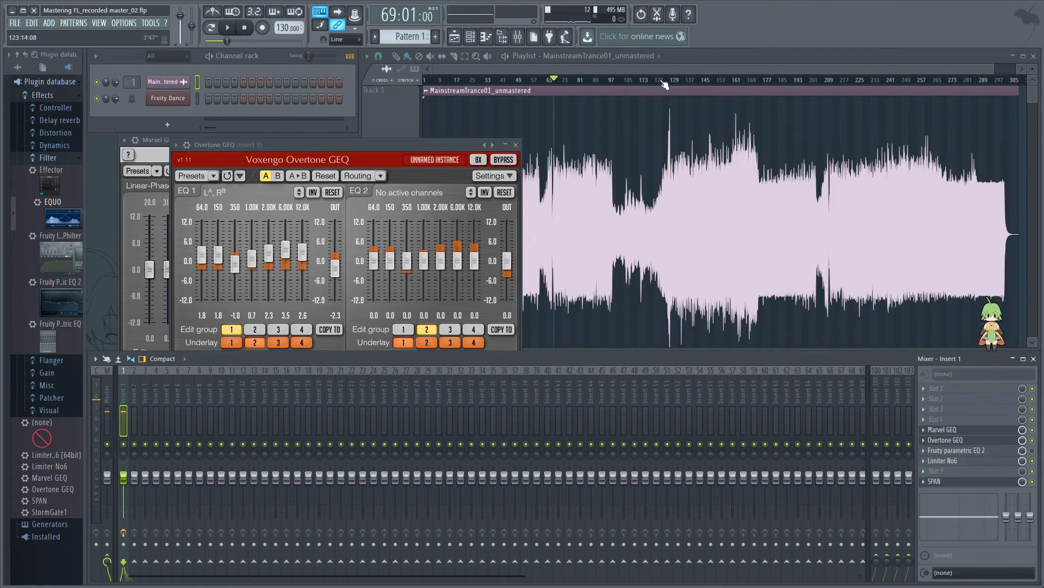
Step: Play from bar 126 with Overtone GEQ in view, compare the sound with Marvel GEQ switched off and on, and stop
drag(643, 81, 665, 95)
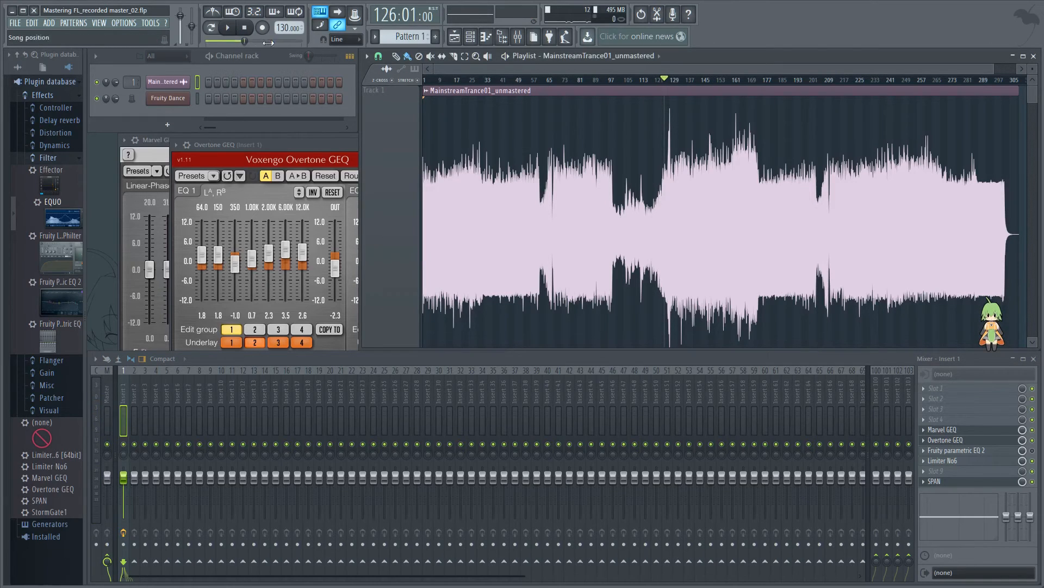
key(space)
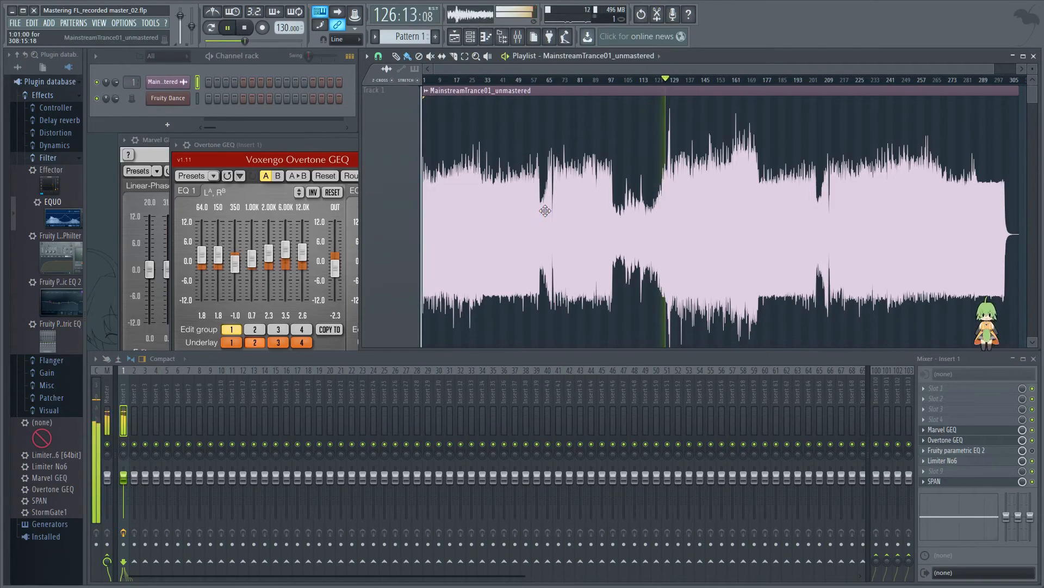
click(303, 144)
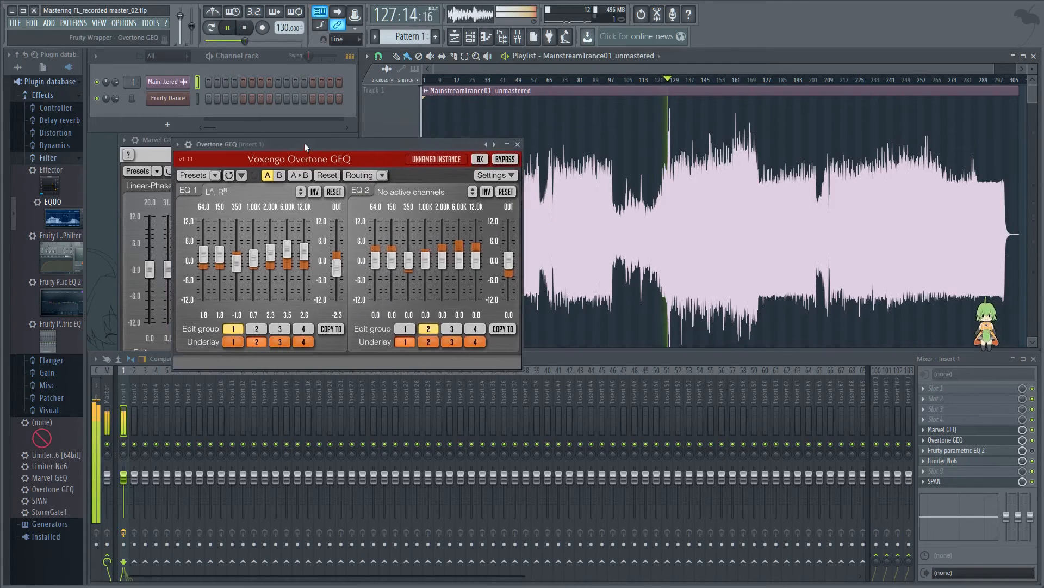
drag(305, 143, 283, 138)
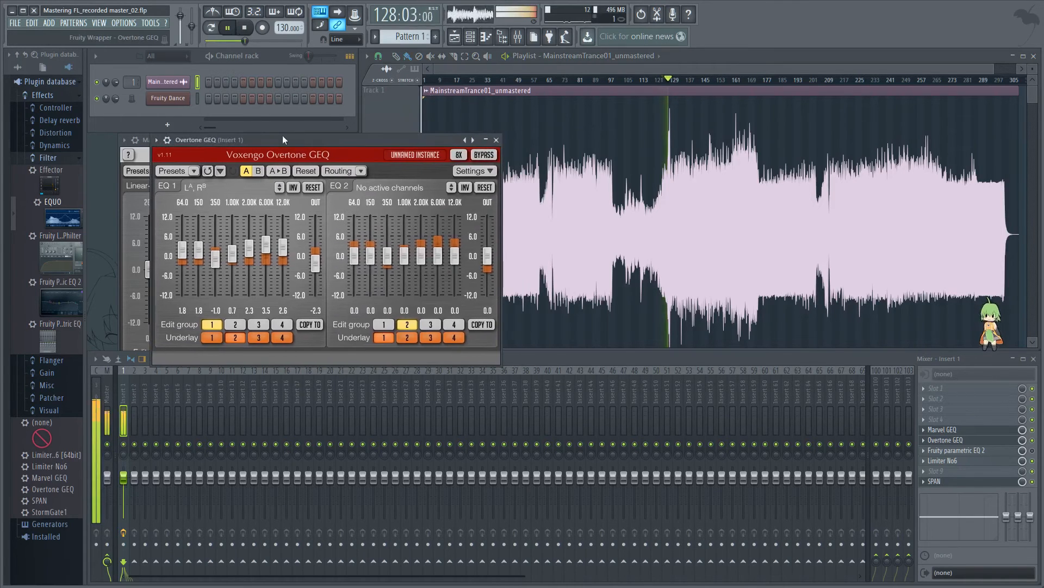
click(1033, 430)
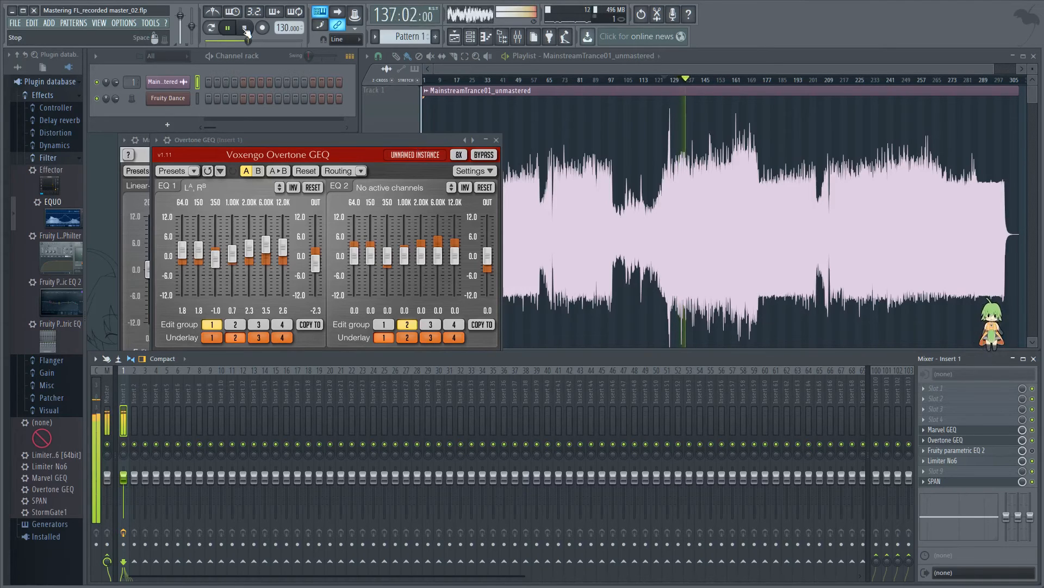
click(244, 28)
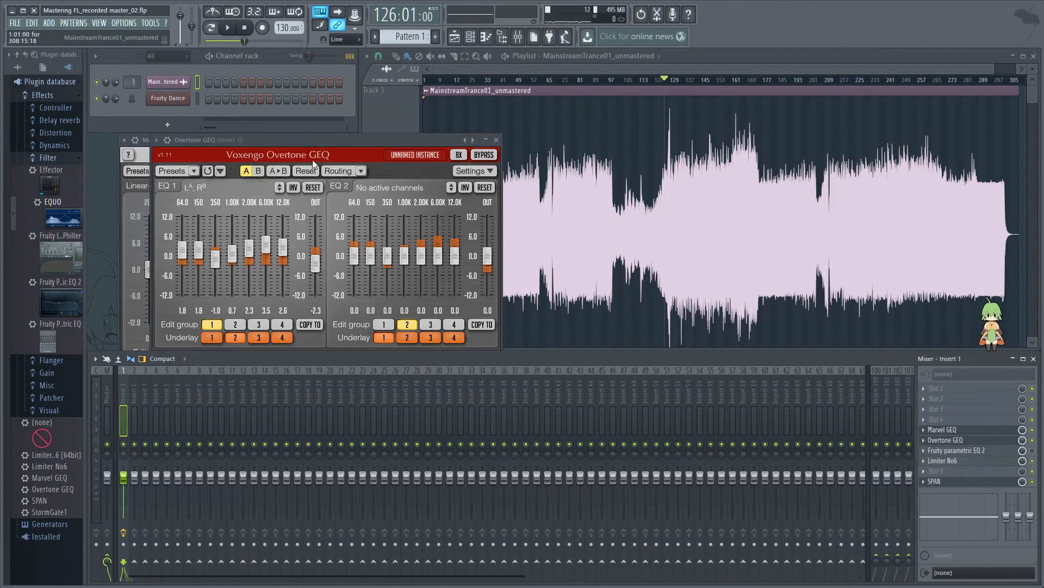
Step: Bring Marvel GEQ forward and rearrange Overtone GEQ so the EQ 1 sliders of both equalizers can be seen together
drag(313, 140, 452, 233)
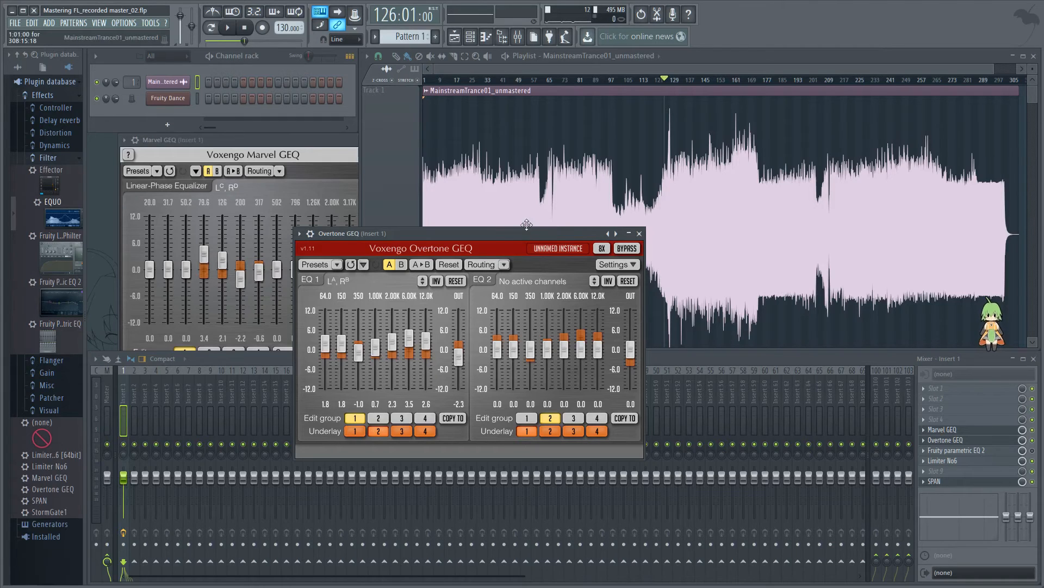
click(310, 142)
drag(502, 233, 682, 200)
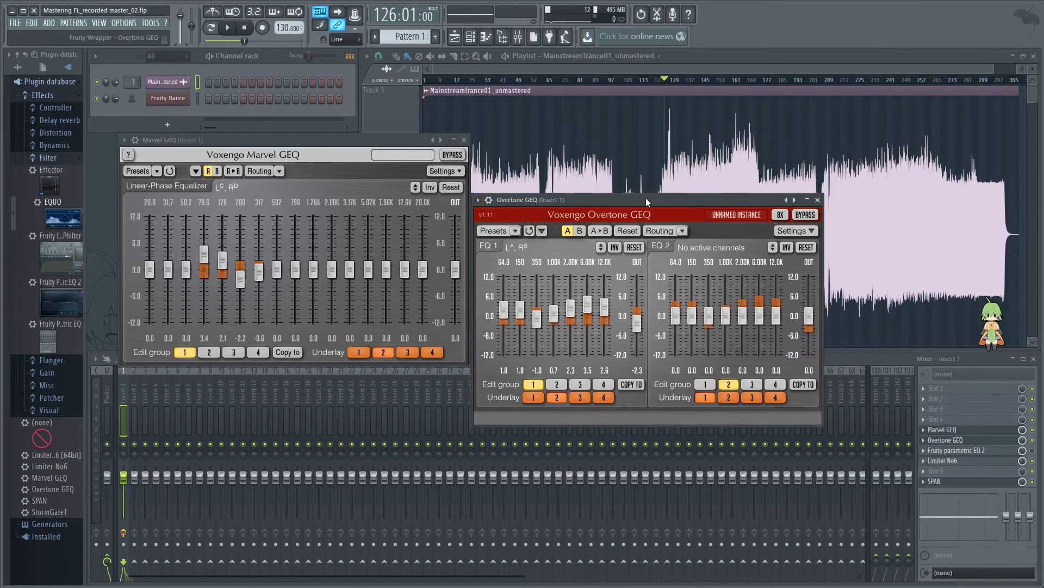
drag(645, 199, 487, 209)
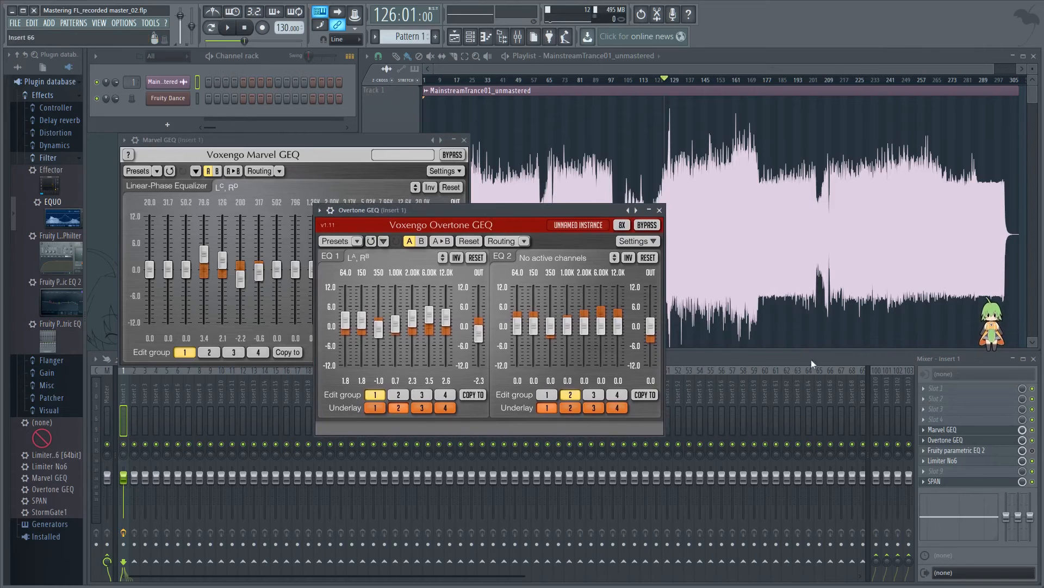
Step: Play from bar 126 again, compare the sound with Overtone GEQ switched off and on, and stop playback
click(229, 28)
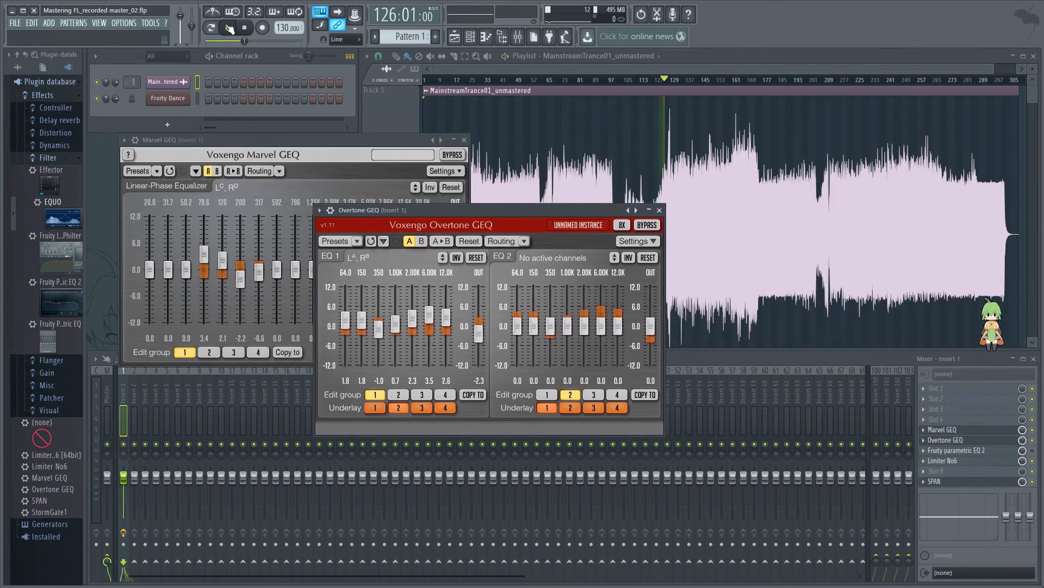
click(1033, 440)
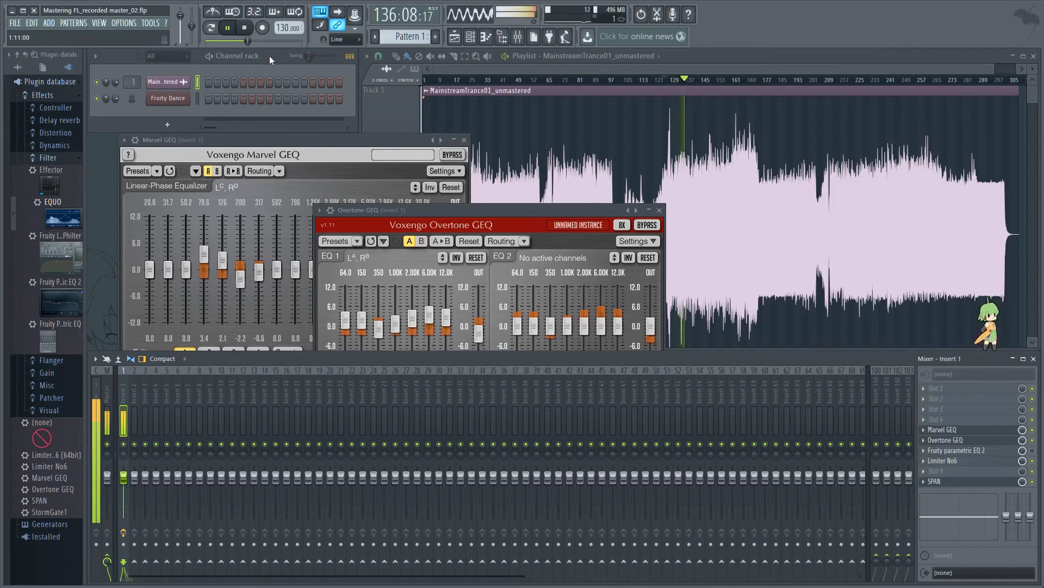
click(249, 30)
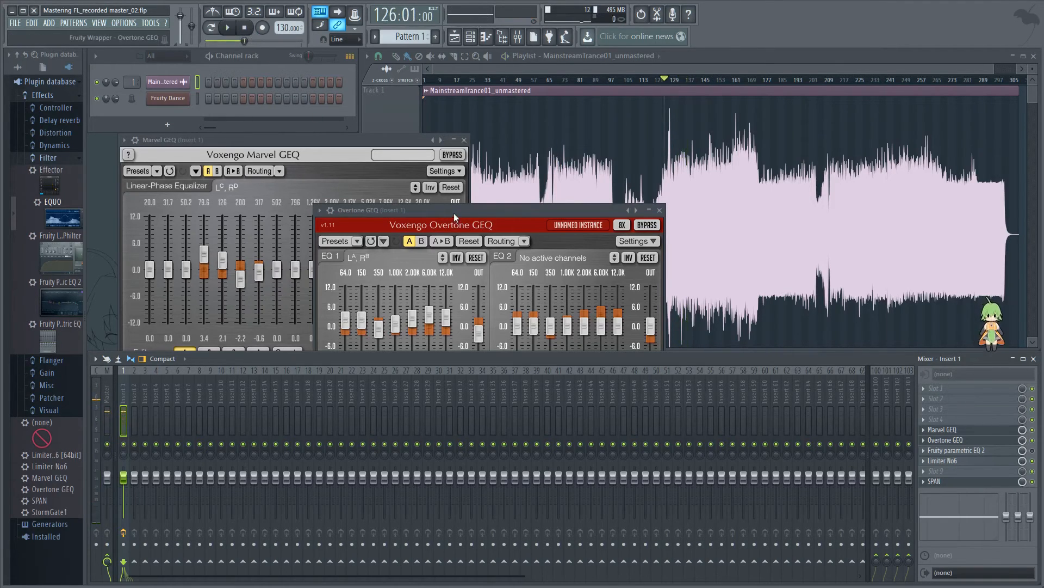
Step: Open Fruity parametric EQ 2 on Insert 1, enable its effect slot and place the plugin windows so it is fully visible
drag(454, 213, 543, 259)
drag(327, 137, 355, 136)
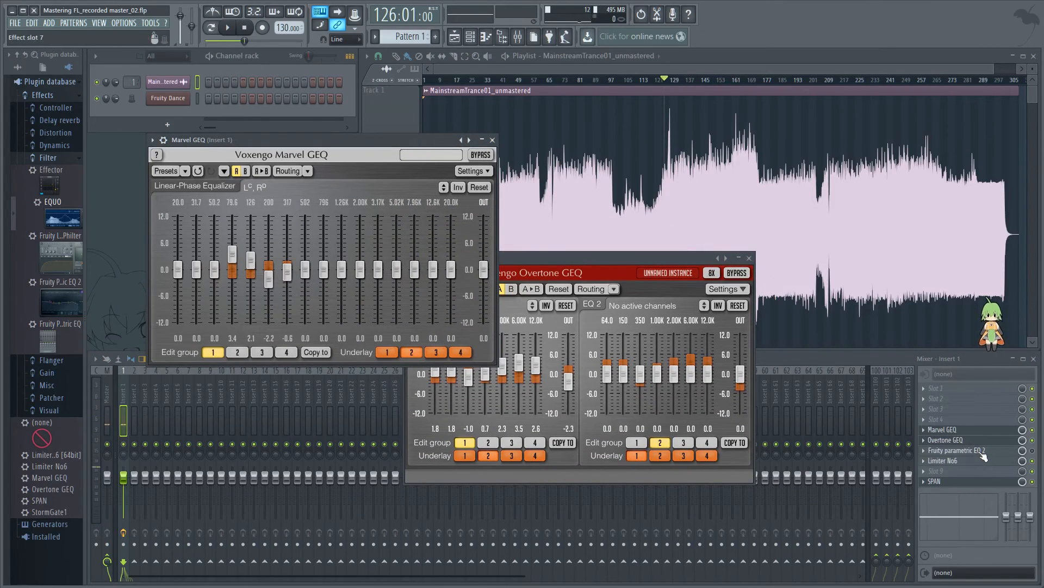
click(999, 452)
click(1032, 450)
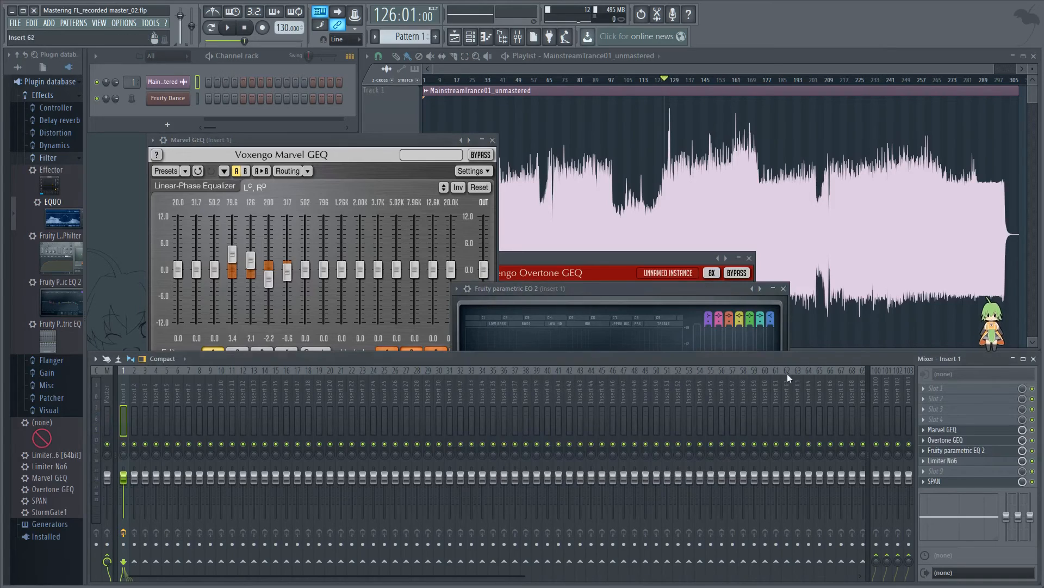
drag(677, 294, 695, 315)
Step: Change band 1 of Fruity parametric EQ 2 to a high pass filter with the Gentle 6 order
right_click(519, 398)
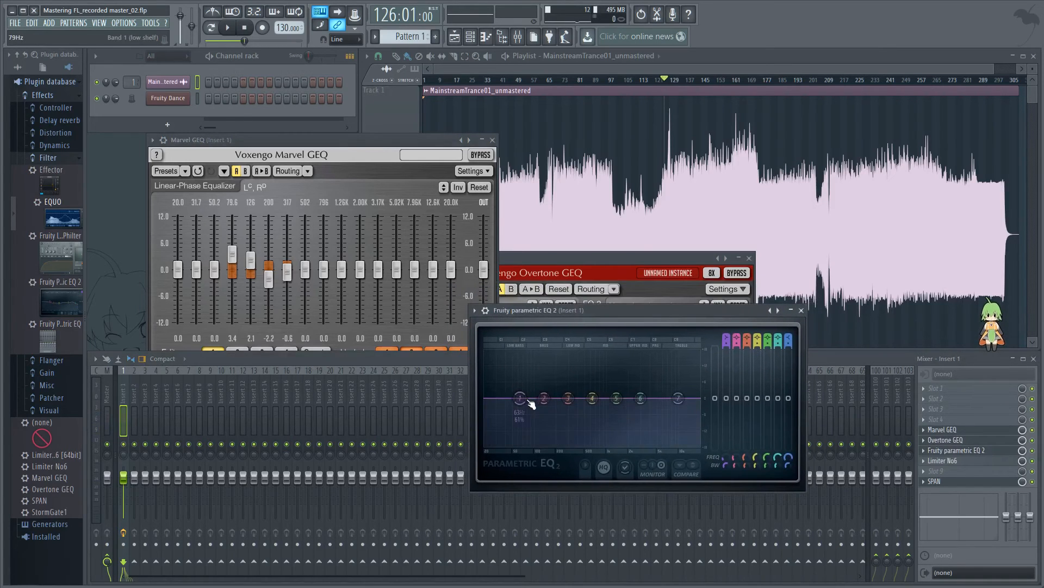
mouse_move(534, 426)
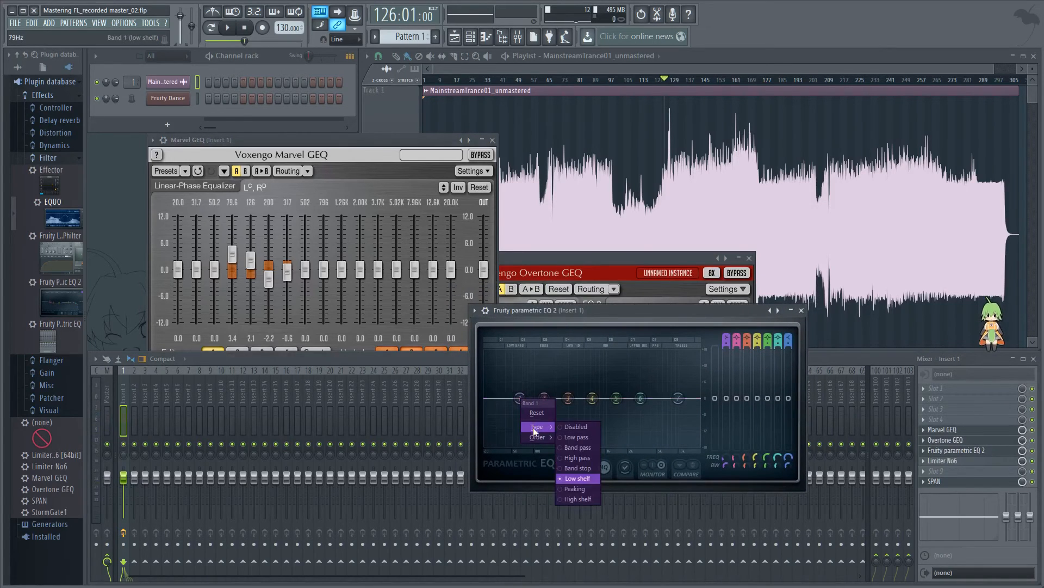
click(591, 457)
right_click(520, 398)
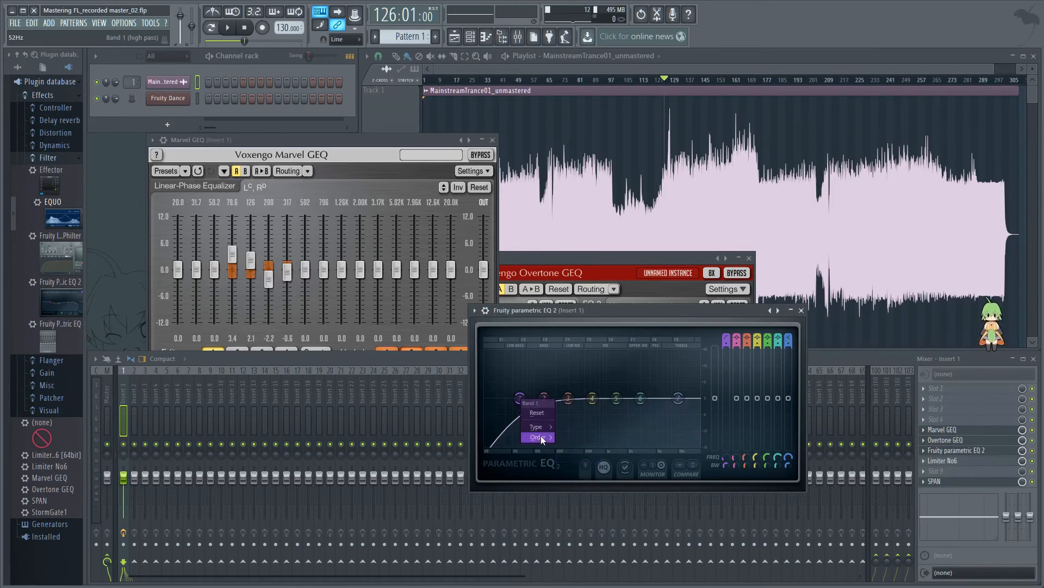
mouse_move(541, 435)
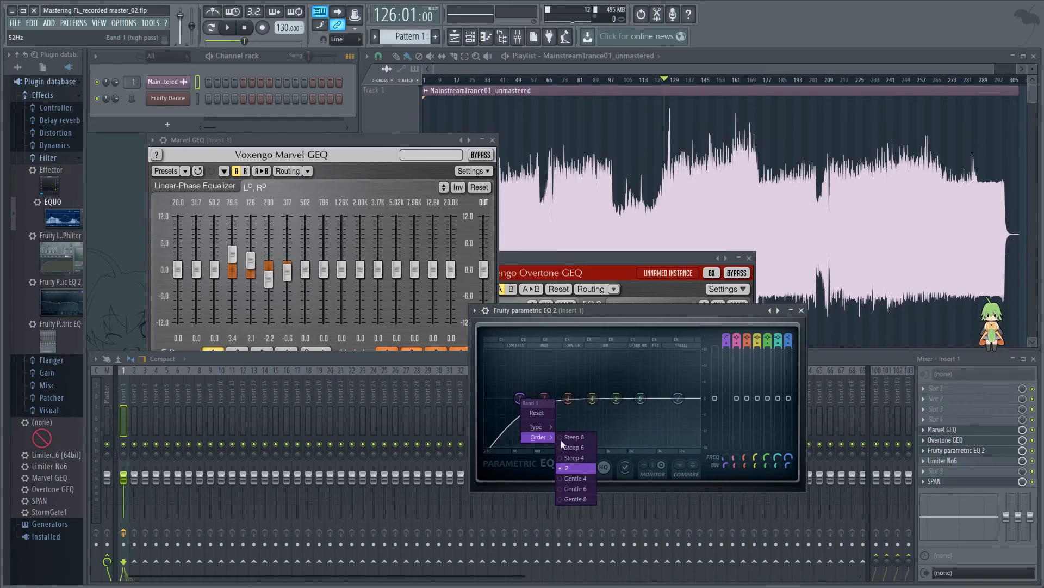
click(588, 488)
Step: Set band 1's width to about 51% and move its high pass cutoff down to the lower edge of the spectrum
drag(521, 398, 497, 397)
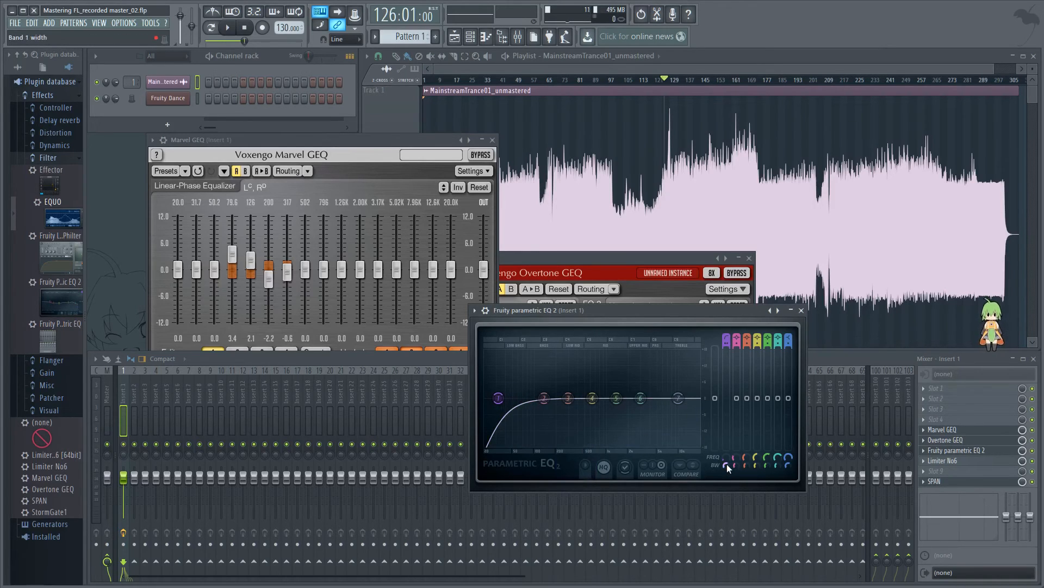
drag(726, 463, 727, 450)
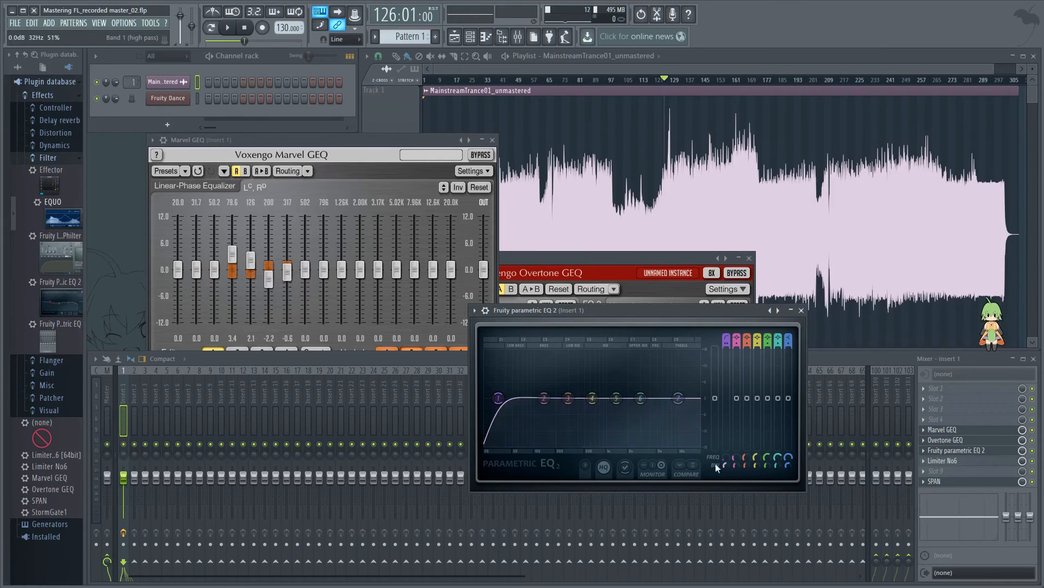
drag(500, 402, 486, 403)
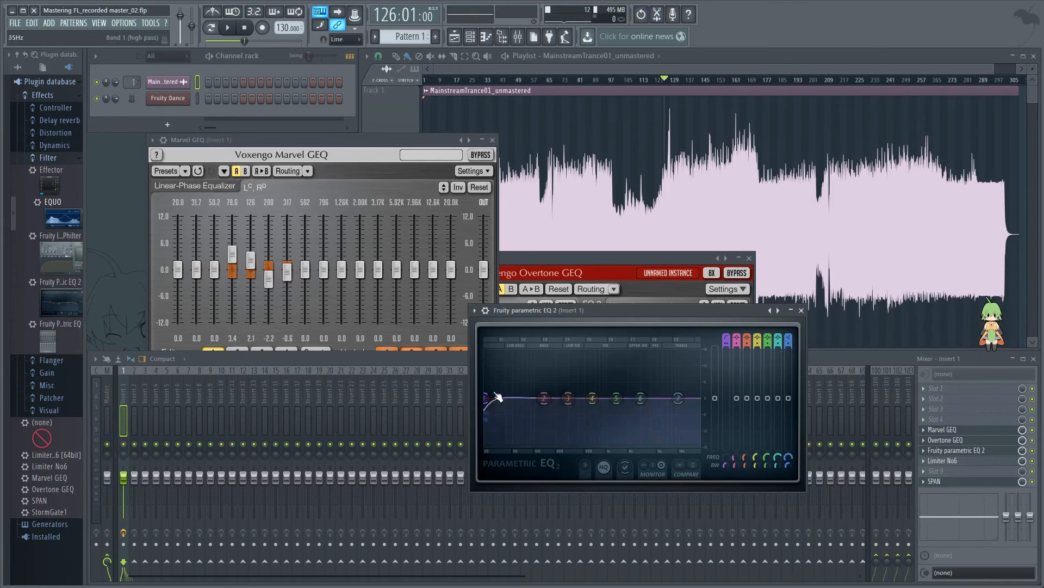
Step: Change band 7 of Fruity parametric EQ 2 to a low pass filter with the Gentle 6 order
right_click(686, 400)
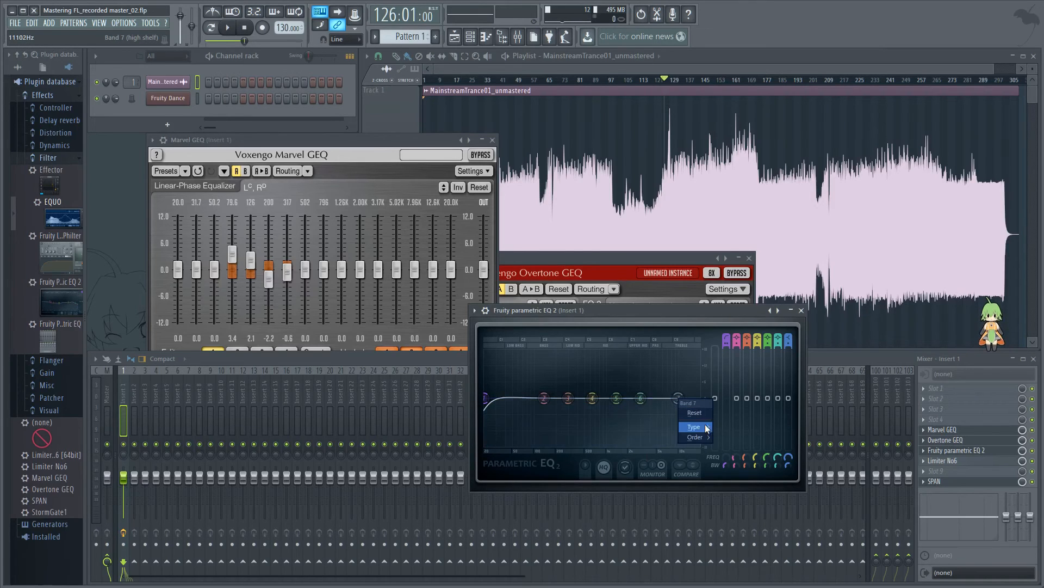
mouse_move(705, 423)
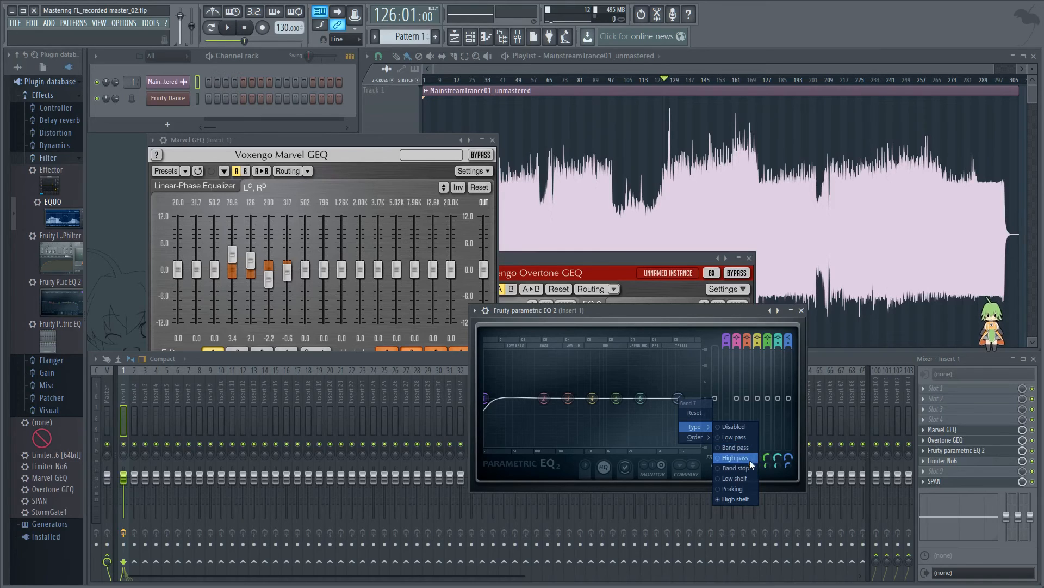
click(749, 438)
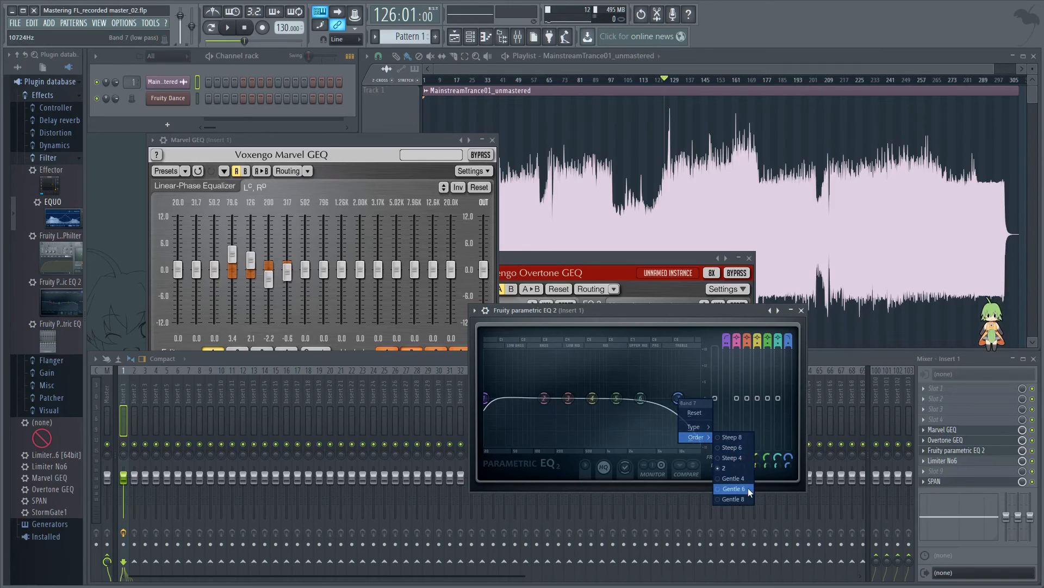
click(748, 487)
Step: Adjust band 7's width and move its low pass cutoff up to the upper edge of the spectrum
drag(783, 466, 781, 436)
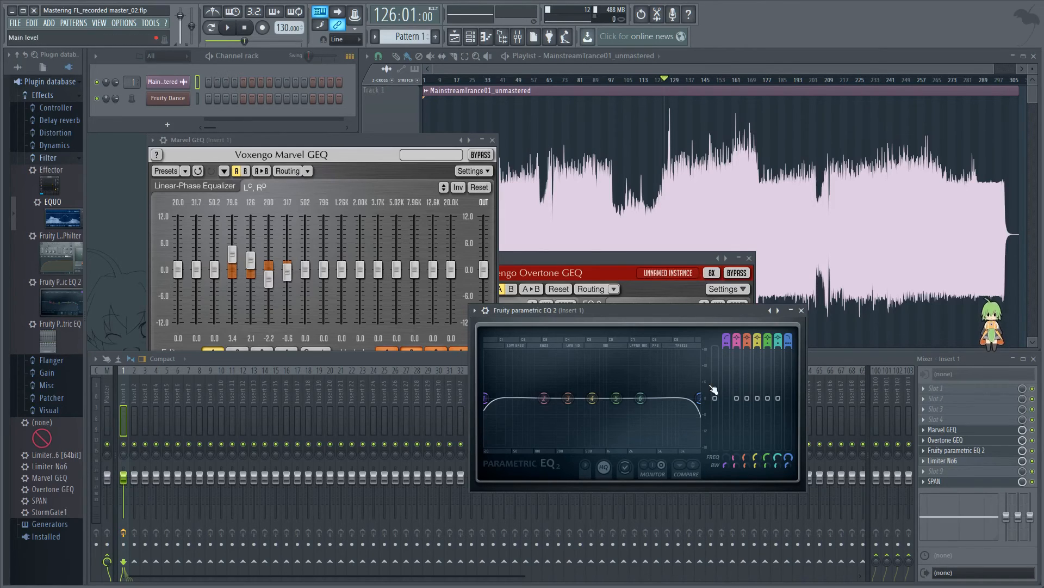
drag(703, 403, 701, 400)
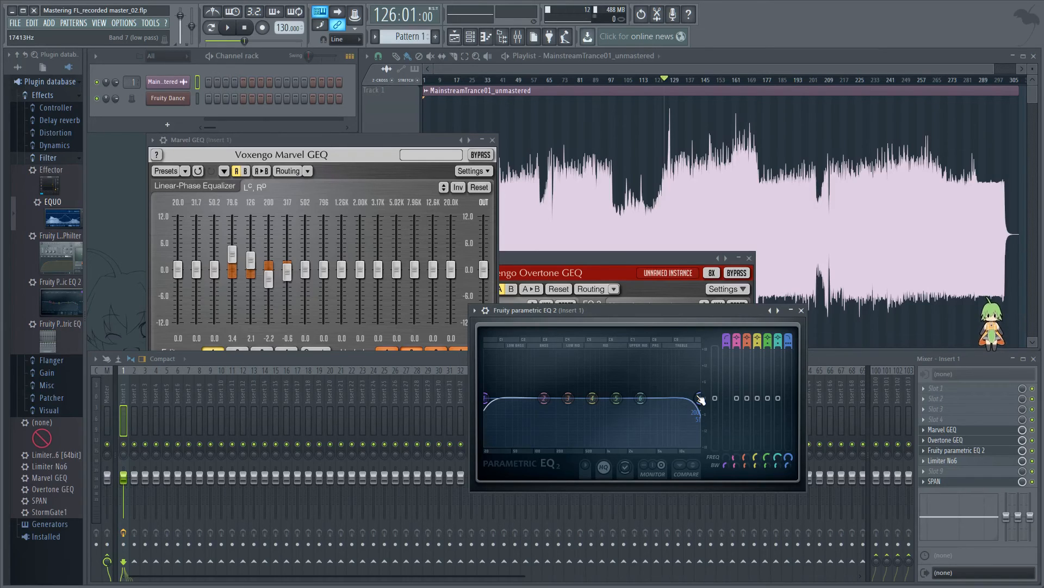
drag(701, 401, 703, 403)
mouse_move(702, 402)
mouse_down()
mouse_move(639, 400)
mouse_move(701, 399)
mouse_up()
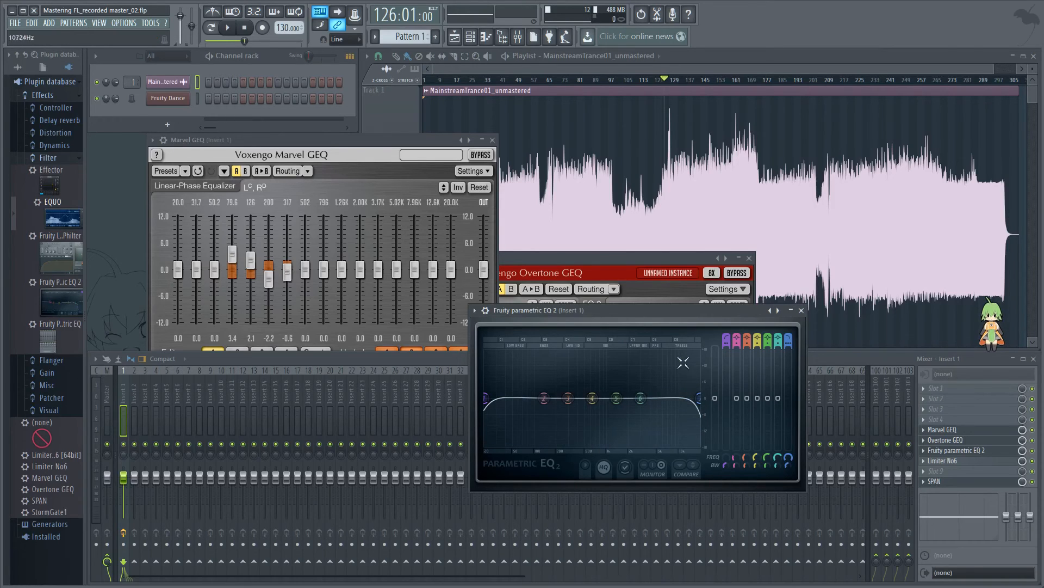
mouse_move(702, 394)
mouse_down()
mouse_move(679, 412)
mouse_move(677, 401)
mouse_move(701, 405)
mouse_move(674, 413)
mouse_move(704, 402)
mouse_move(700, 411)
mouse_move(690, 412)
mouse_move(708, 396)
mouse_up()
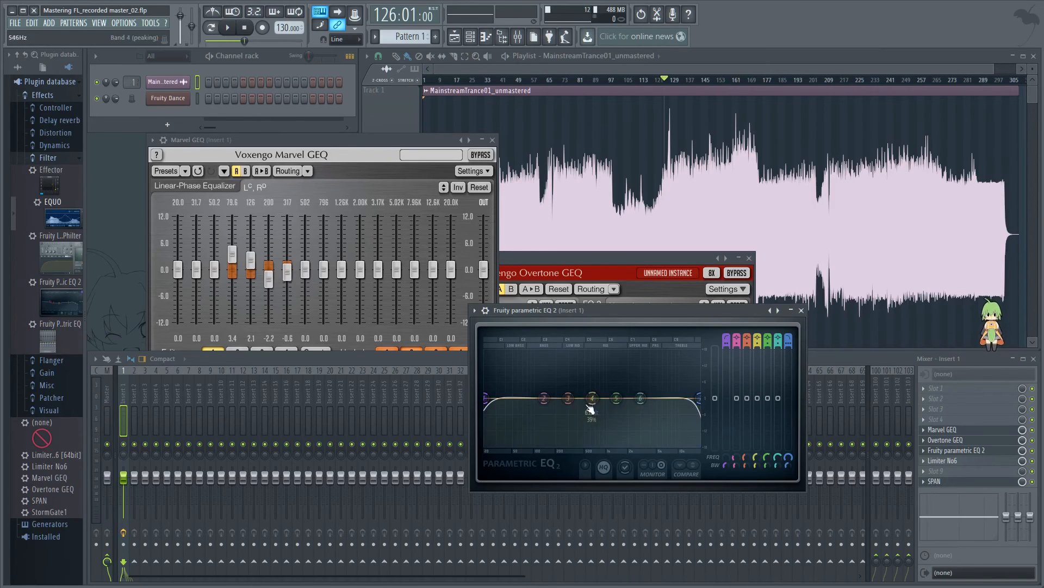
mouse_move(485, 398)
mouse_down()
mouse_move(505, 398)
mouse_move(489, 399)
mouse_up()
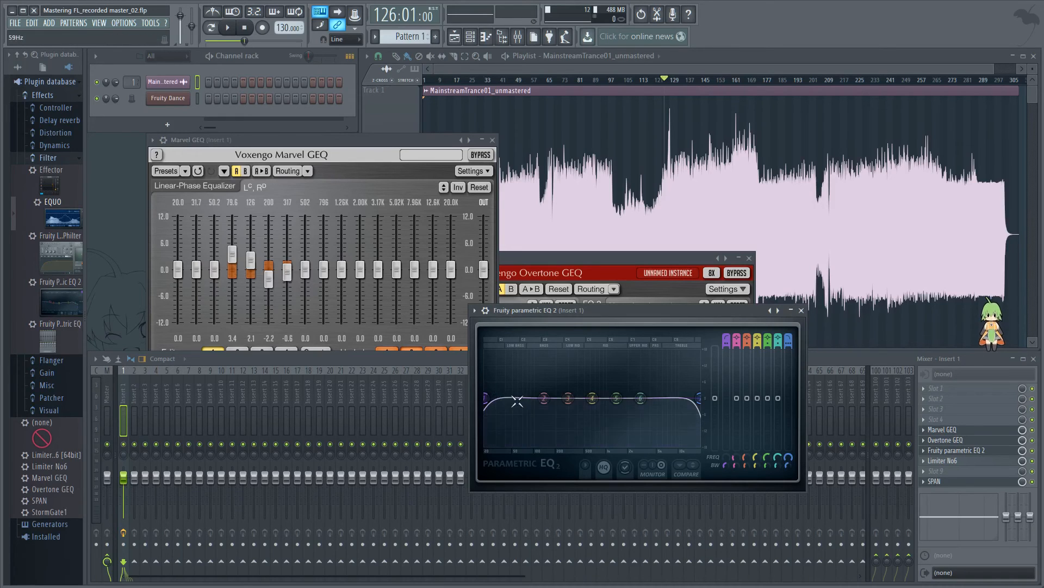
Step: Play on from bar 132, raise band 1's high pass cutoff slightly and compare the sound by toggling Fruity parametric EQ 2's effect slot
click(229, 30)
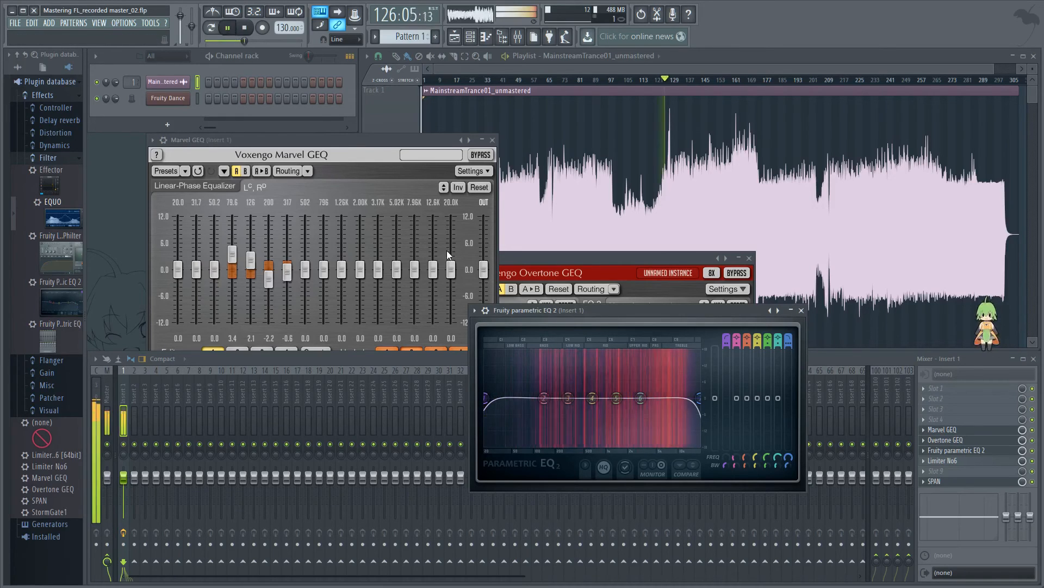
click(680, 88)
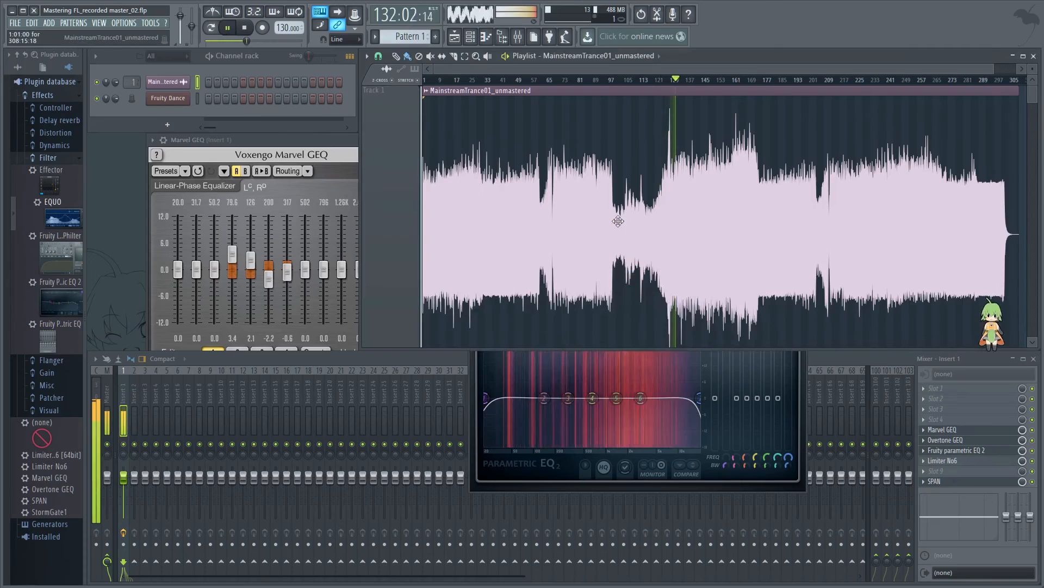
click(478, 403)
drag(486, 398, 494, 398)
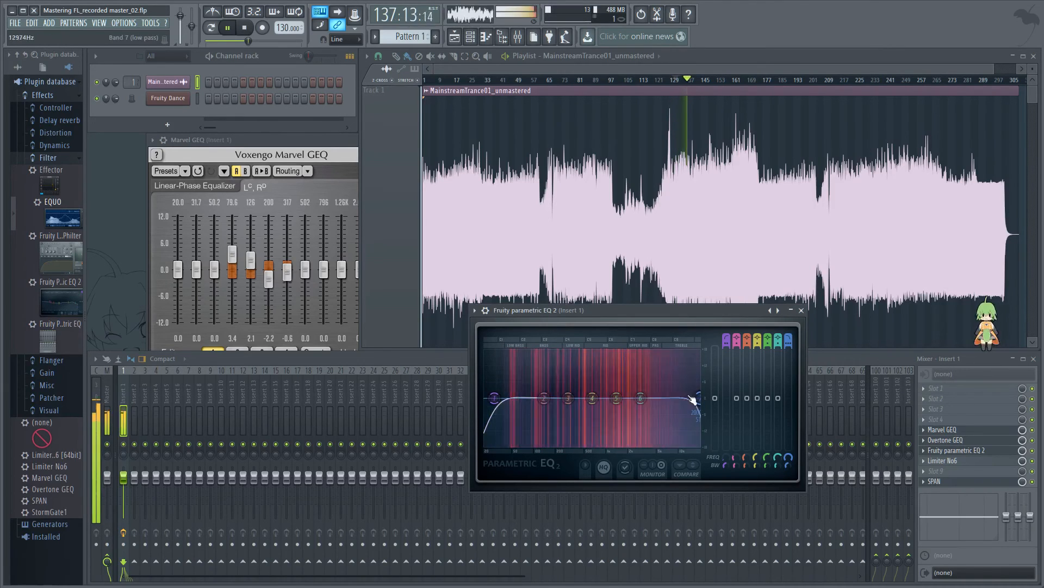
click(1033, 451)
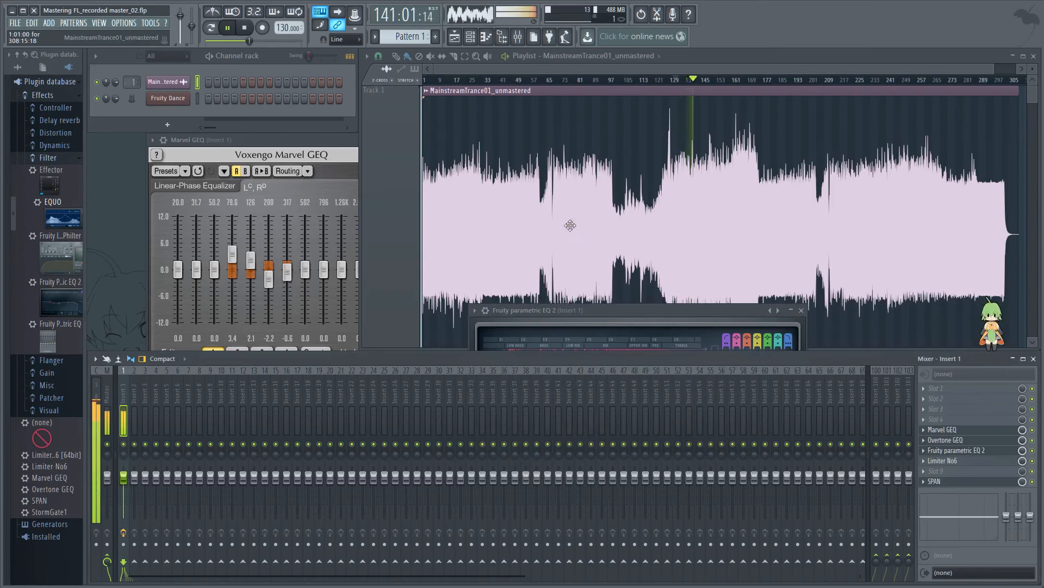
click(541, 344)
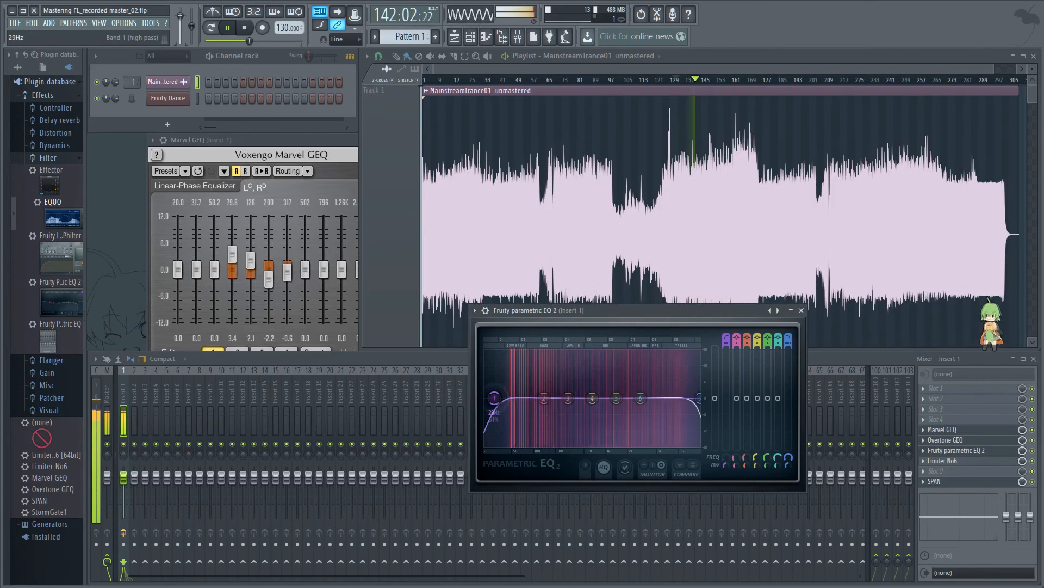
drag(495, 399, 494, 398)
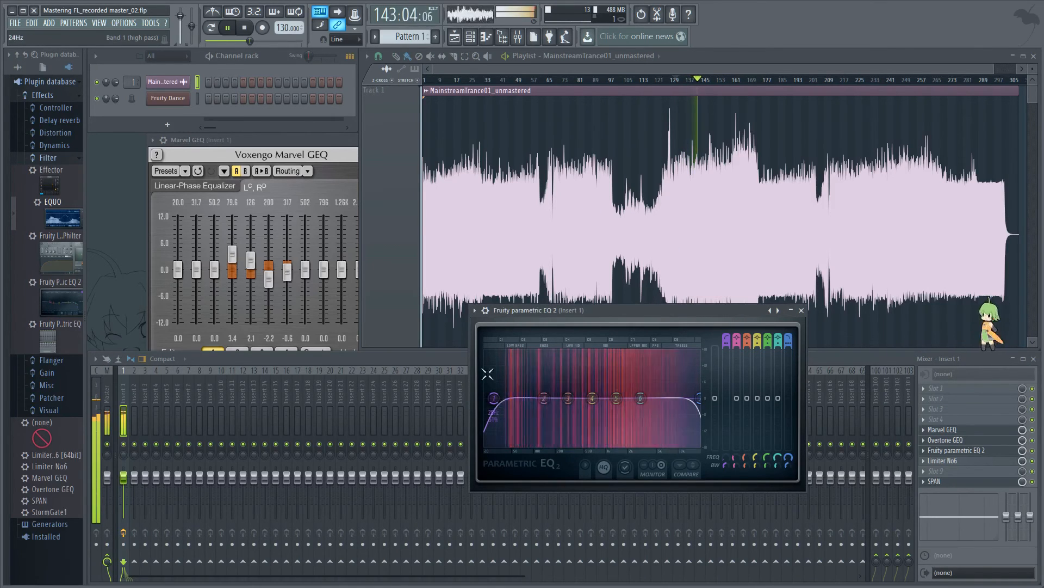
Step: Stop playback, move the playback position to bar 32 and bring Fruity parametric EQ 2 back to the front
key(space)
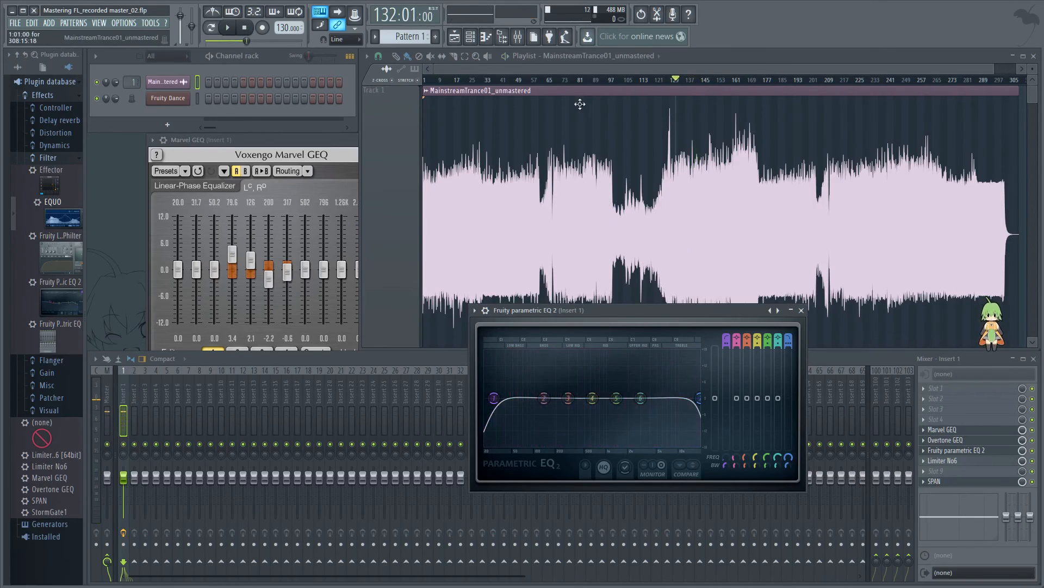
drag(562, 81, 485, 85)
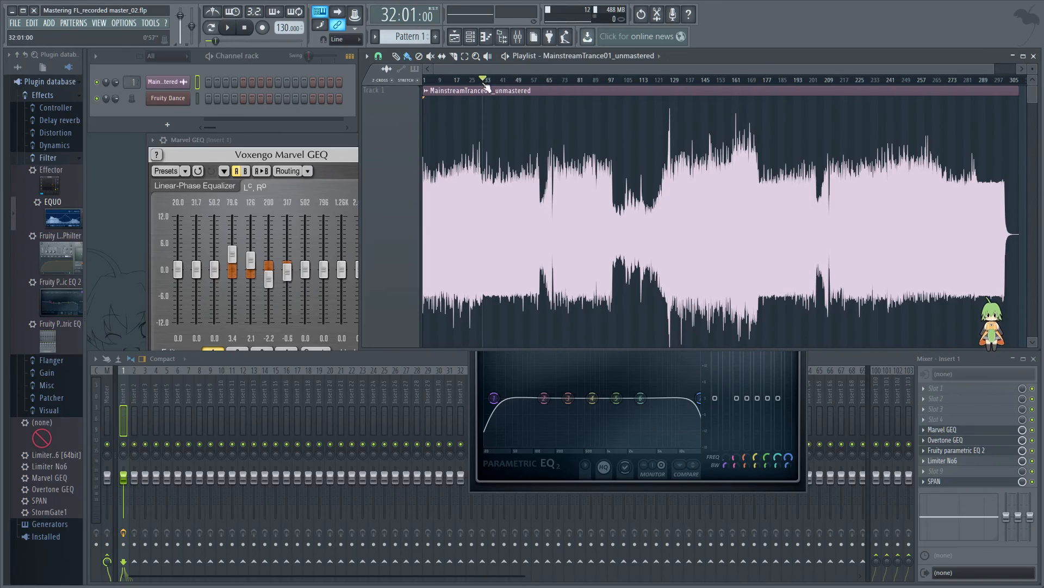
click(488, 476)
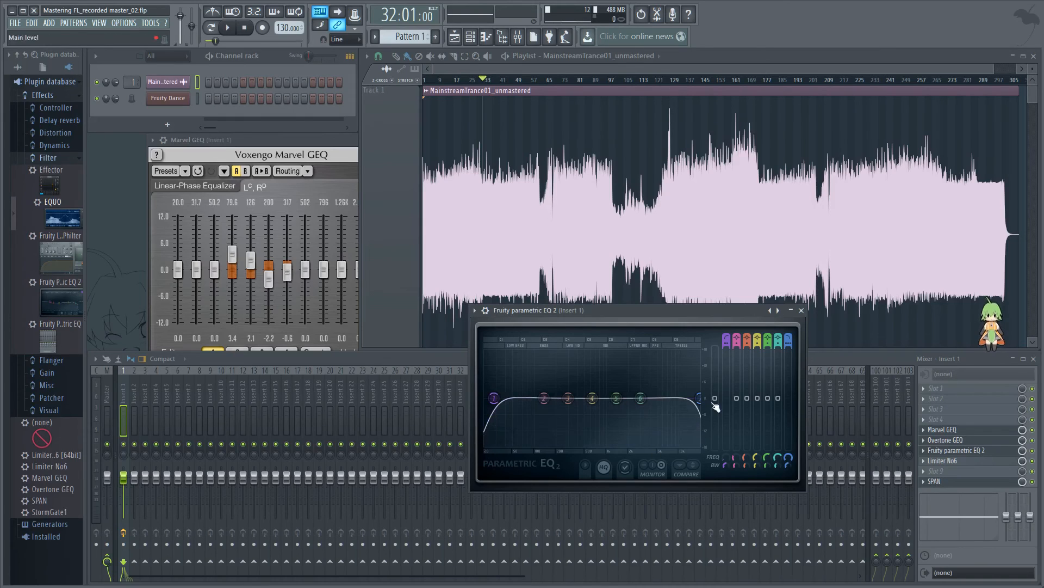
Step: Try the Gentle 8 order on band 7's low pass filter
mouse_move(705, 414)
mouse_down()
mouse_move(694, 412)
mouse_move(707, 402)
mouse_up()
right_click(700, 408)
mouse_move(719, 438)
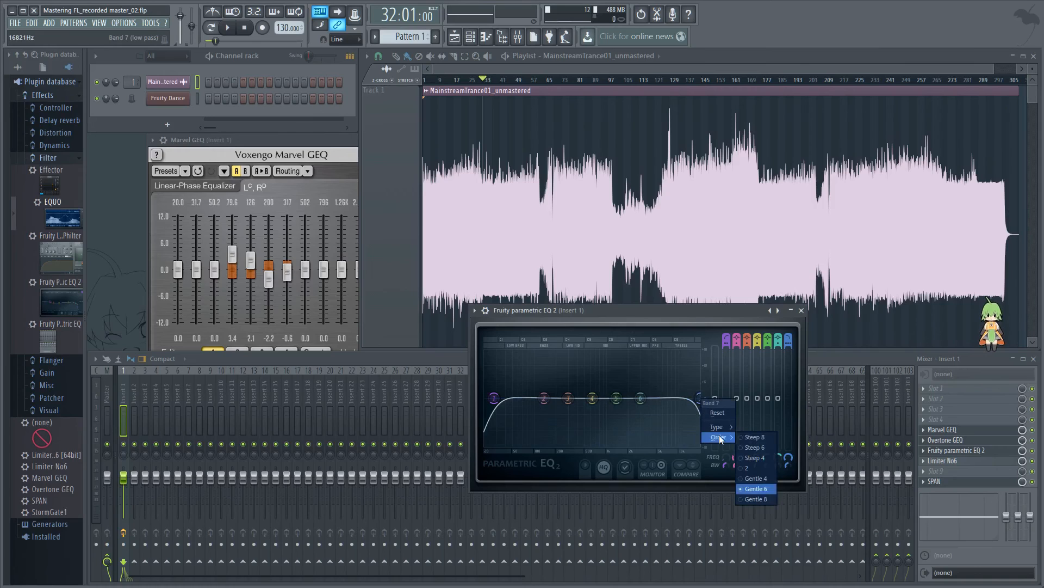
click(759, 499)
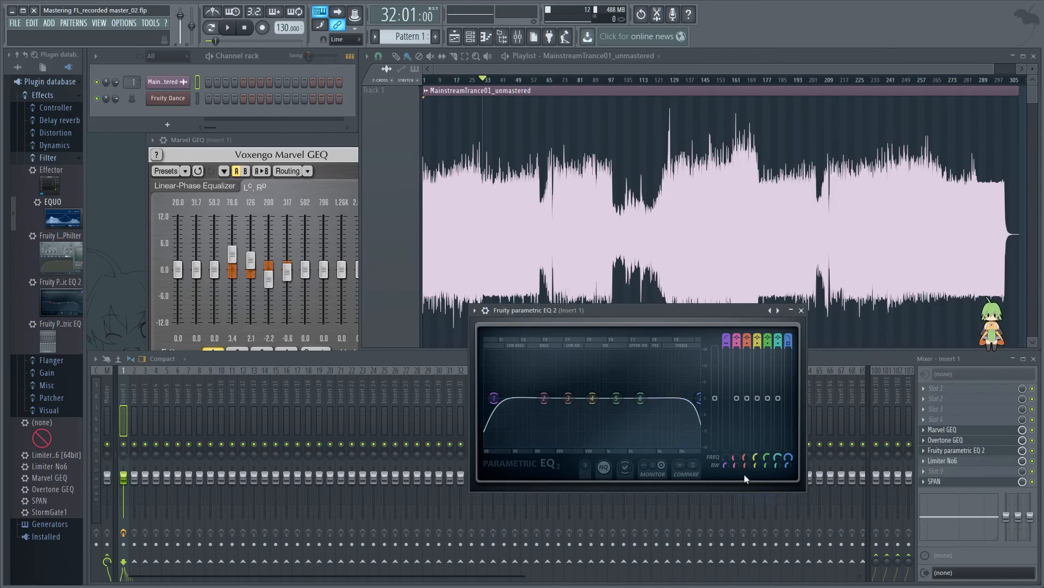
Step: Set band 7's order to Steep 8 with a width of about 55%, and place its cutoff at the upper edge of the spectrum
right_click(701, 402)
mouse_move(727, 437)
click(760, 438)
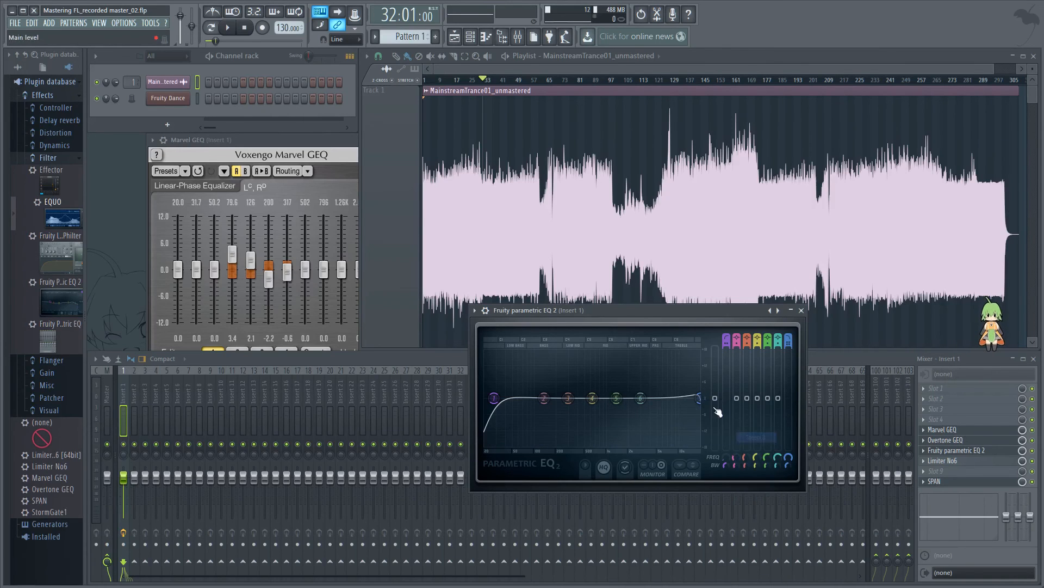
drag(789, 467, 789, 461)
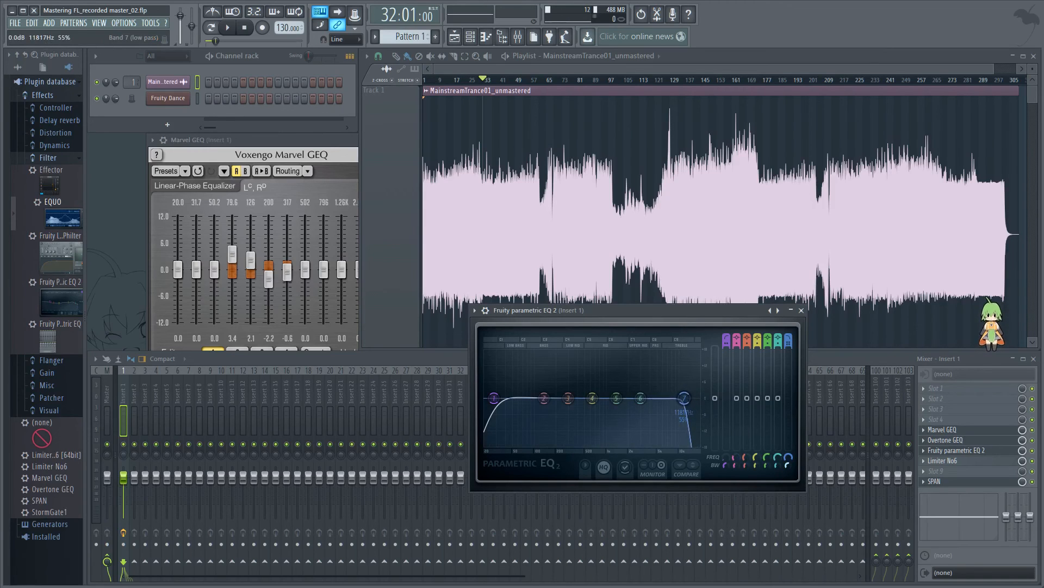
drag(685, 399, 701, 400)
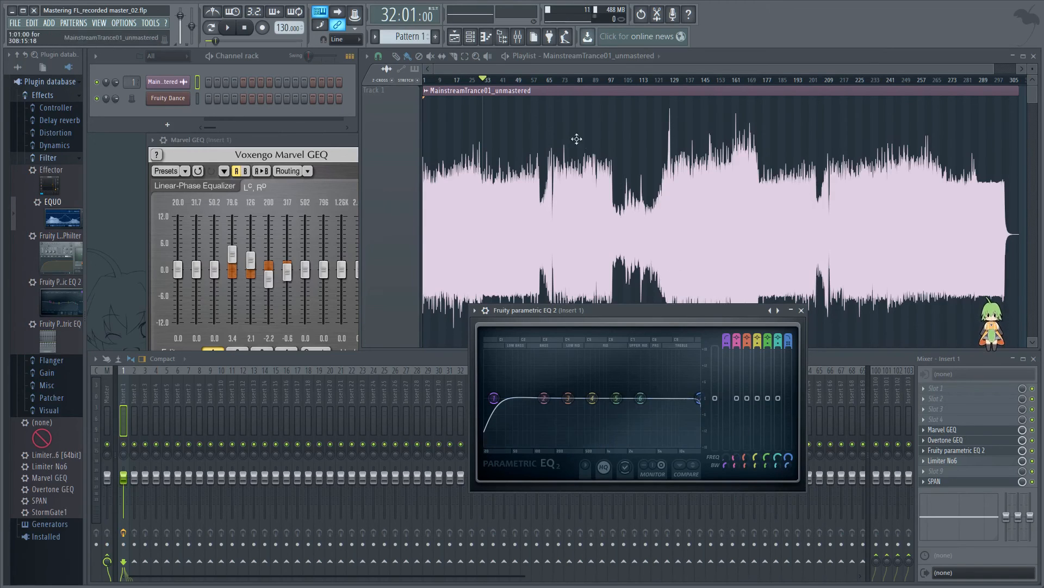
Step: Play from bar 32 and from bar 137 while lowering band 7's low pass cutoff slightly inside the upper edge, and stop playback
click(229, 30)
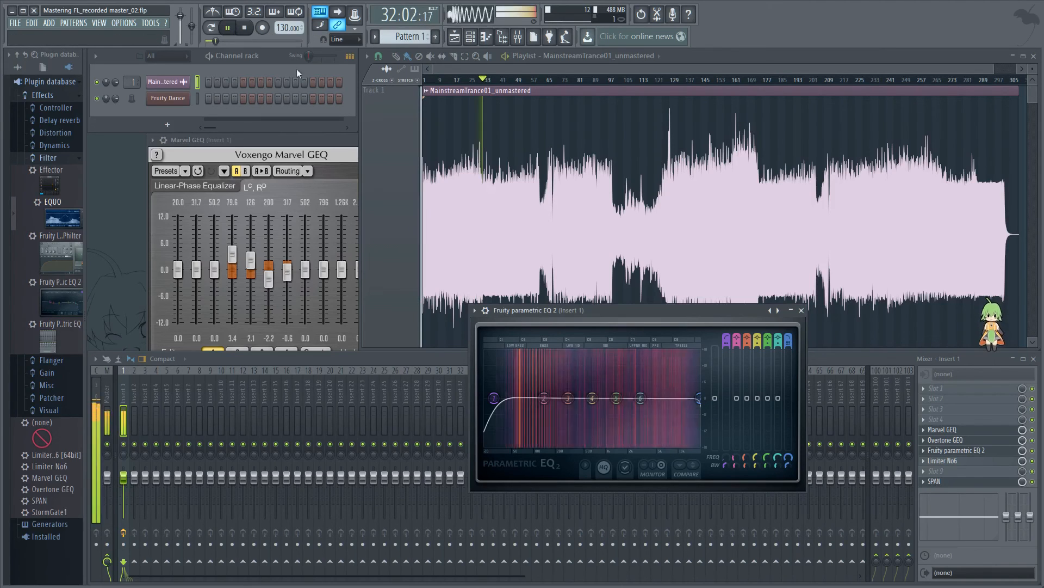
drag(701, 399, 695, 398)
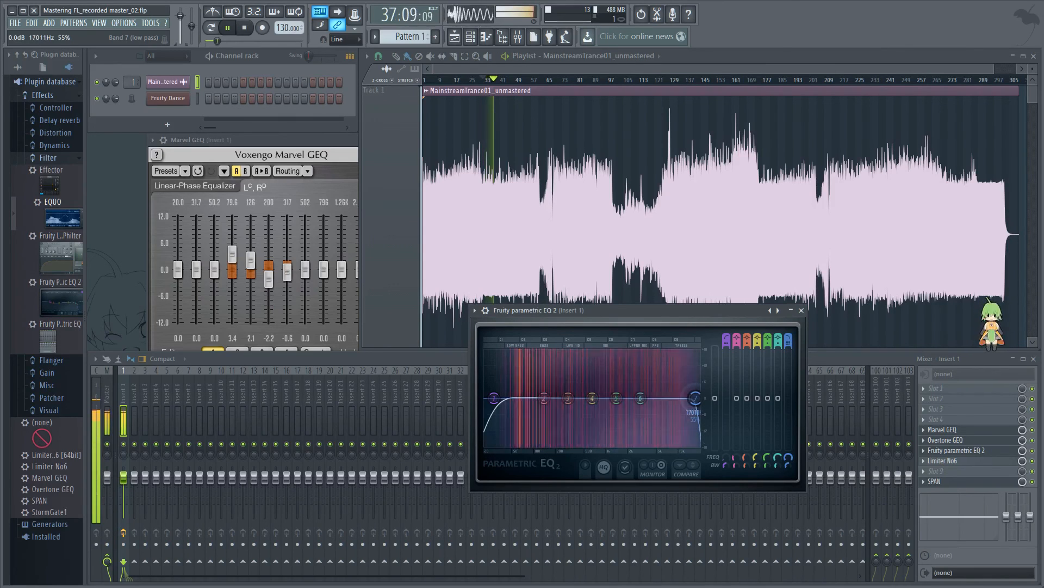
click(688, 80)
drag(696, 398, 695, 398)
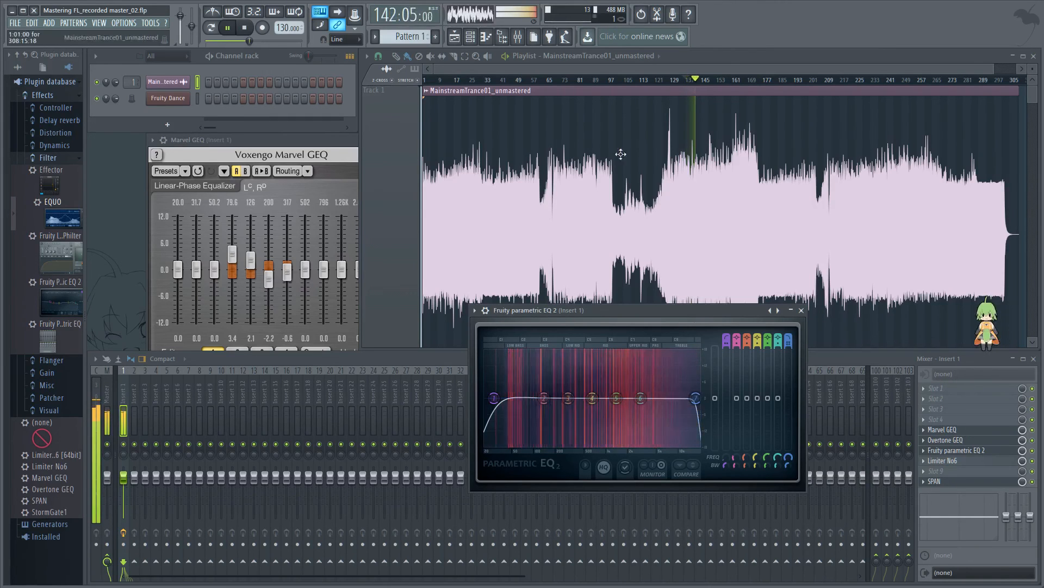
click(246, 30)
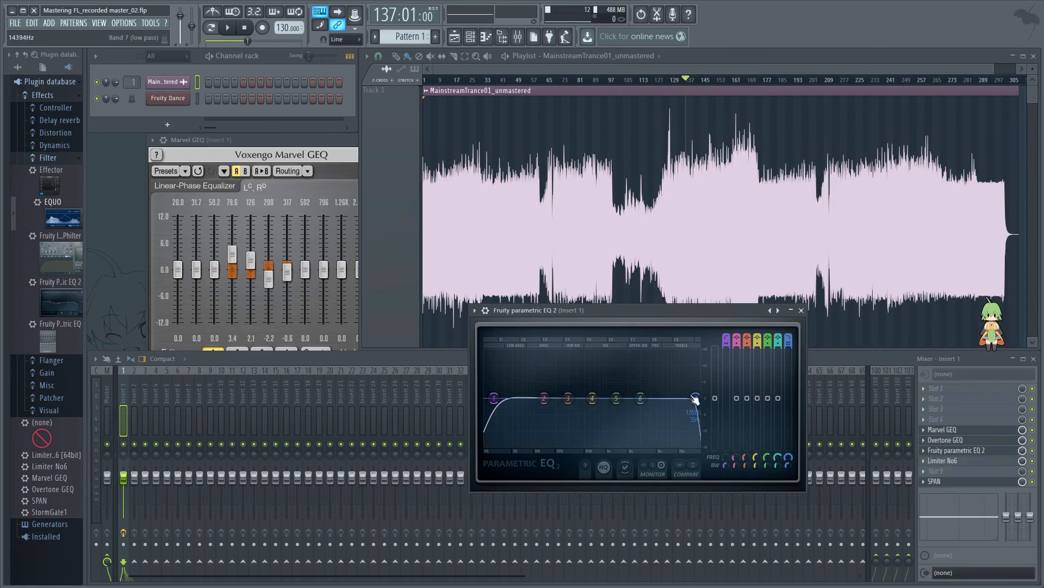
Step: Move the Fruity parametric EQ 2 window beside Marvel GEQ's sliders and try raising Marvel GEQ's 20.0K band to 7.8 dB
drag(674, 310, 495, 249)
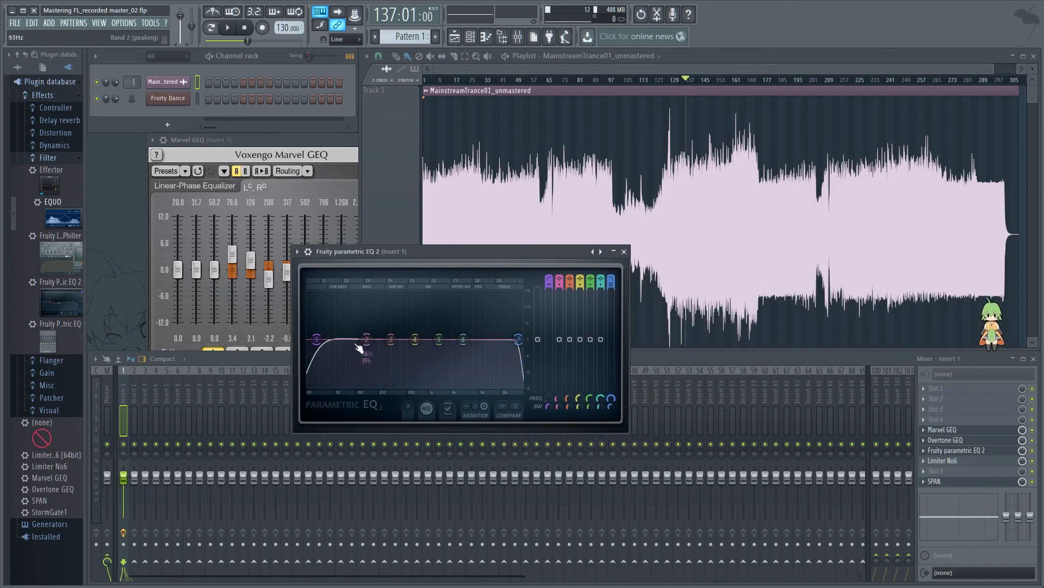
drag(314, 352, 317, 346)
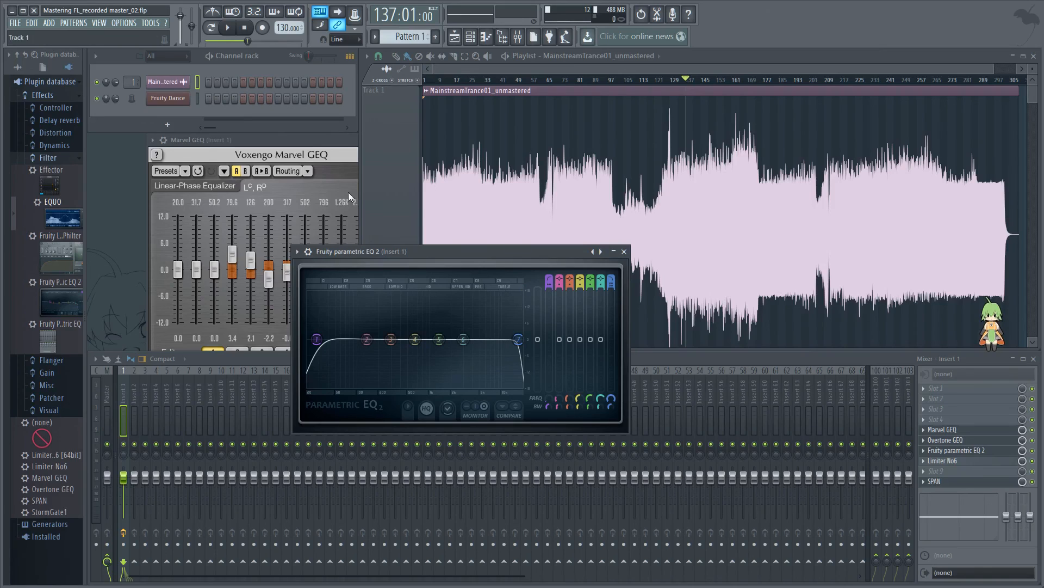
click(255, 141)
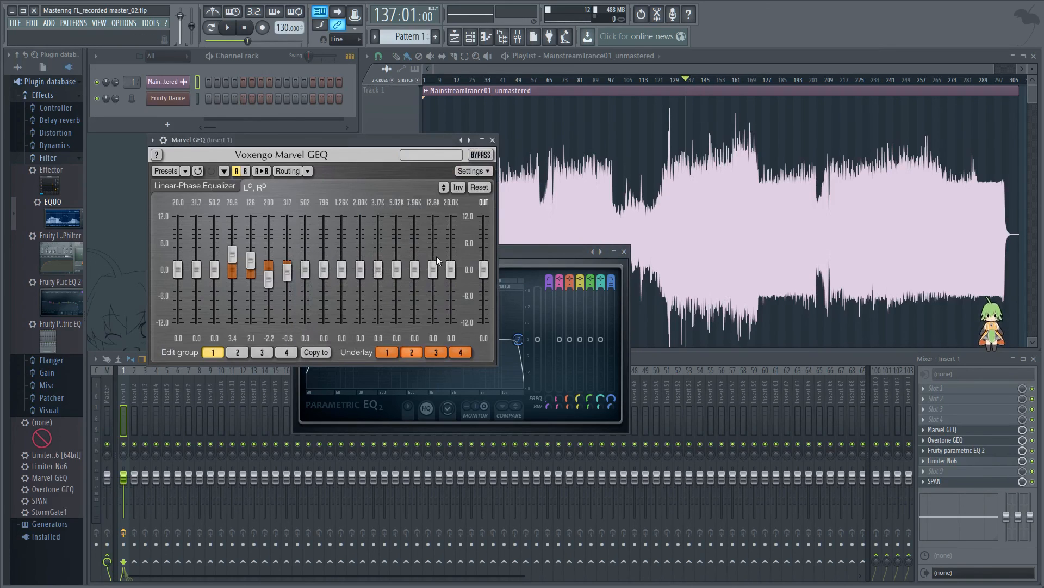
drag(451, 269, 451, 235)
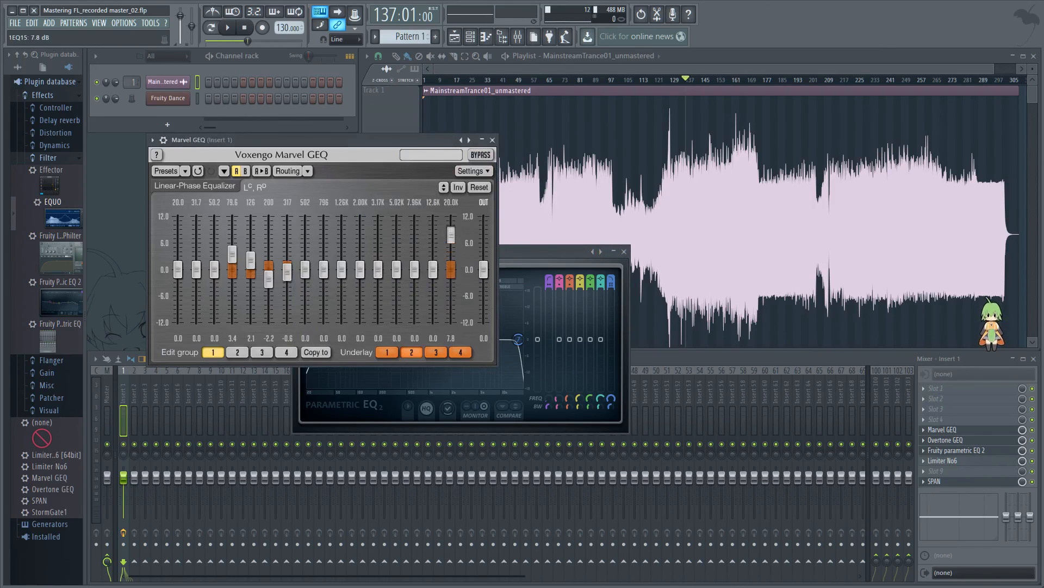
click(511, 250)
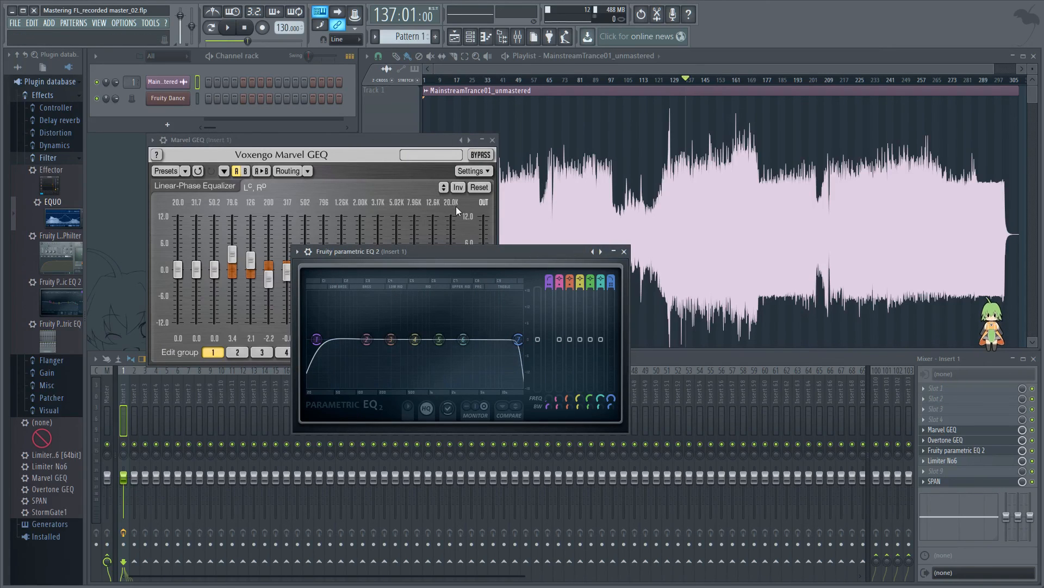
Step: Bring Marvel GEQ to the front and move the Fruity parametric EQ 2 window clear of it so both are fully visible
click(380, 139)
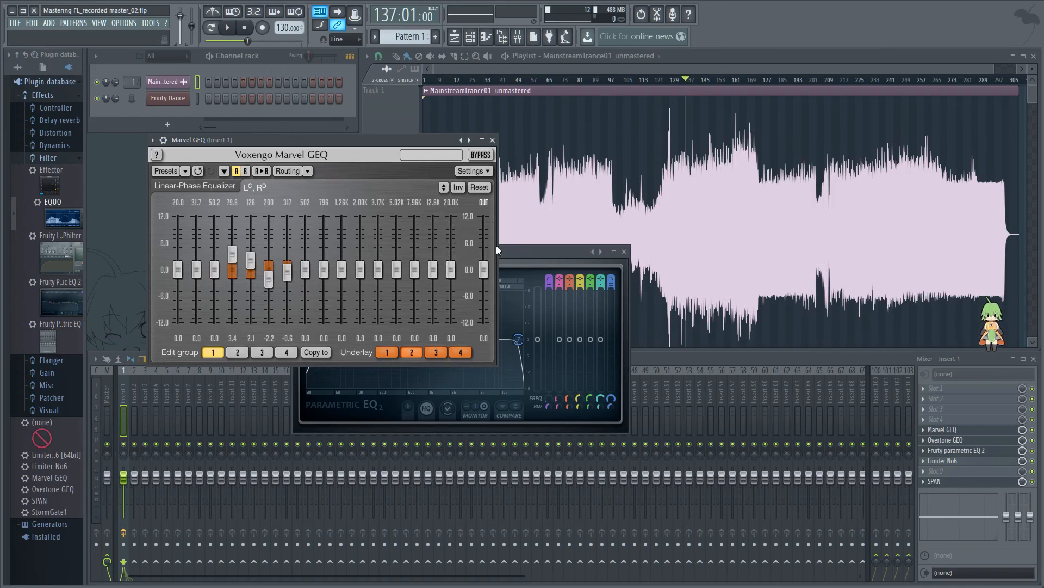
drag(522, 251, 559, 269)
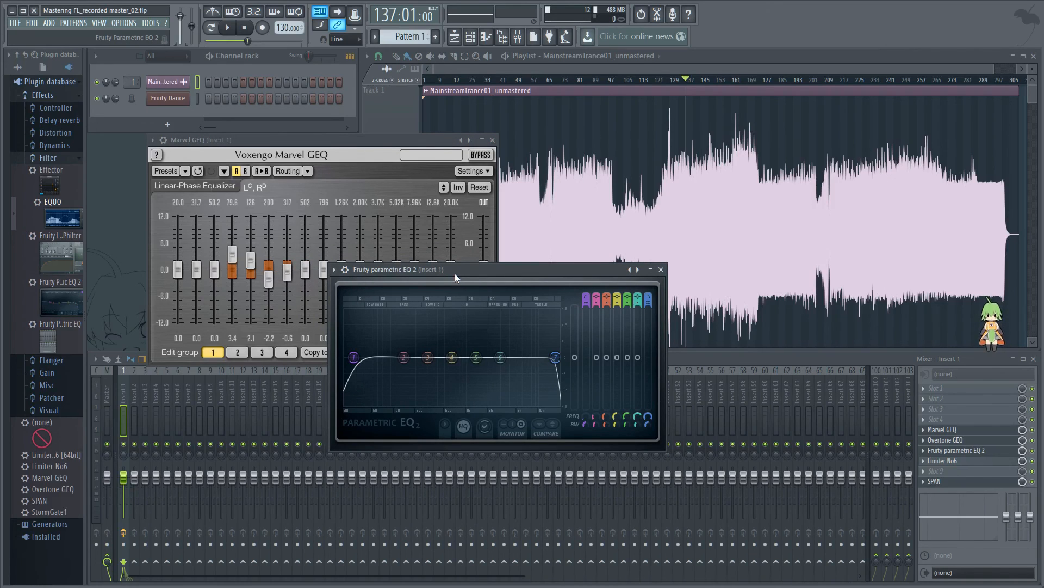
drag(456, 271, 625, 364)
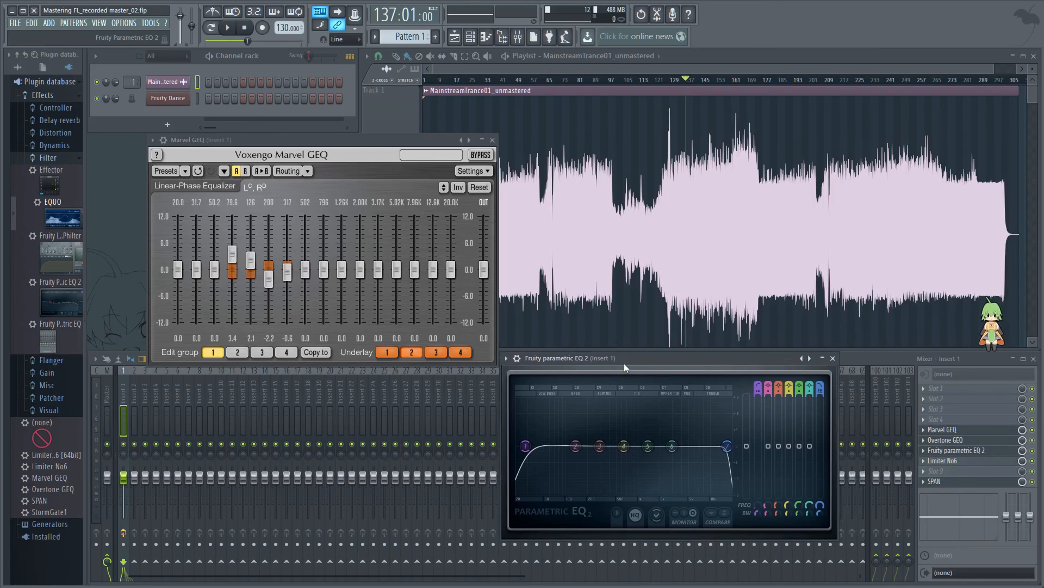